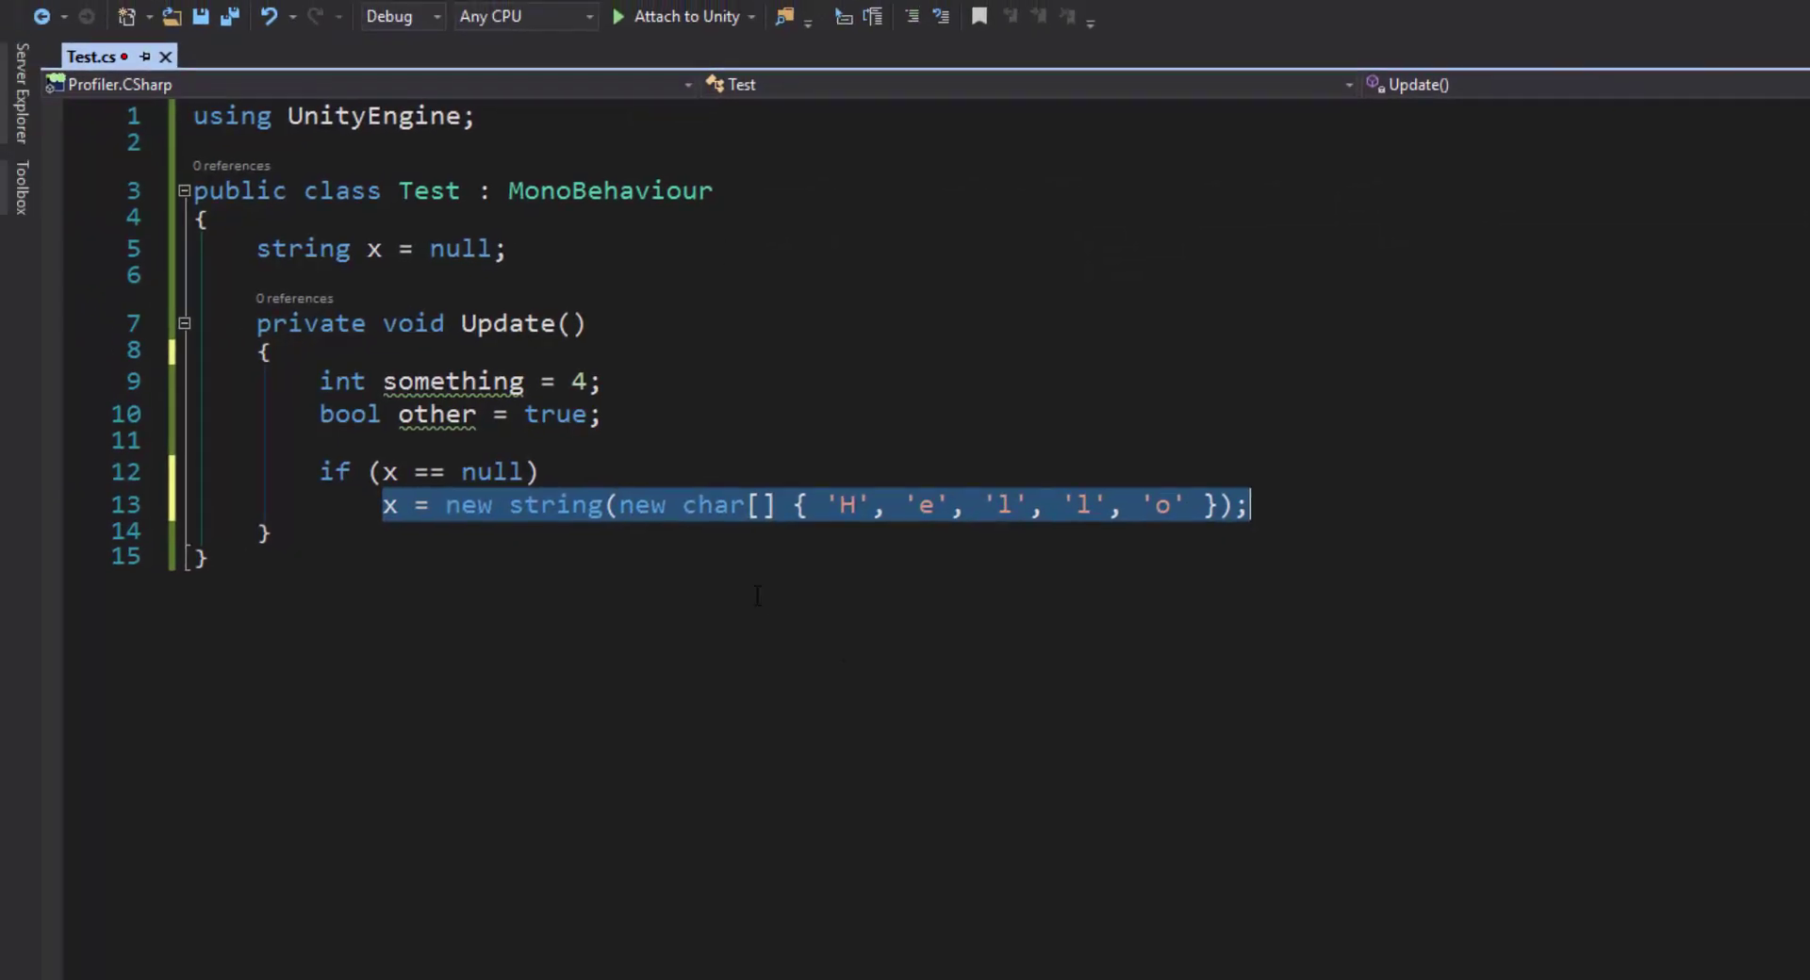
Delete Update's old body and the unused string x field from Test.cs
drag(1349, 499, 604, 354)
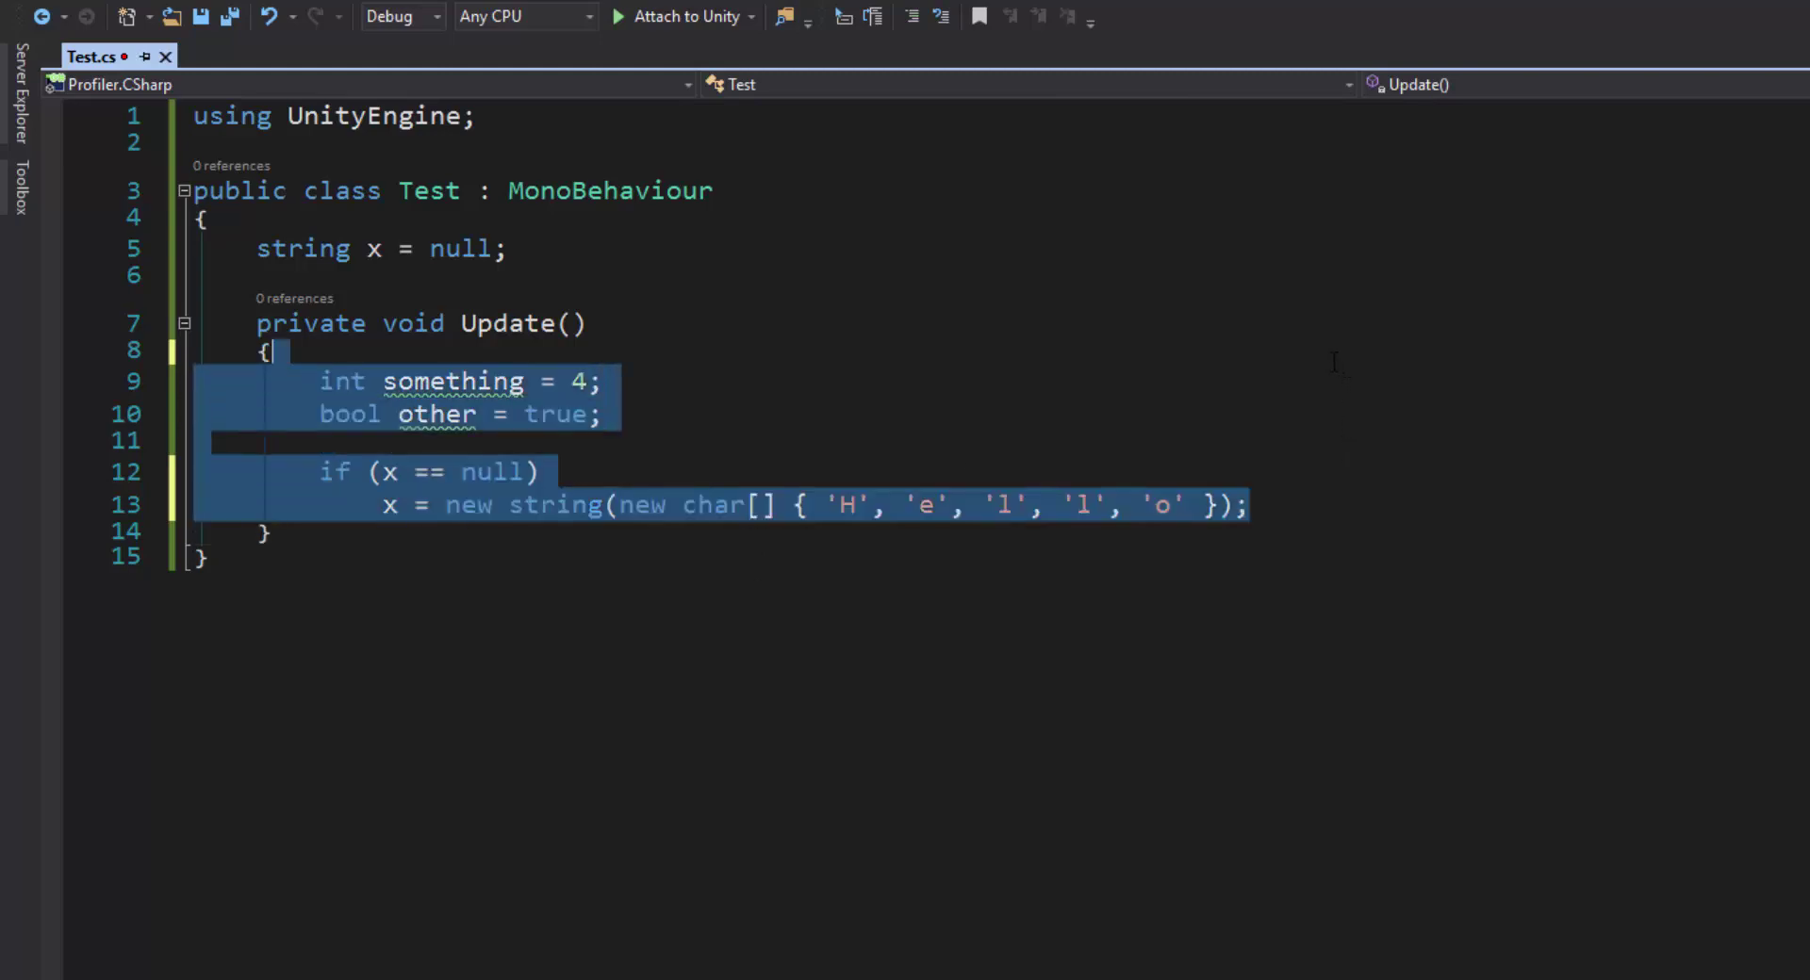
key(Return)
drag(604, 276, 605, 230)
key(Delete)
Adjust the blank line after the using line, leaving an empty Update method
key(Down)
key(Down)
key(Down)
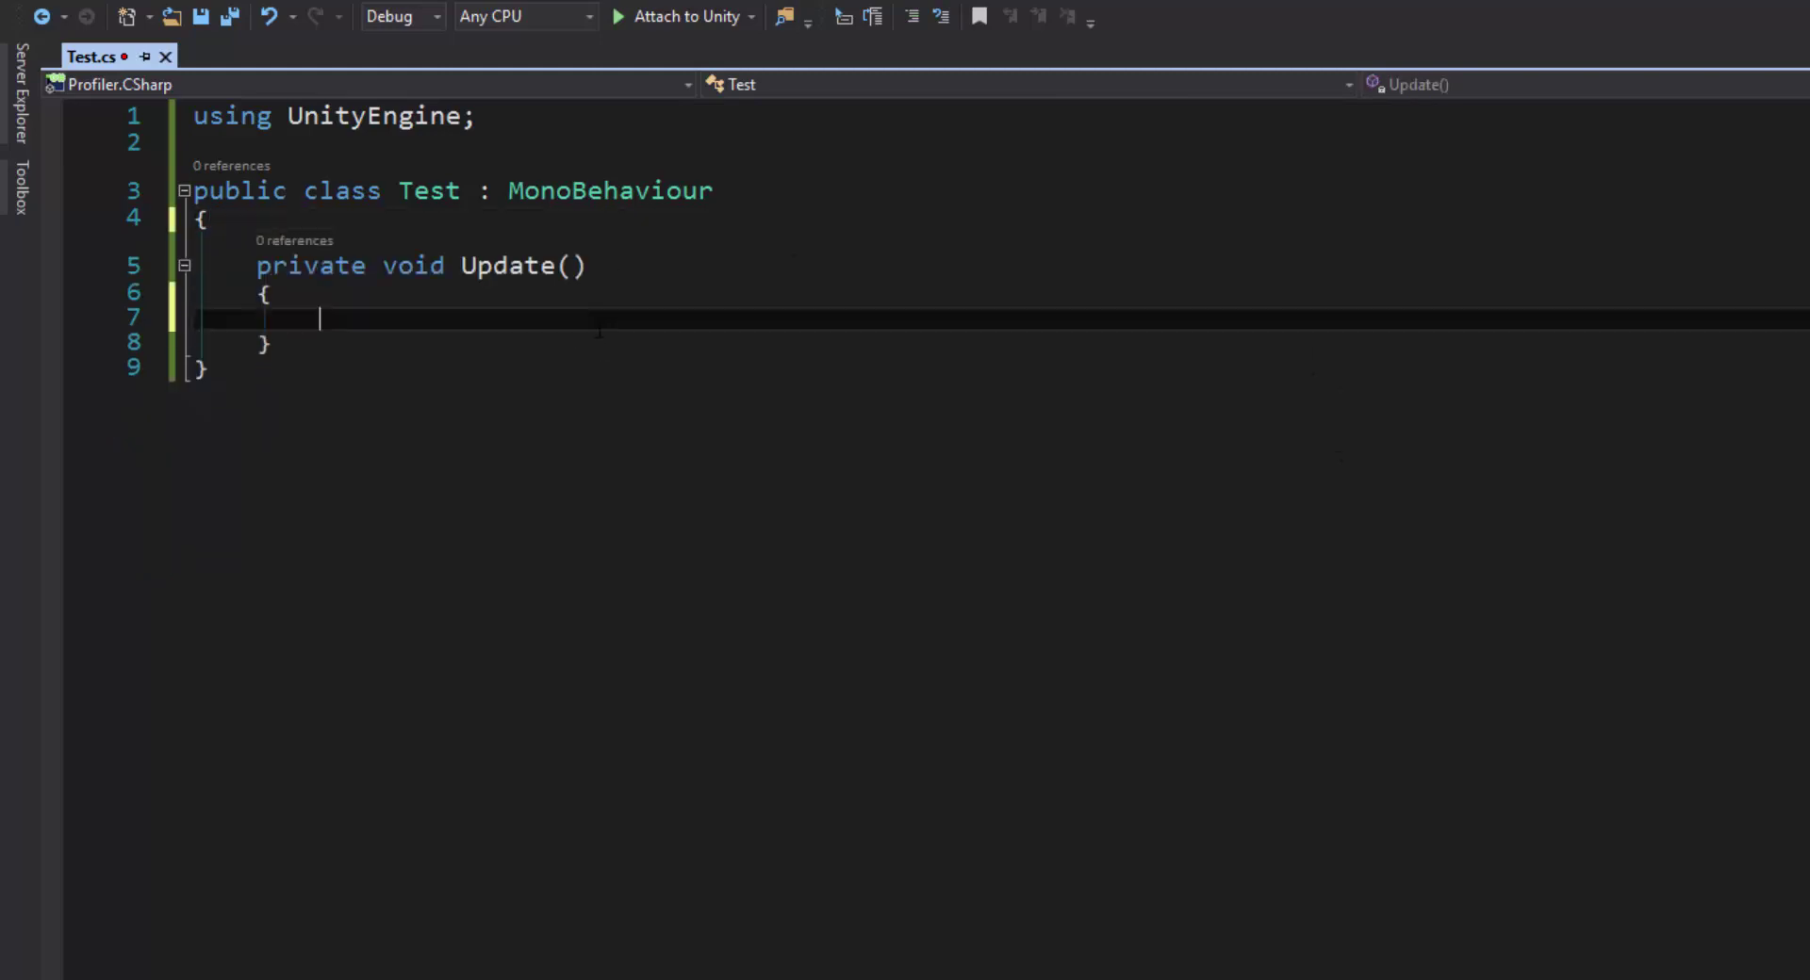
key(Up)
key(Up)
key(Up)
key(Down)
key(Down)
key(Down)
key(Down)
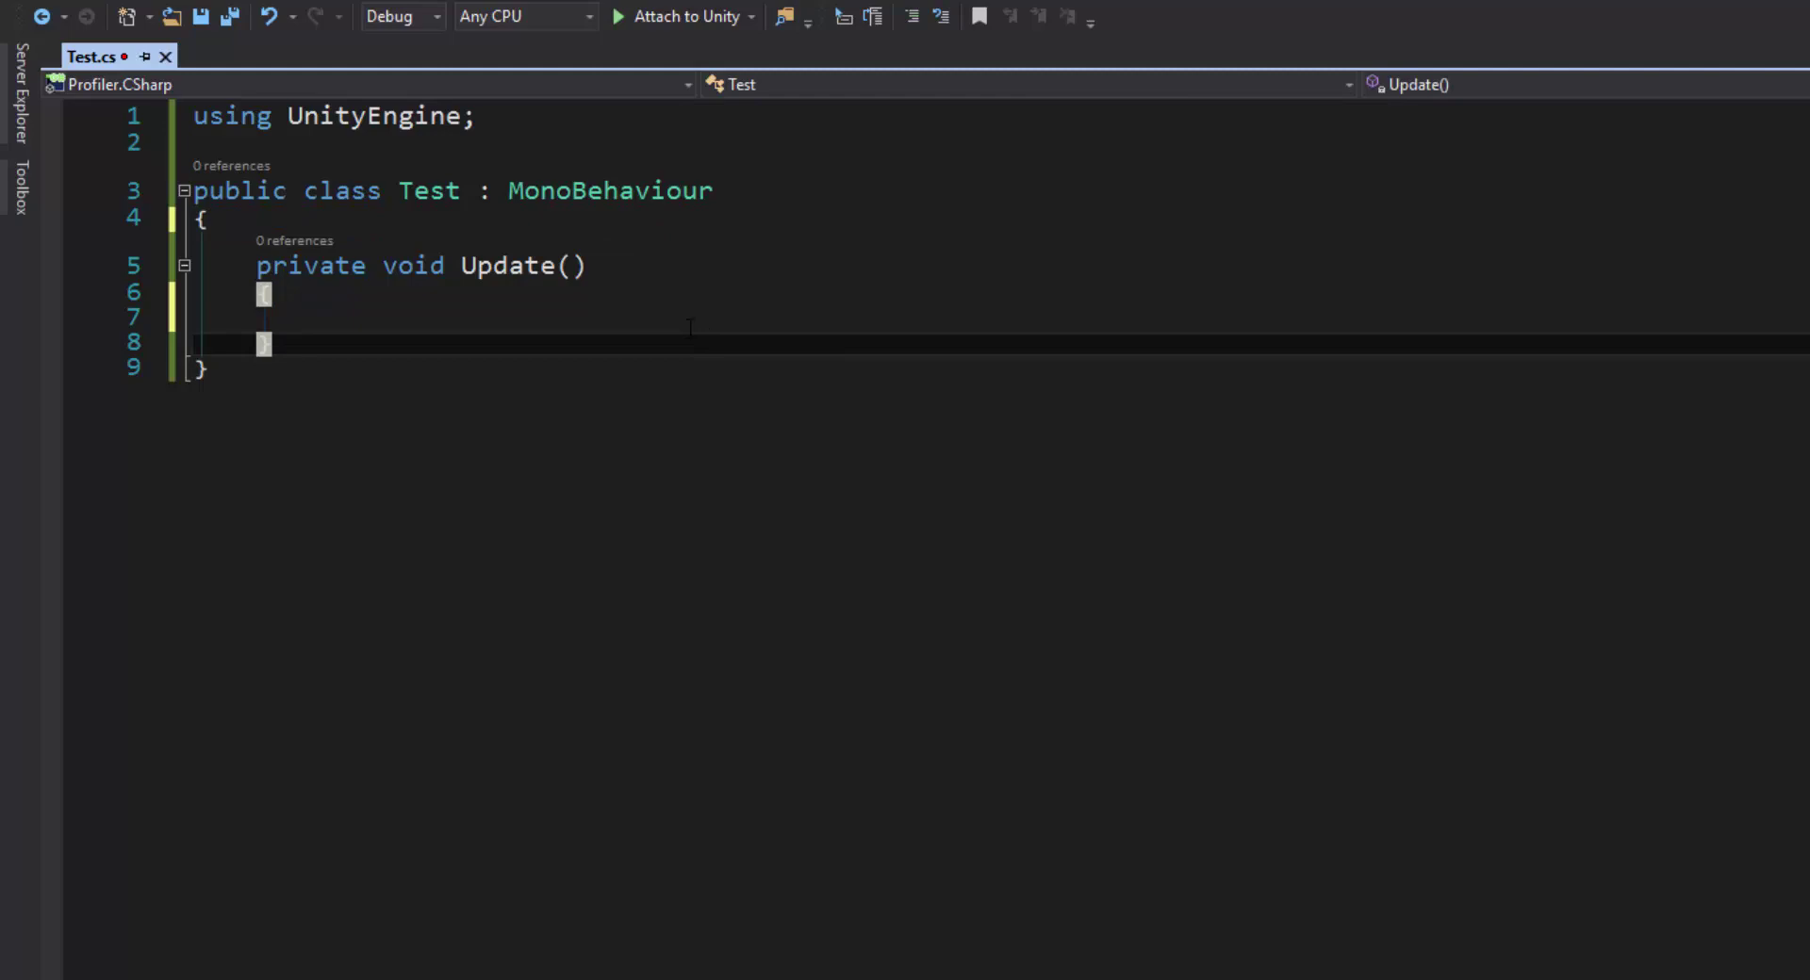
key(Up)
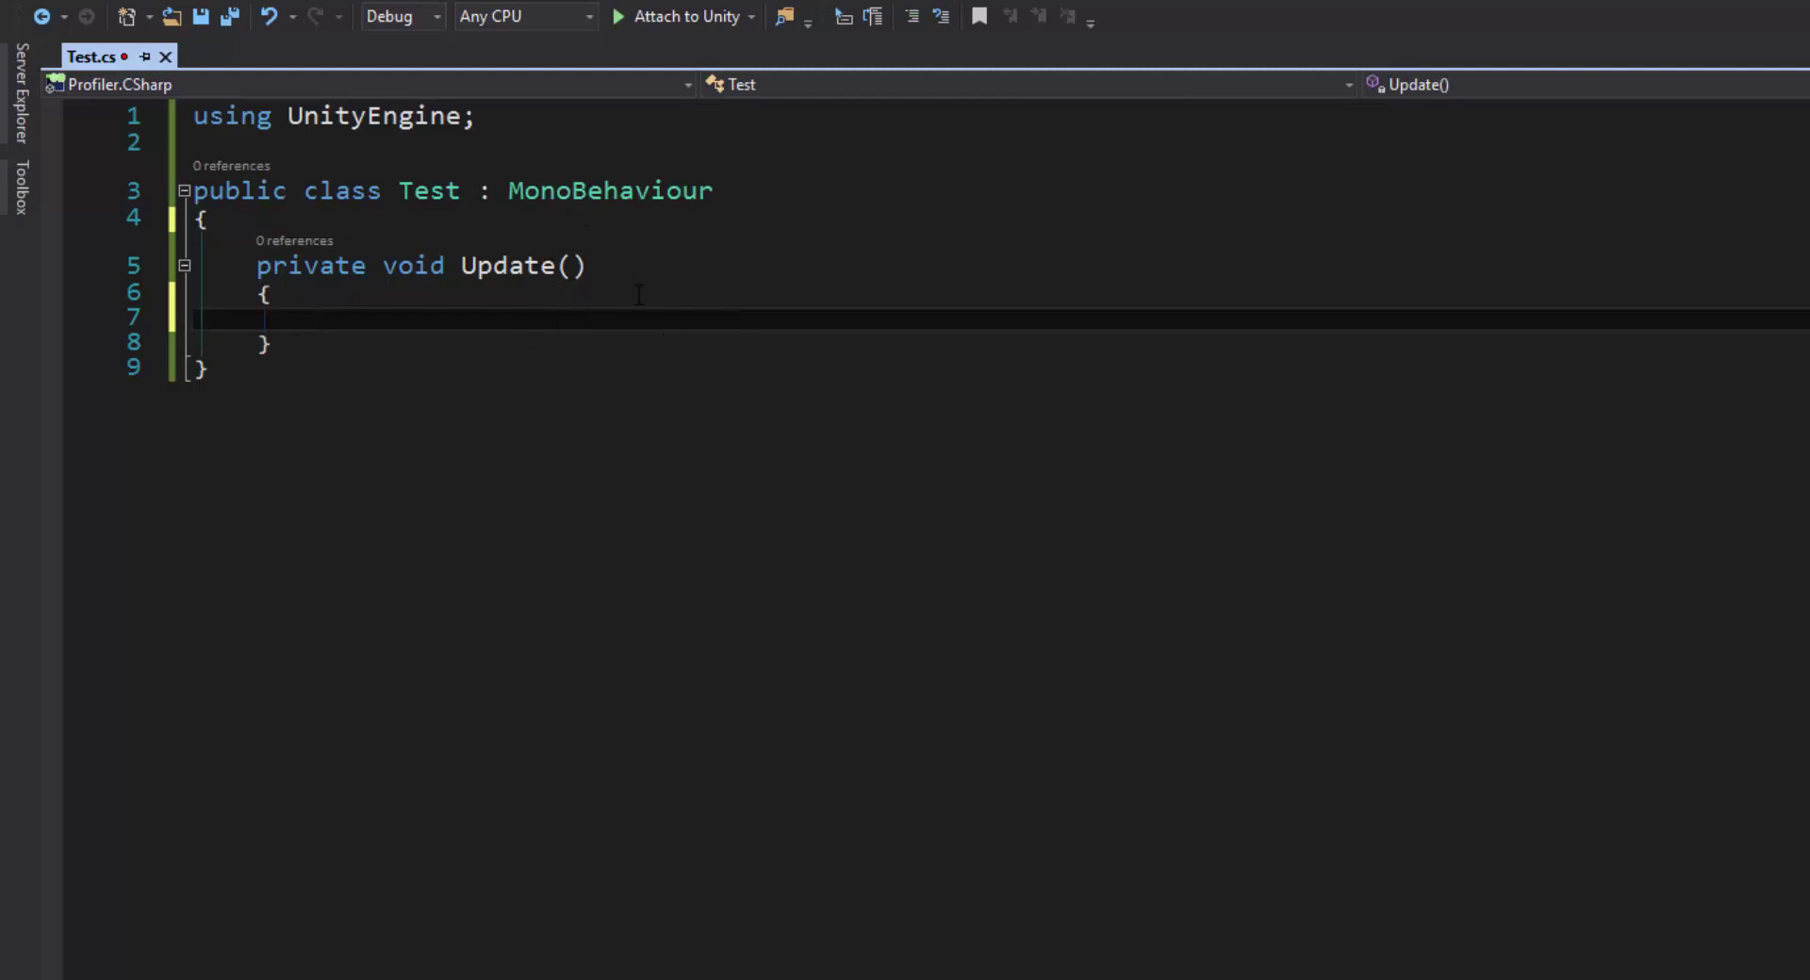
click(563, 118)
key(Return)
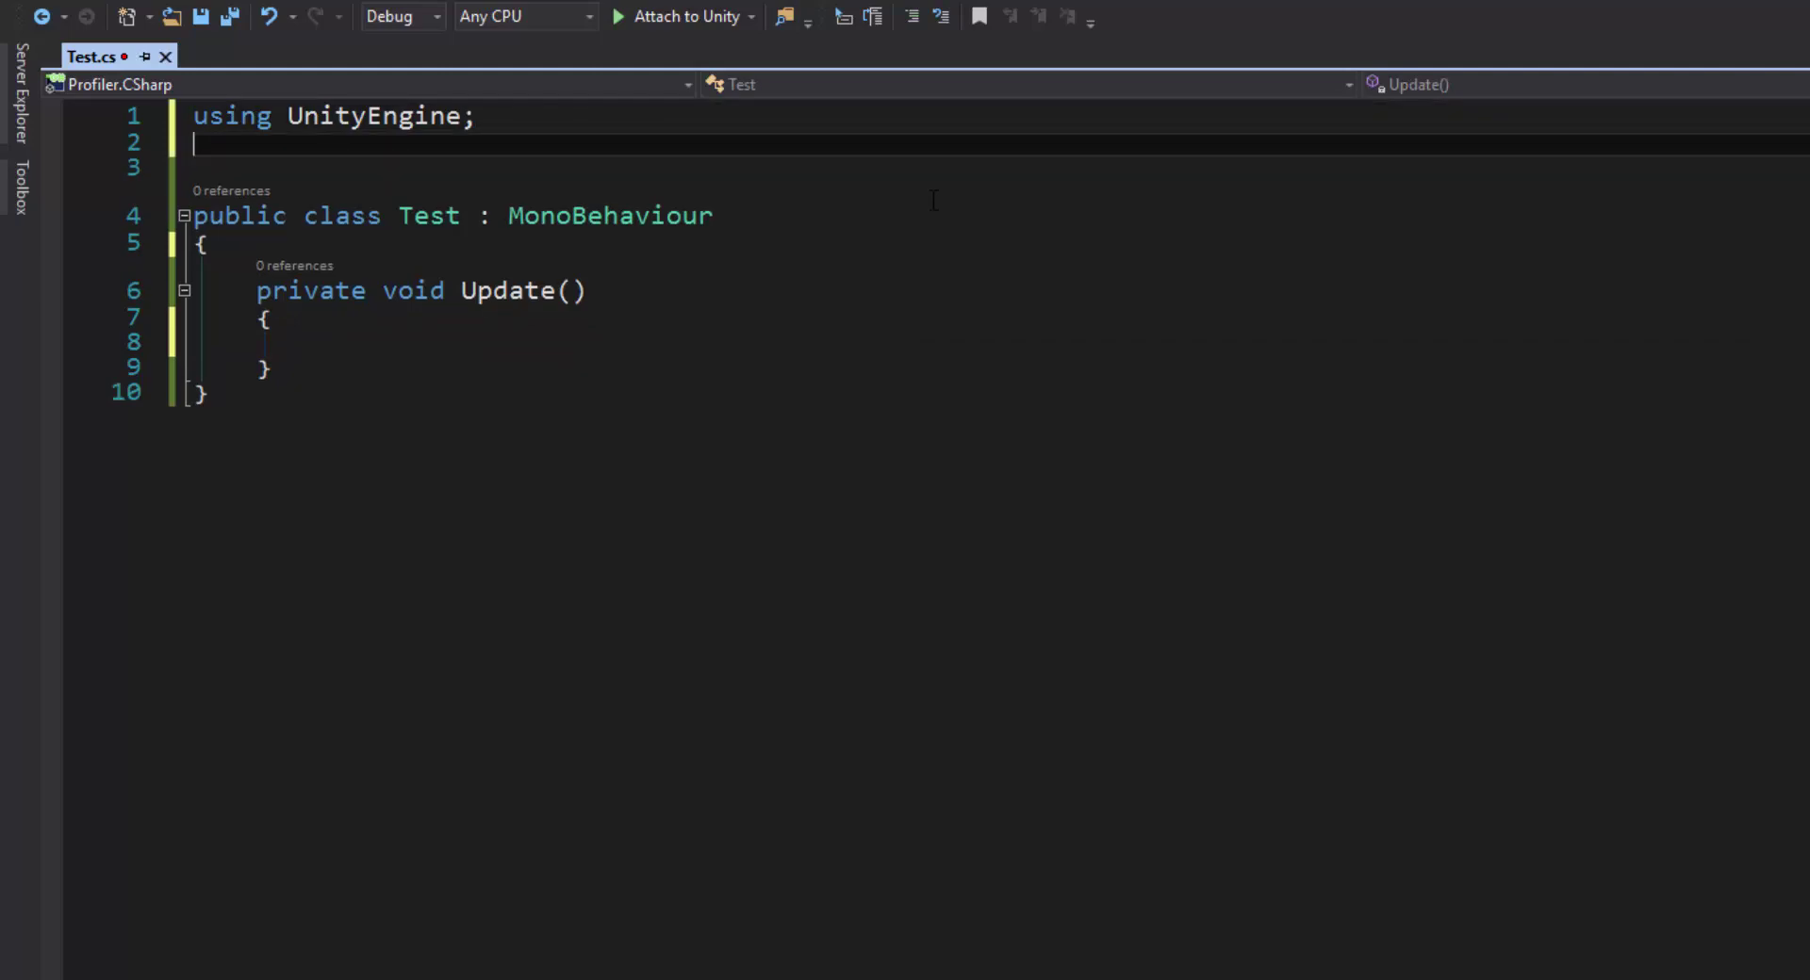
key(BackSpace)
click(492, 344)
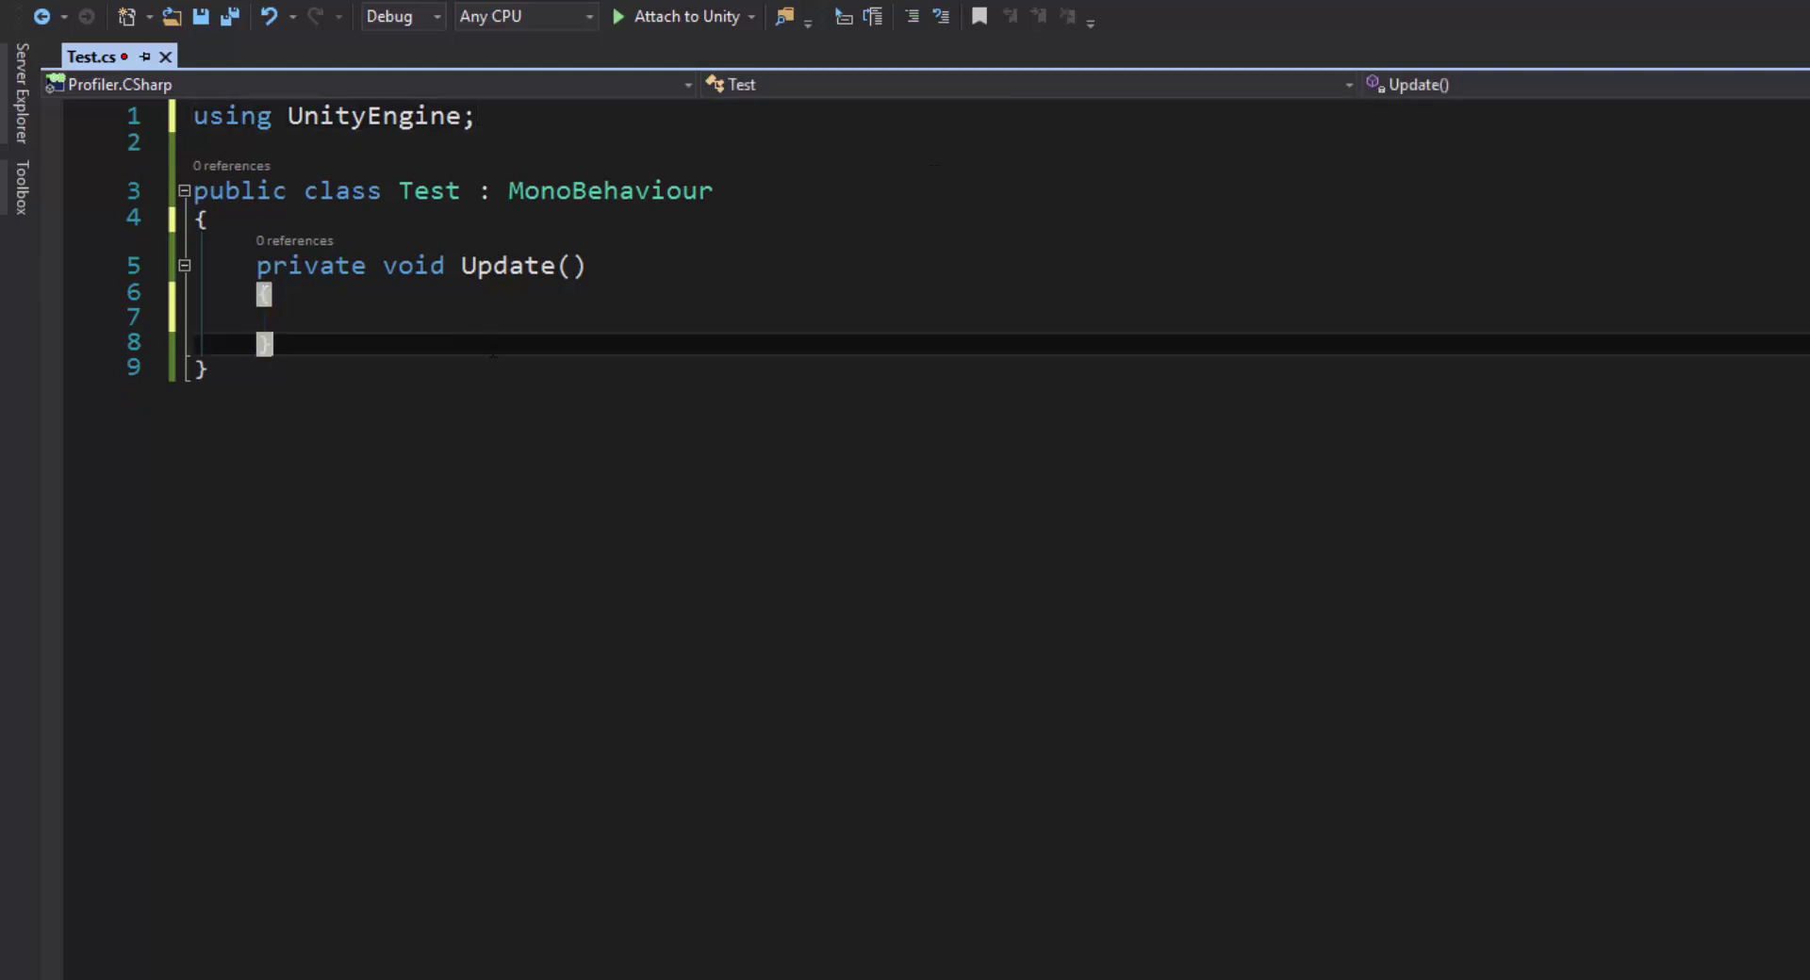
Add an int tmp = 0; field to the Test class
key(Up)
key(Up)
key(Up)
key(Up)
key(Return)
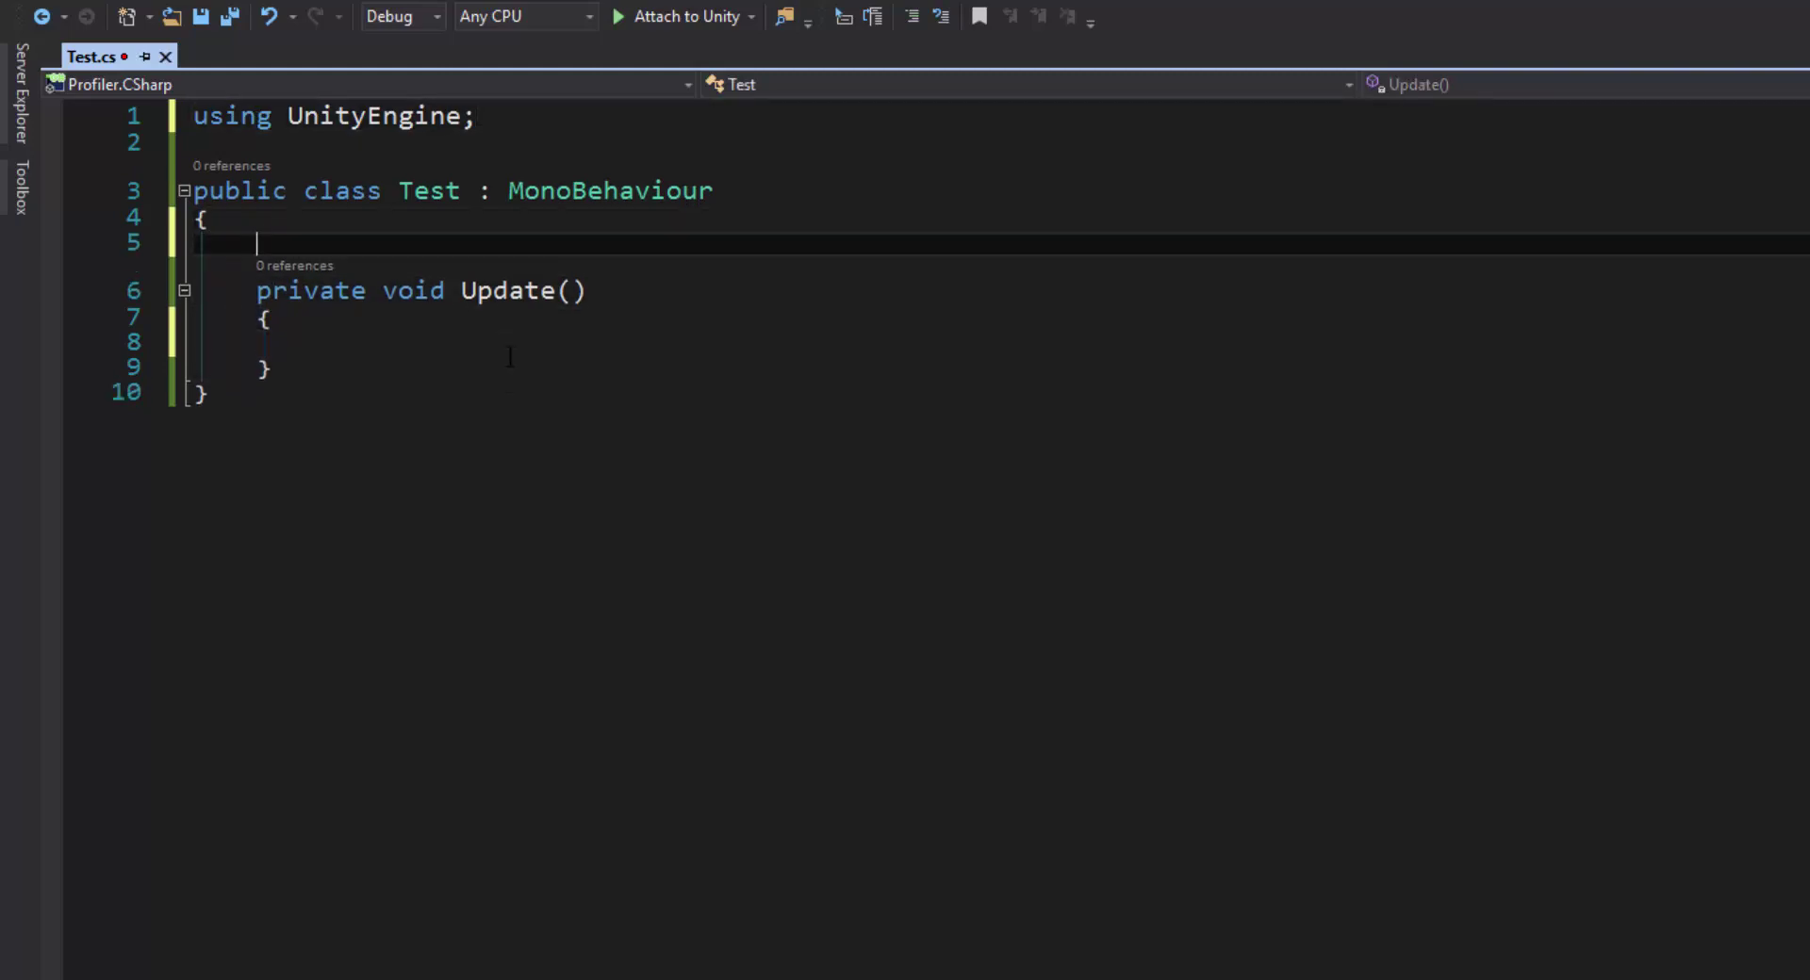
text(int tmp = 0;)
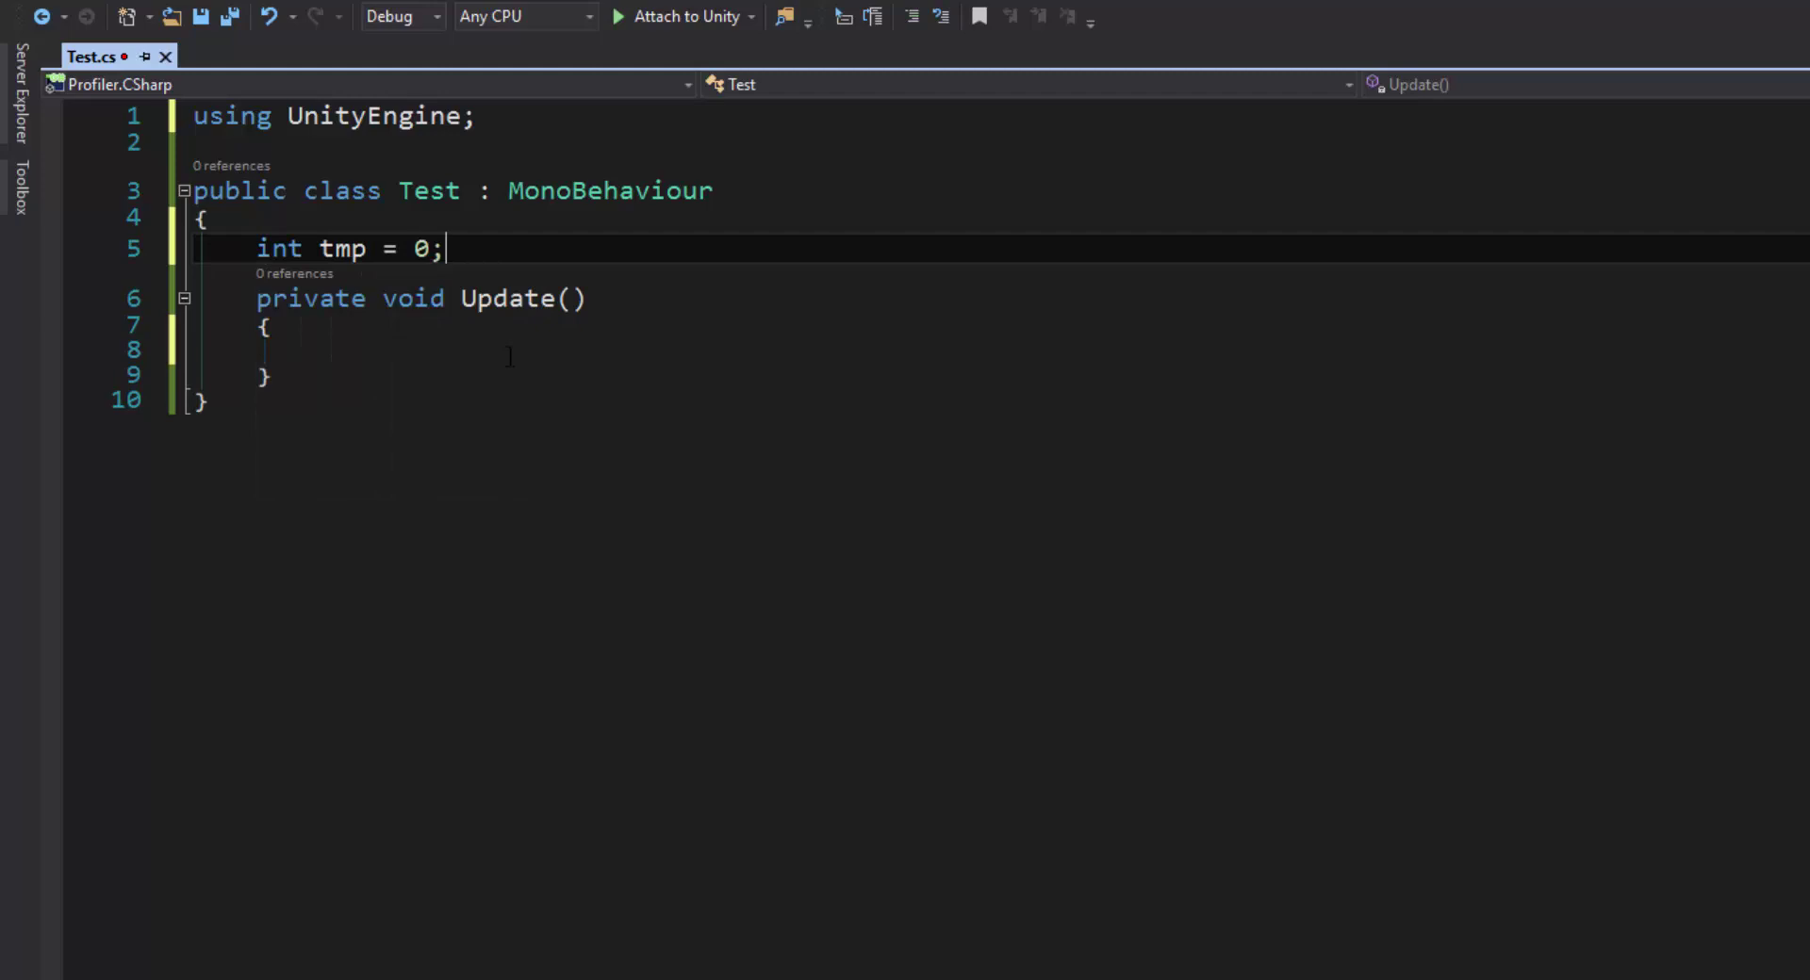
key(Return)
In Update, log "Hello world!" when tmp++ == 5, then reset tmp to 0
key(Down)
key(Down)
key(Down)
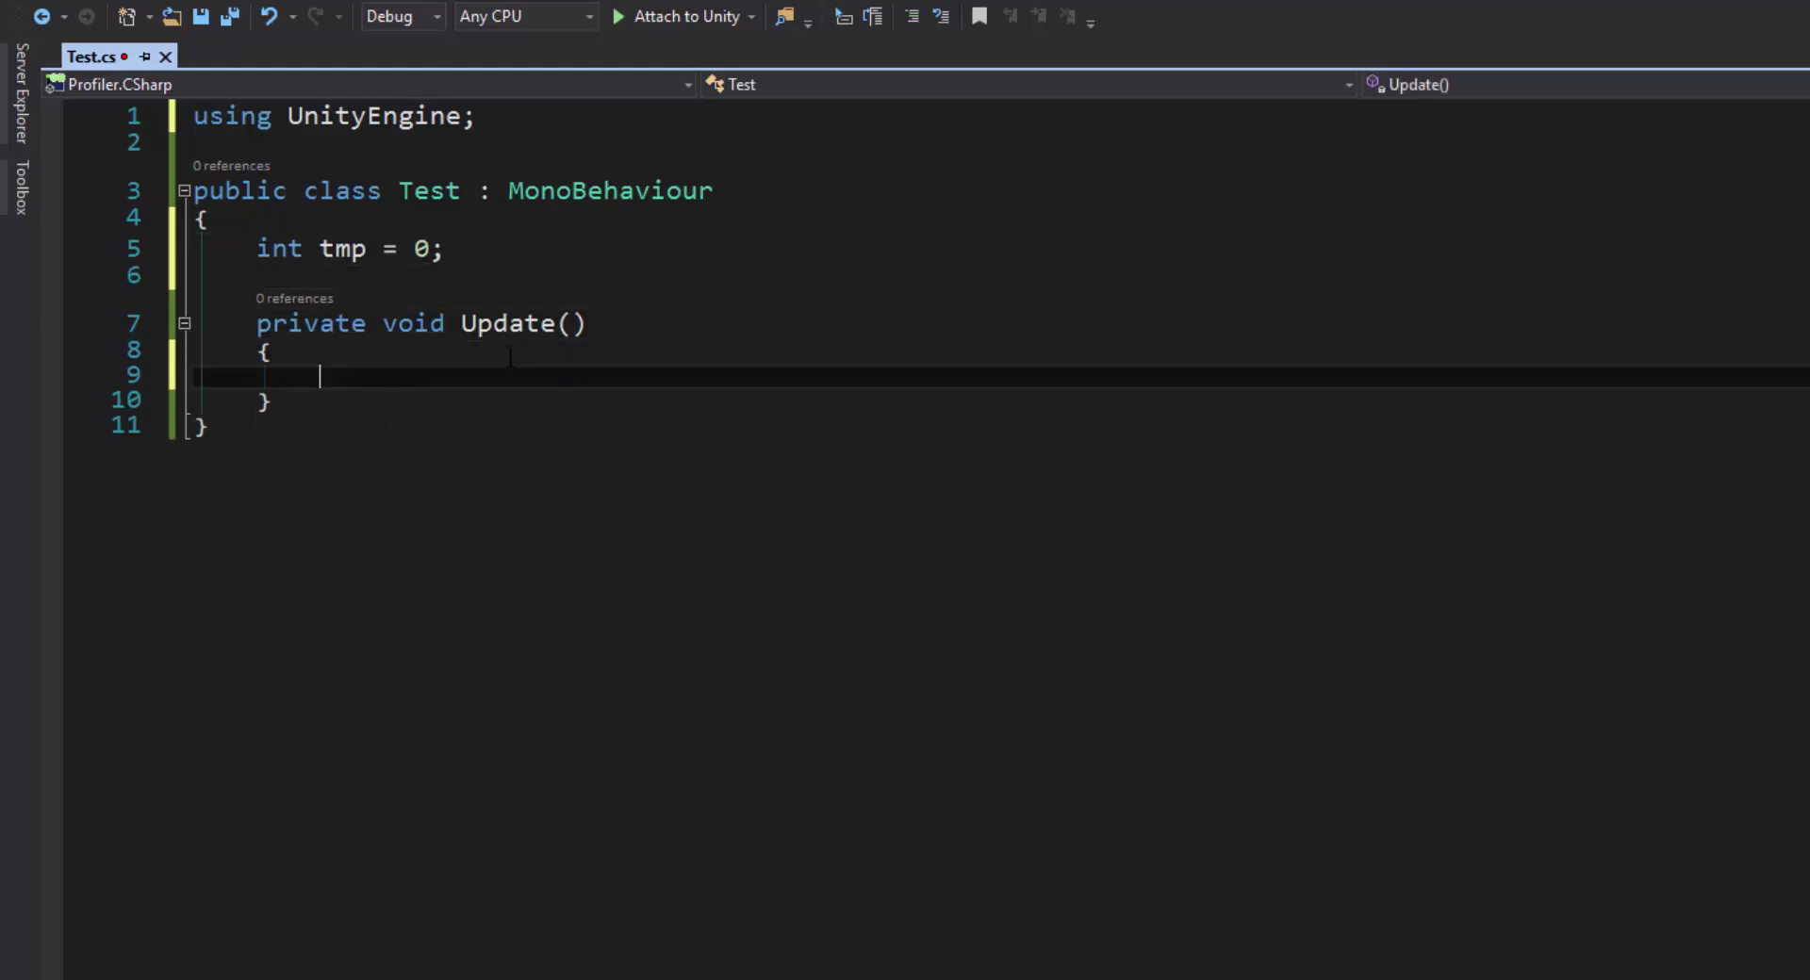
text(if (tmp++ )
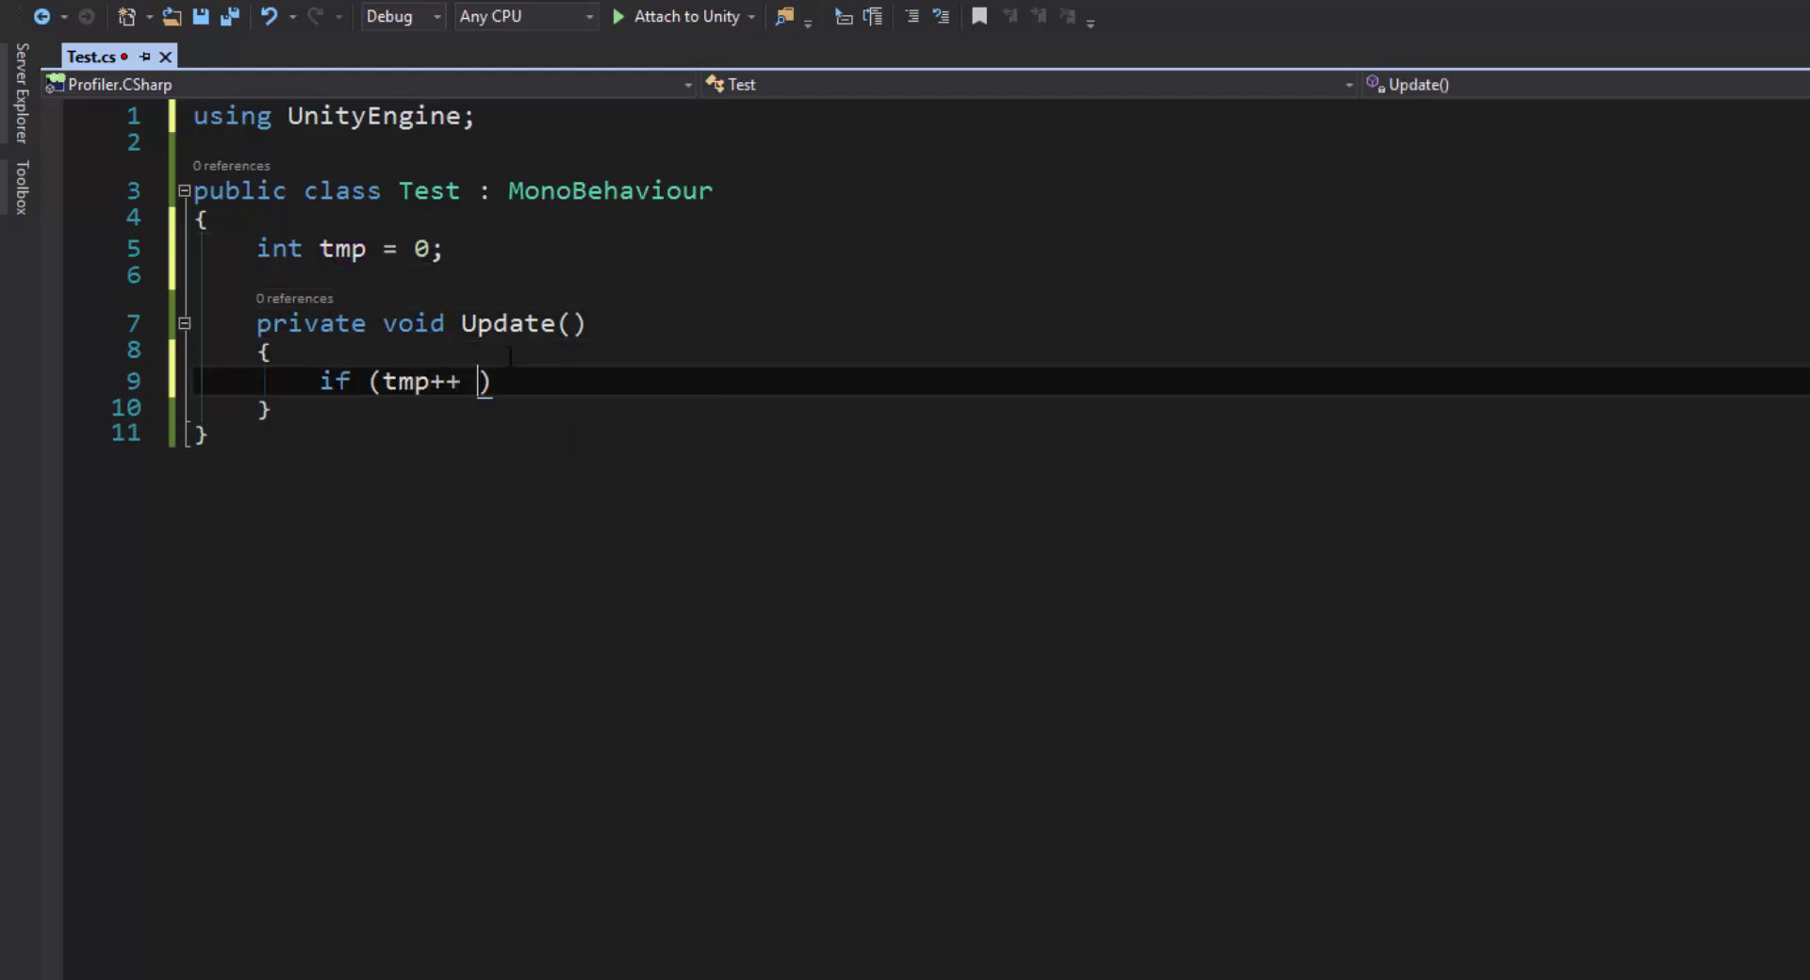
text(== 5))
key(Return)
text({)
key(Return)
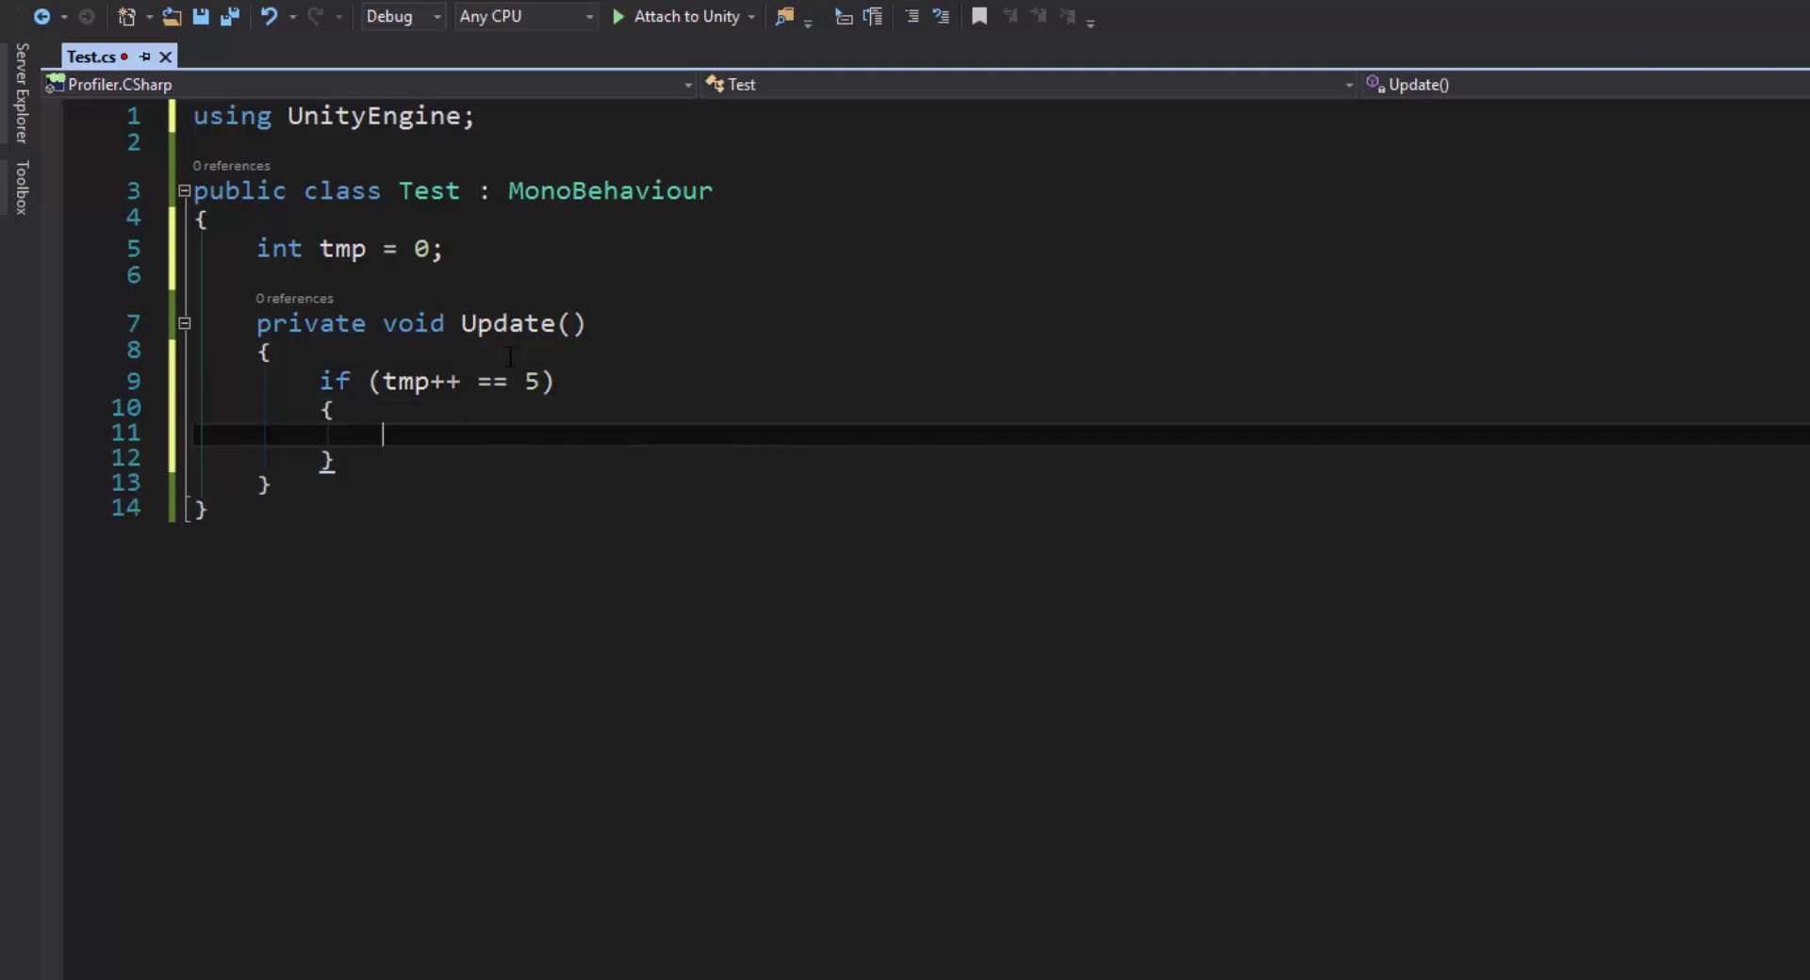
text(Debug.Log(")
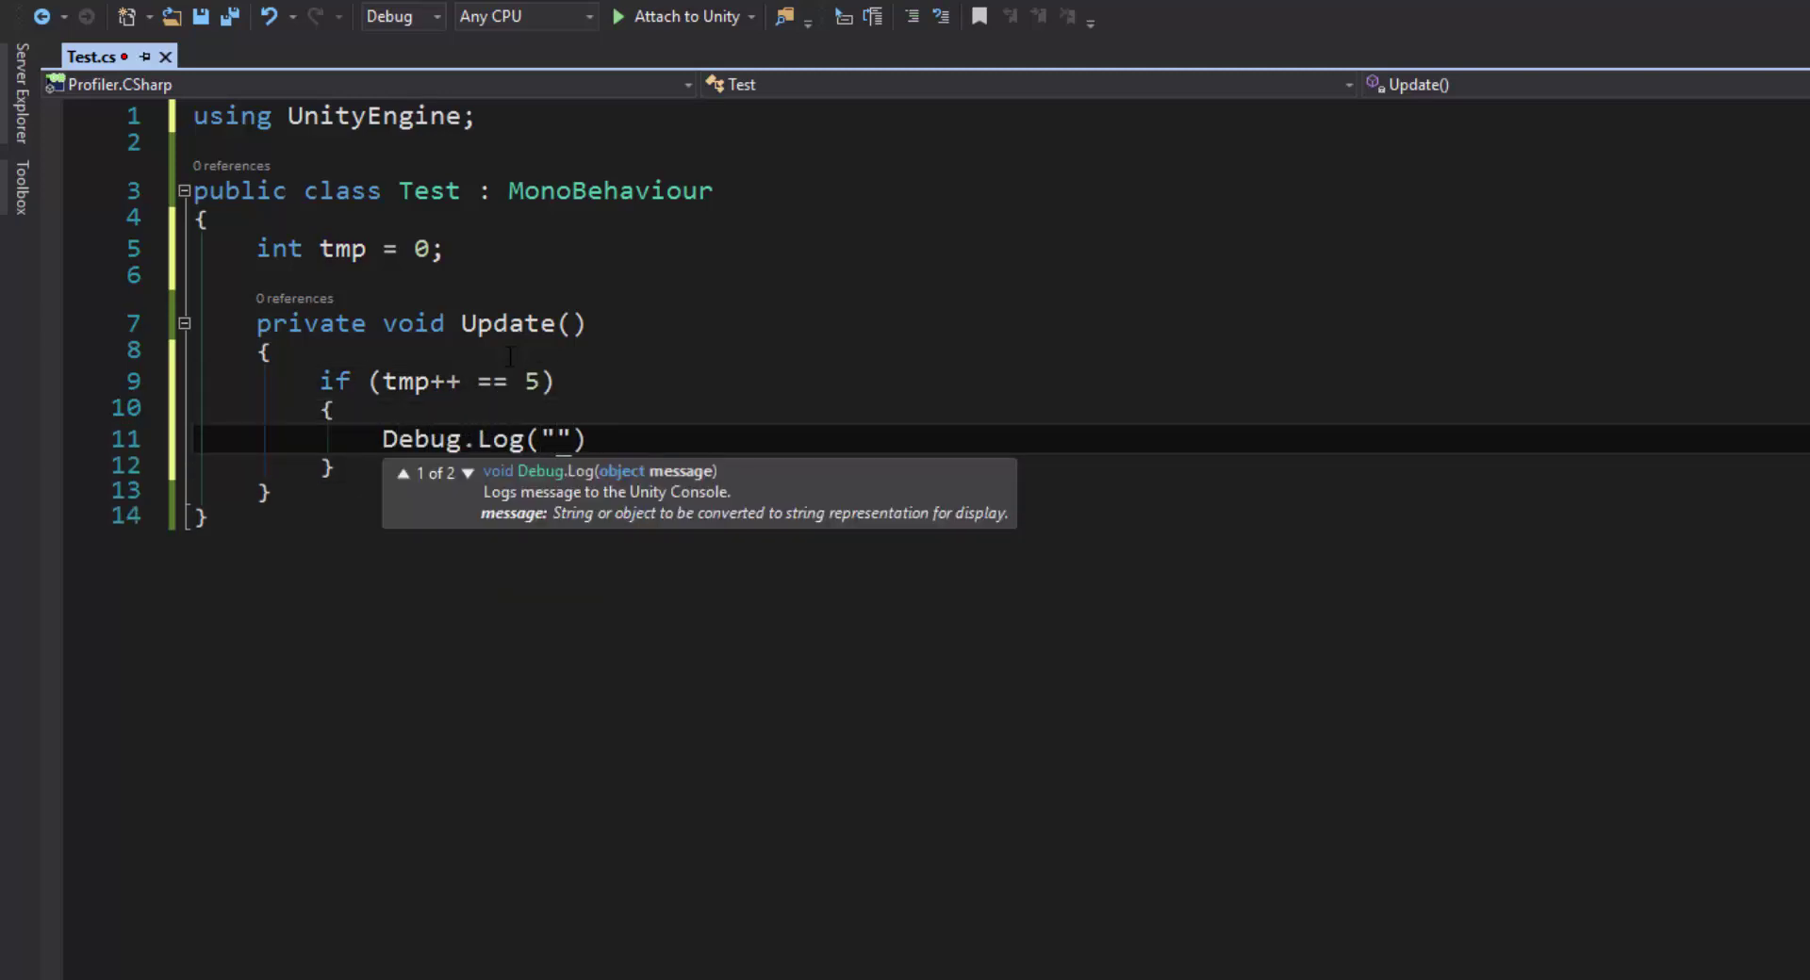
text(Hello world!")
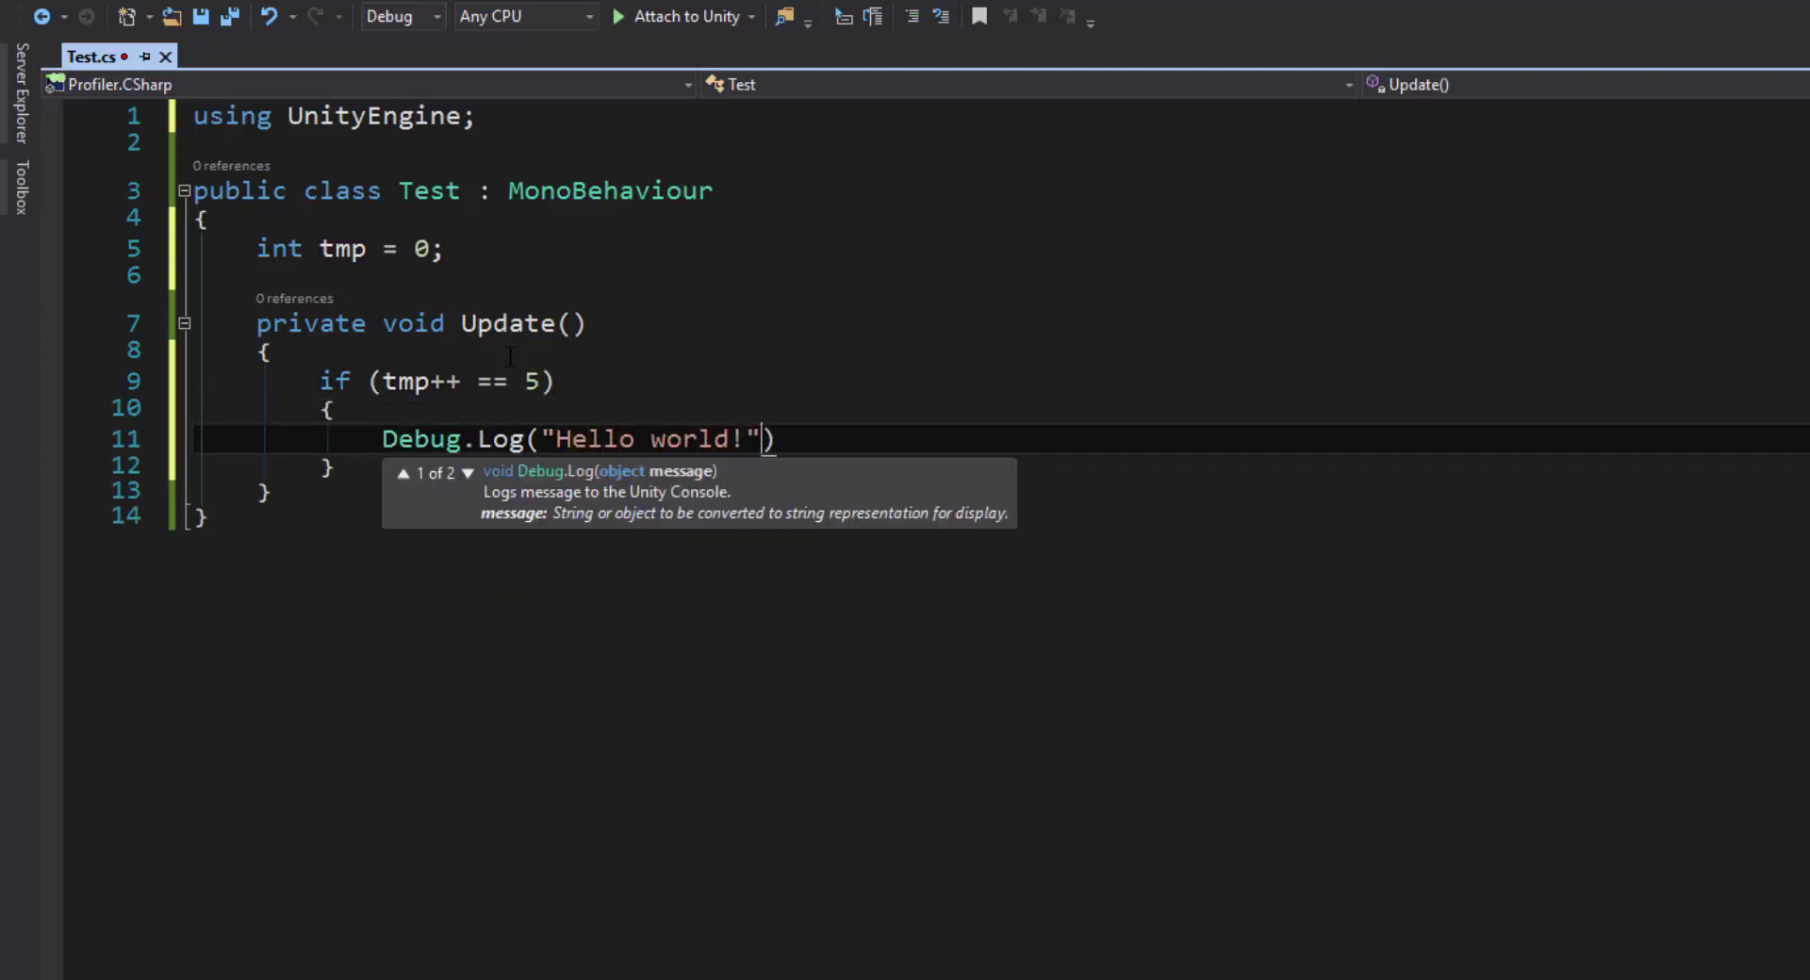
text();)
key(Return)
text(tmp = 0)
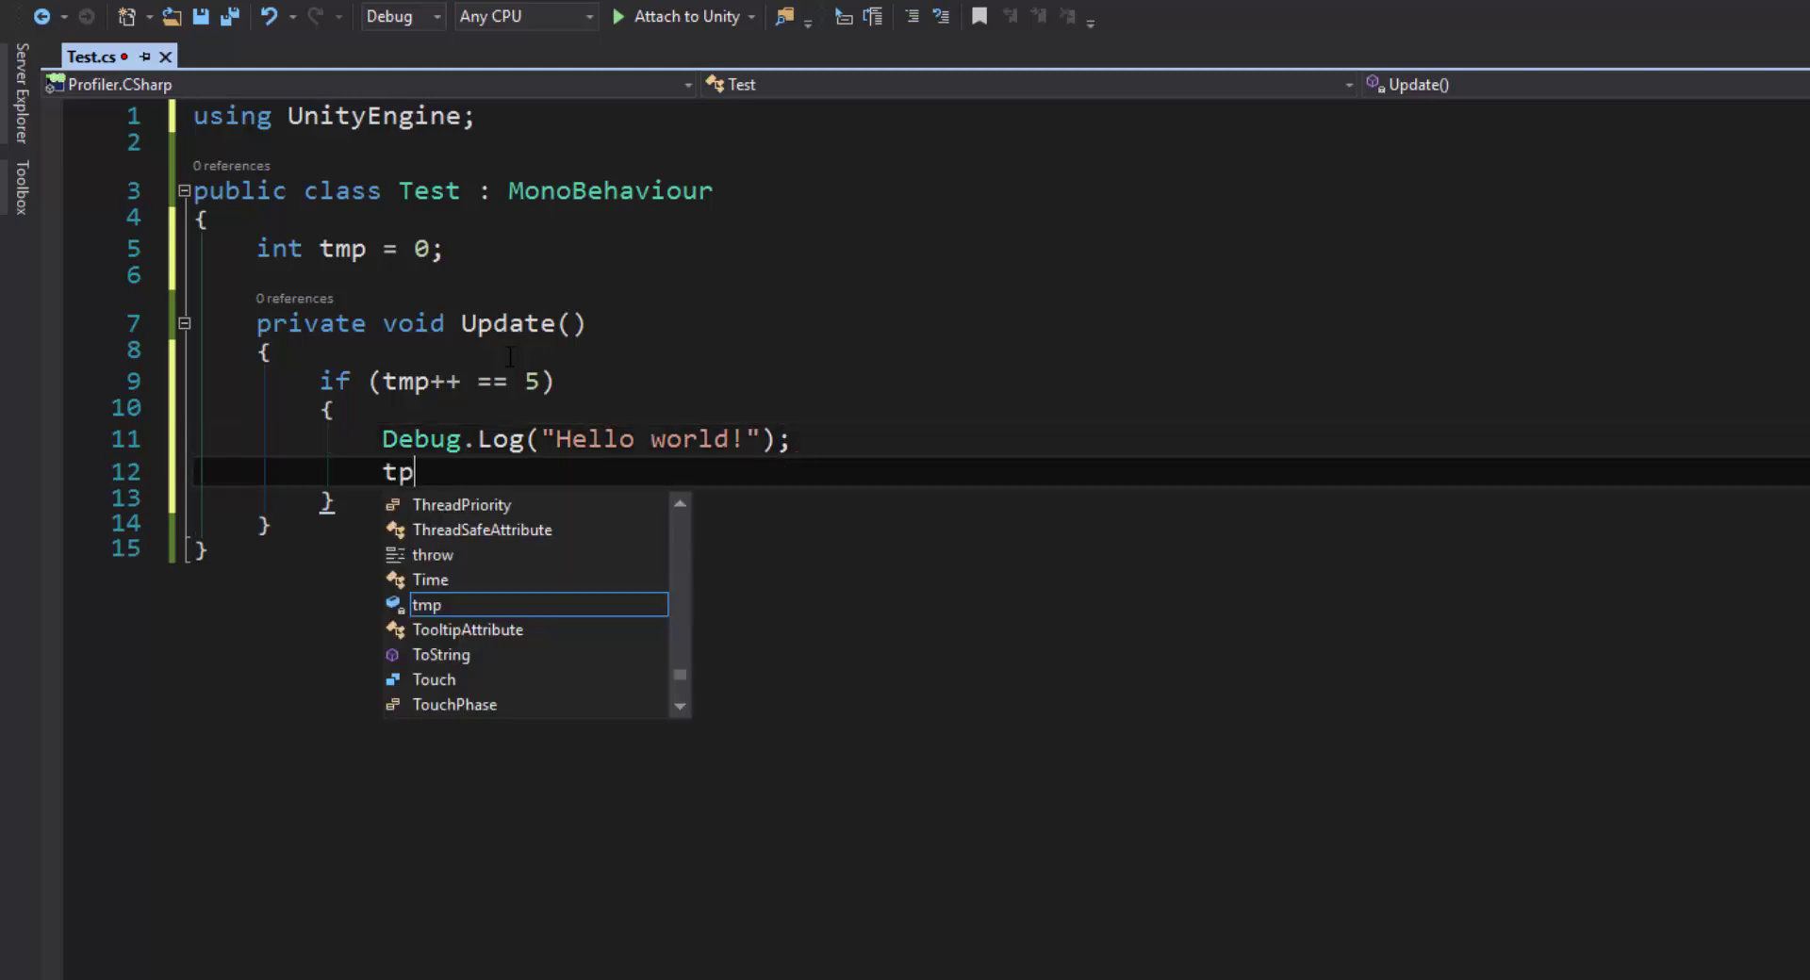
text(;)
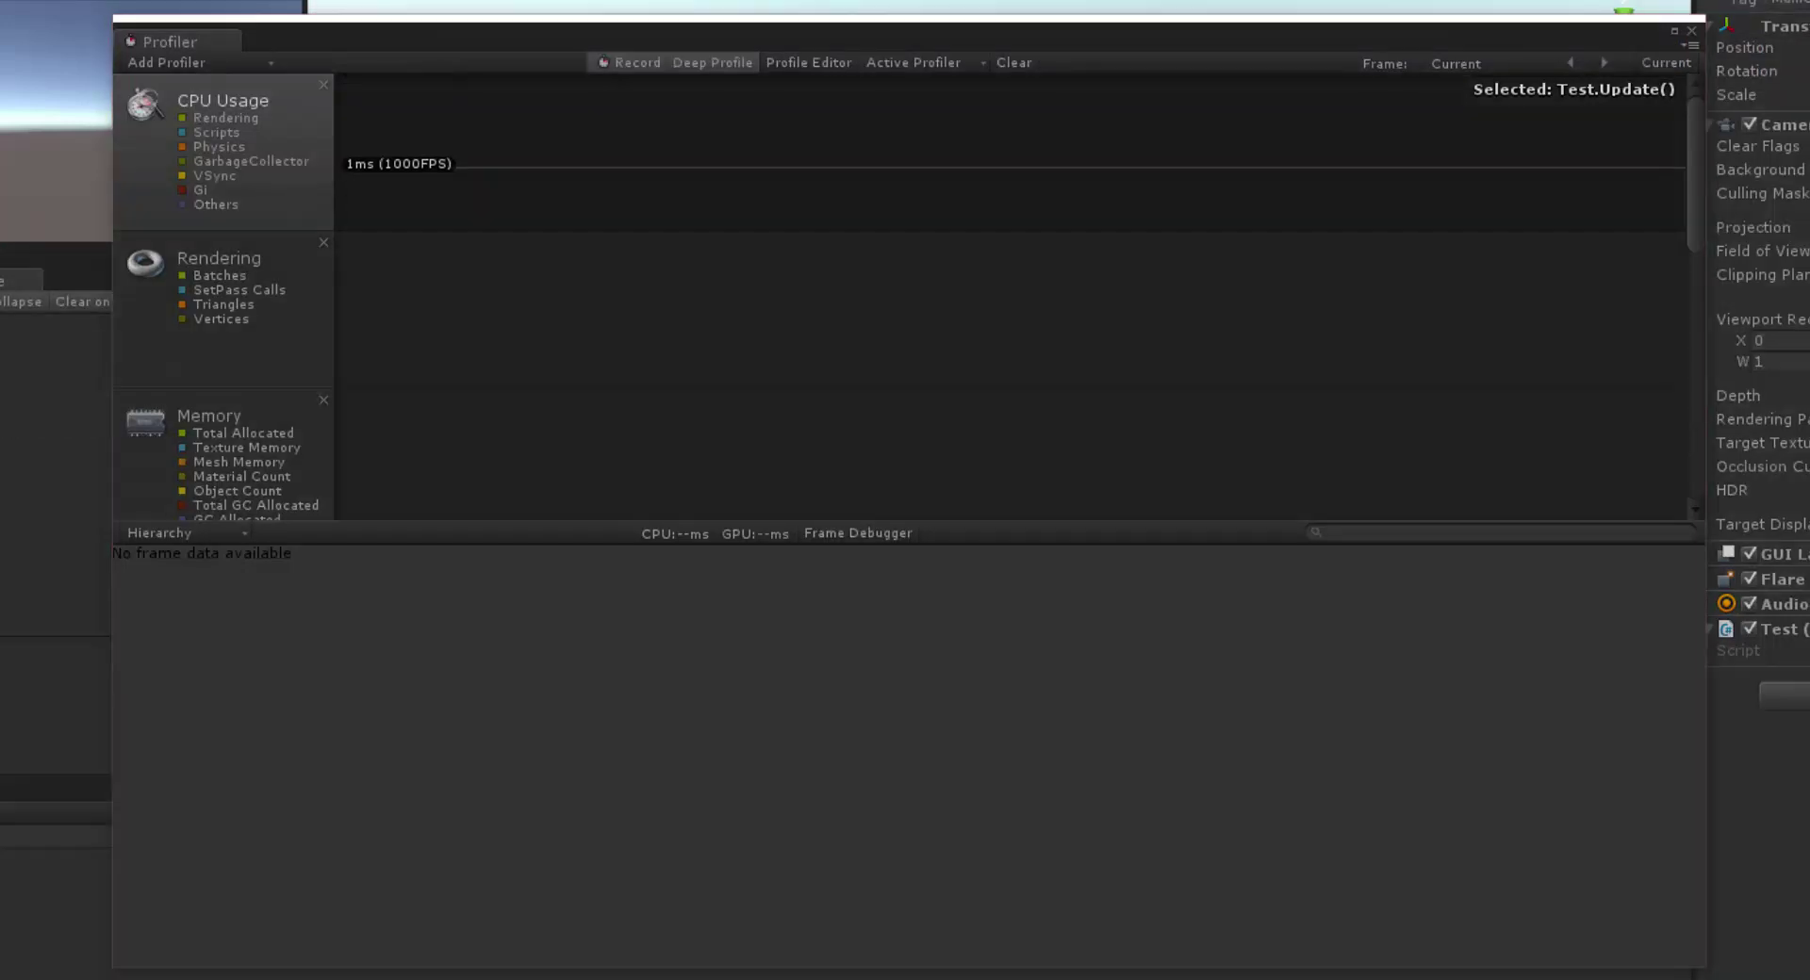
Select frame 1, remove Network, Physics and Audio modules, and show Rendering statistics
drag(1357, 189, 809, 175)
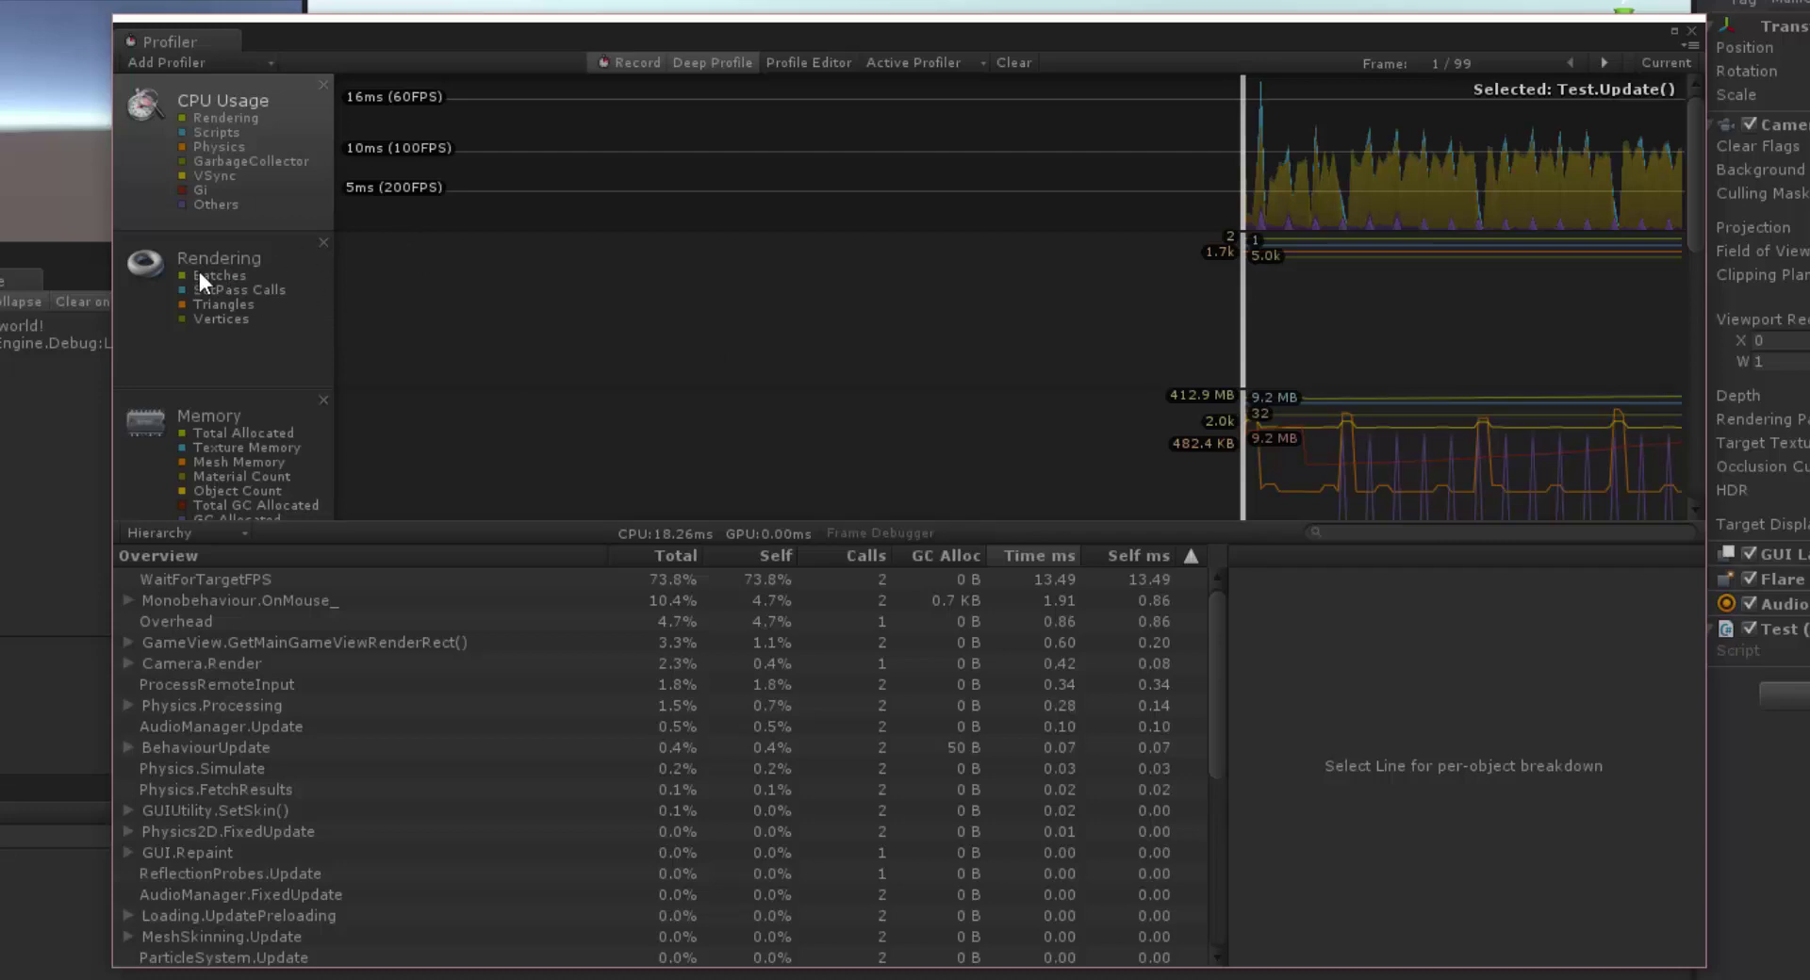
scroll(240, 330, down, 10)
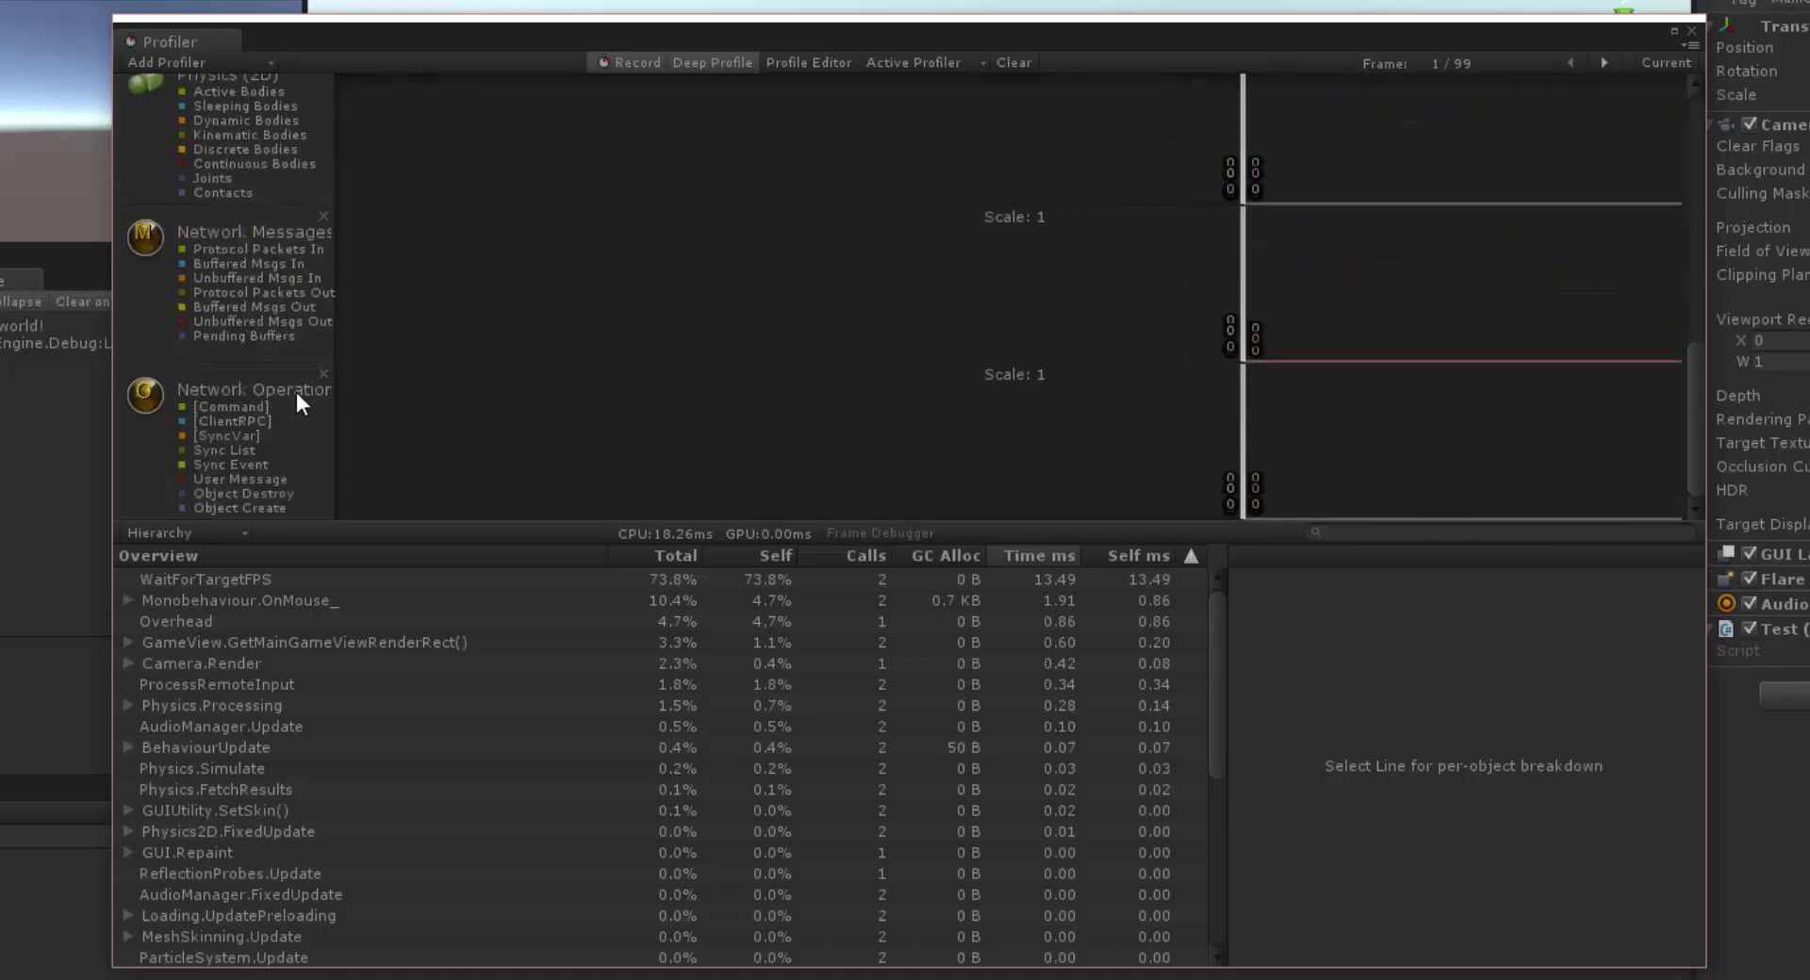
click(323, 374)
click(323, 374)
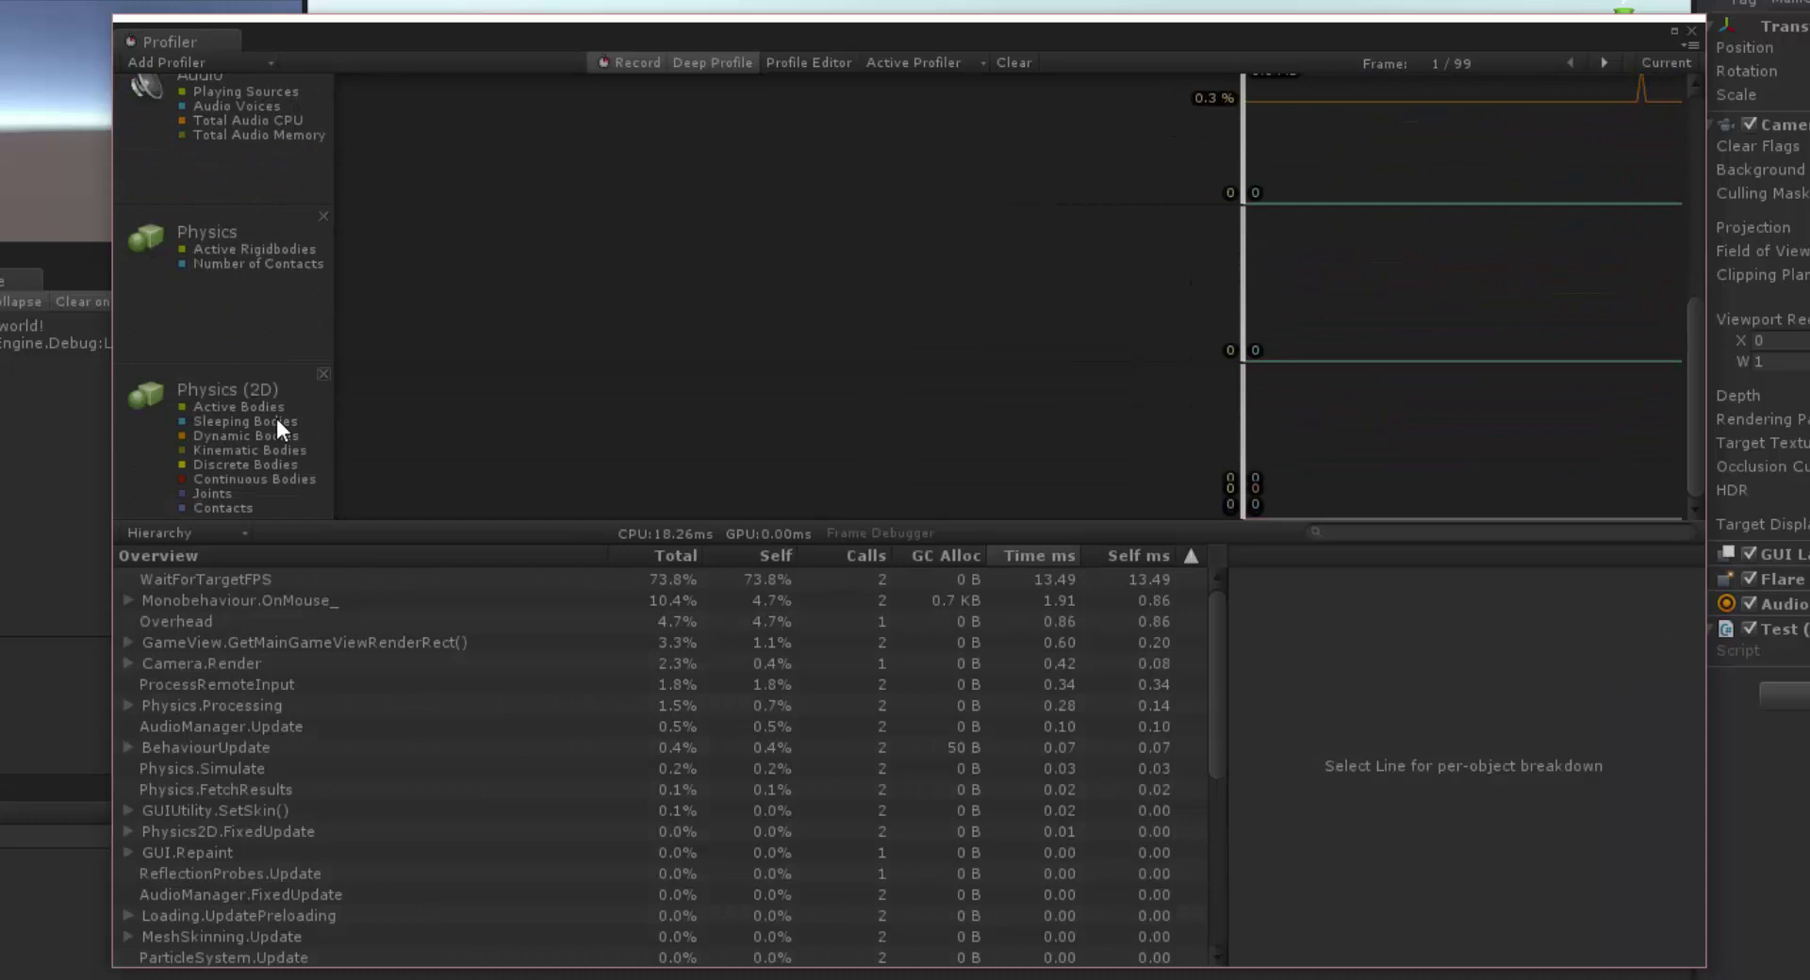
click(321, 373)
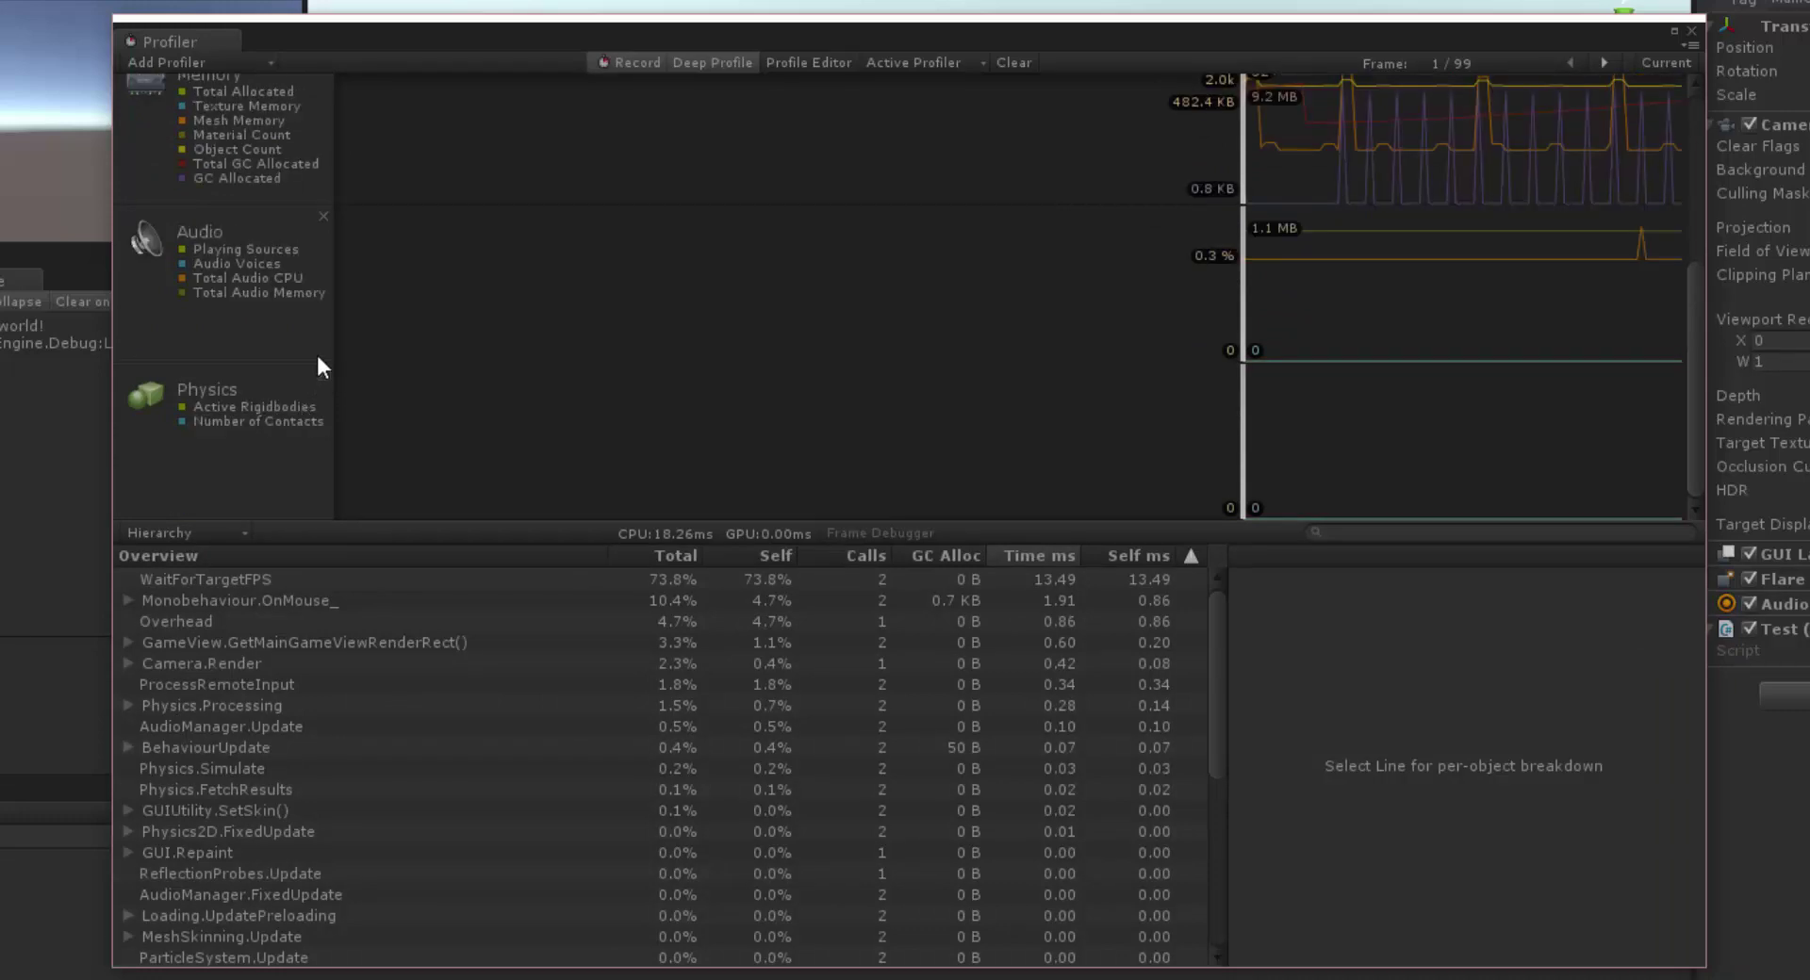
click(325, 374)
click(323, 374)
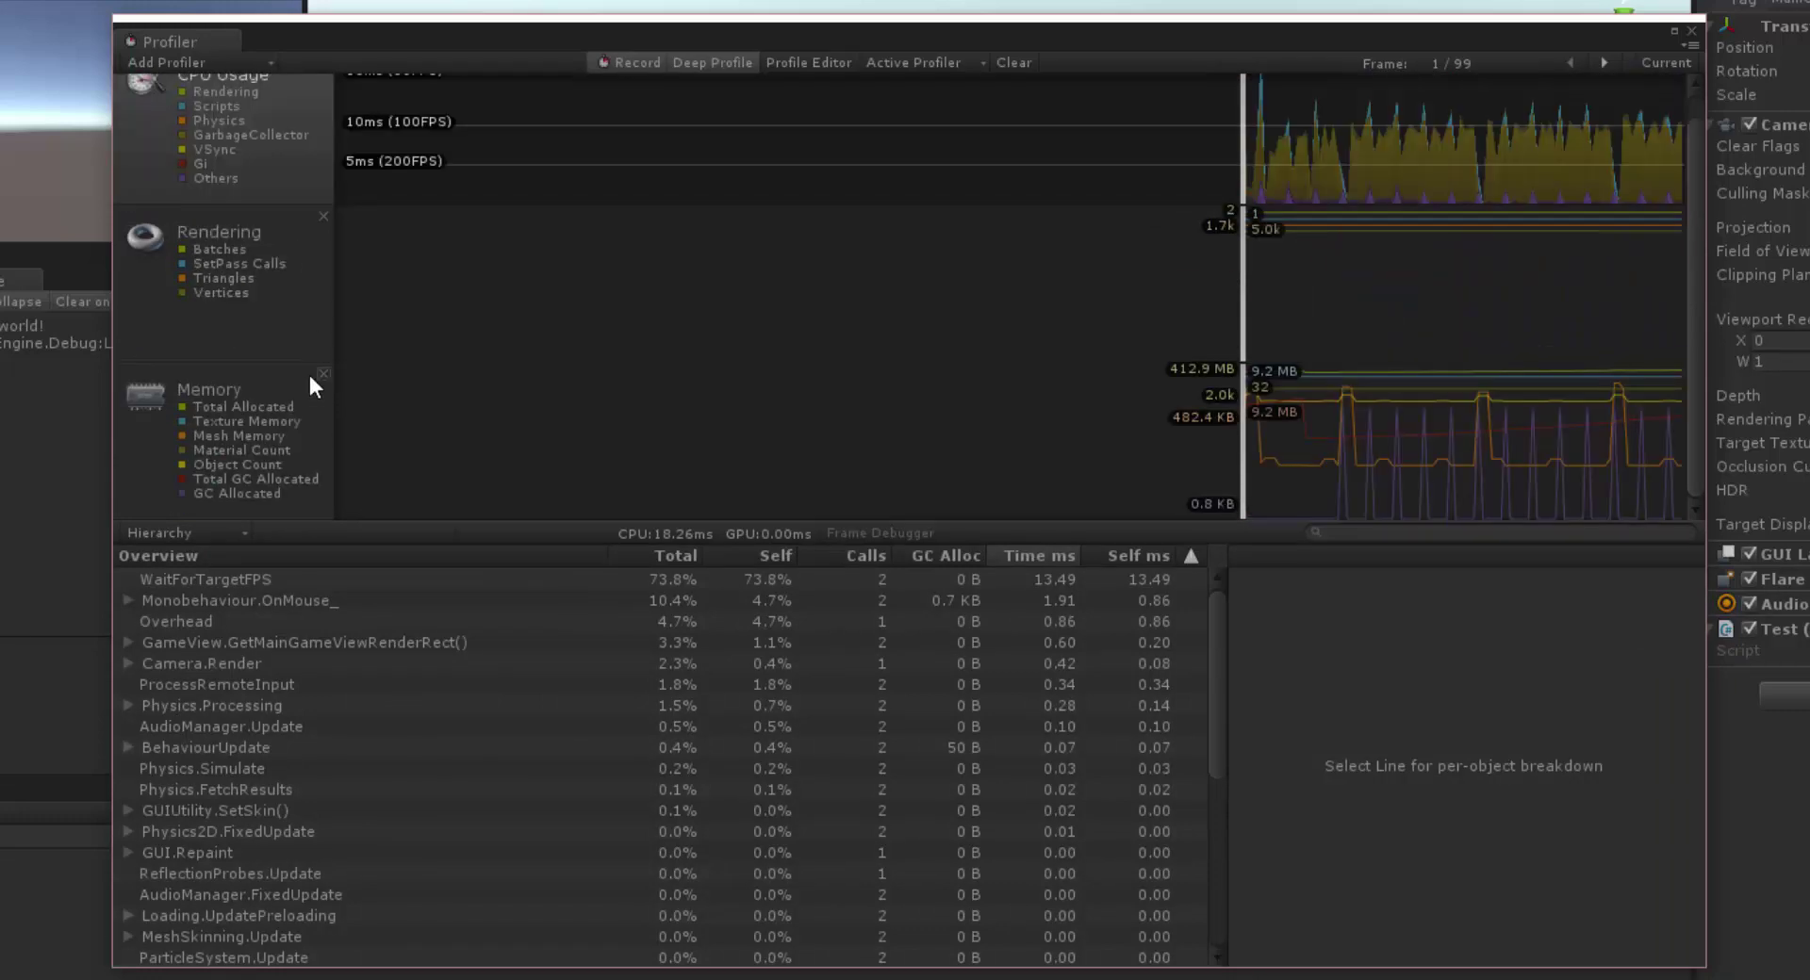
click(319, 215)
scroll(295, 355, up, 1)
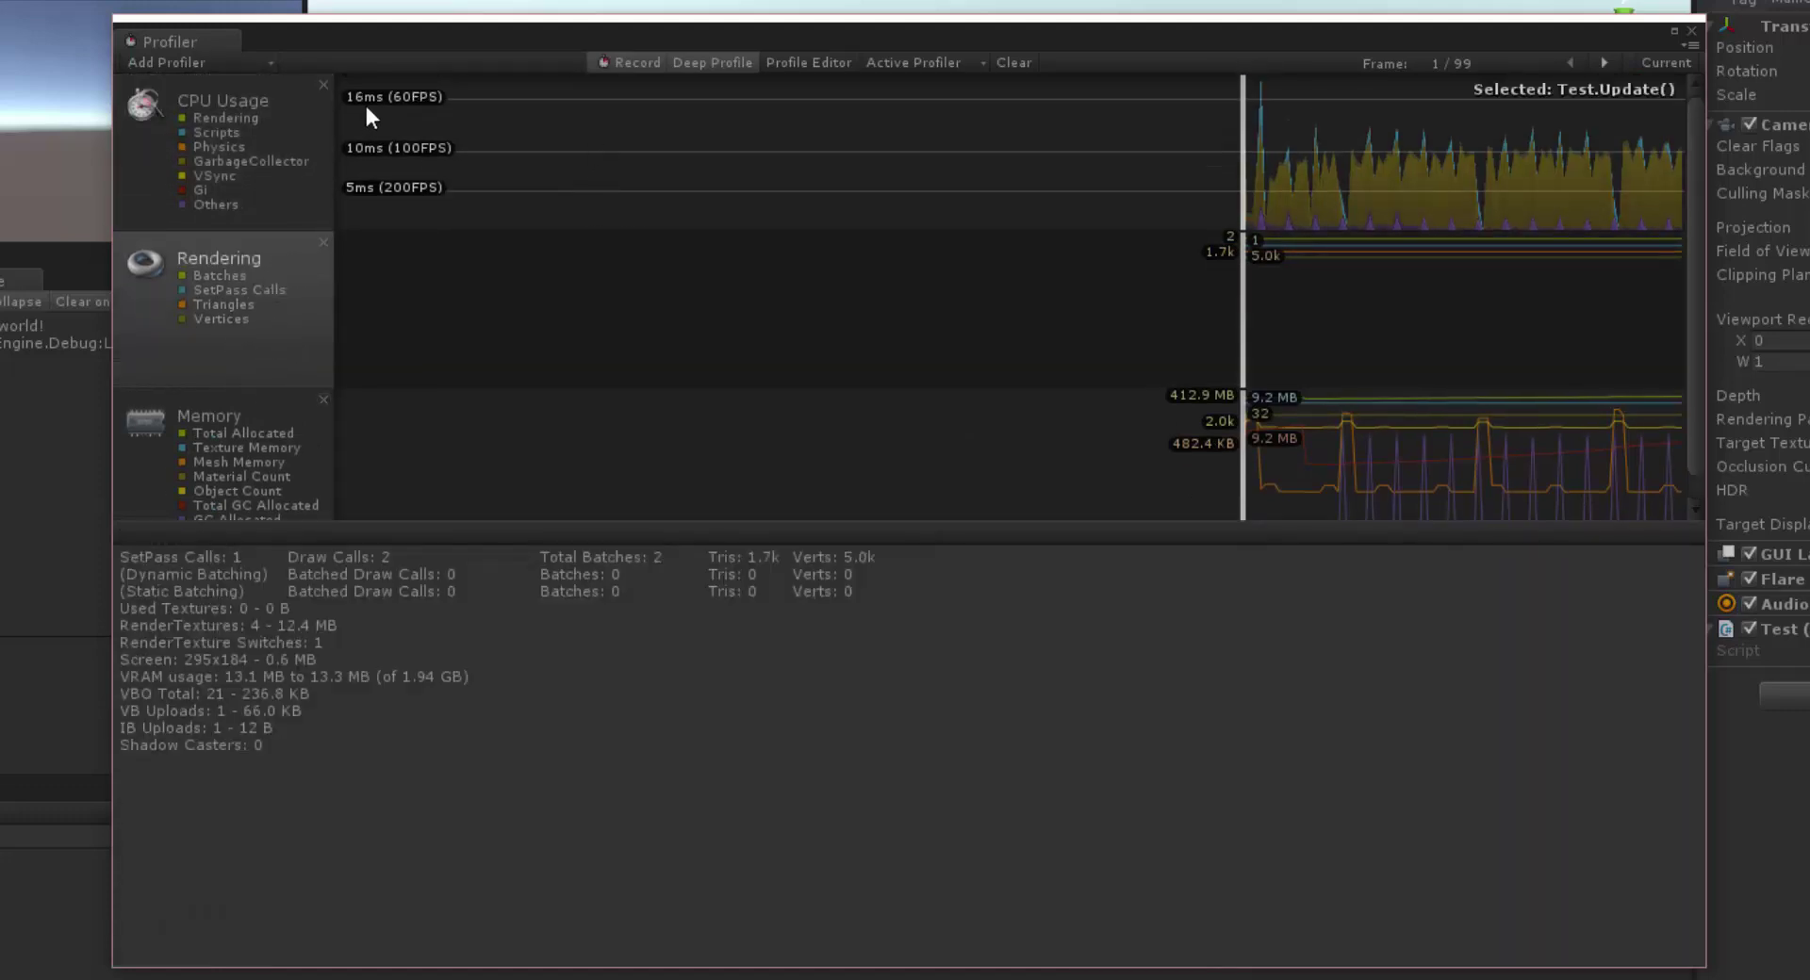
Reopen the CPU Usage hierarchy and toggle VSync off in its graph
click(184, 175)
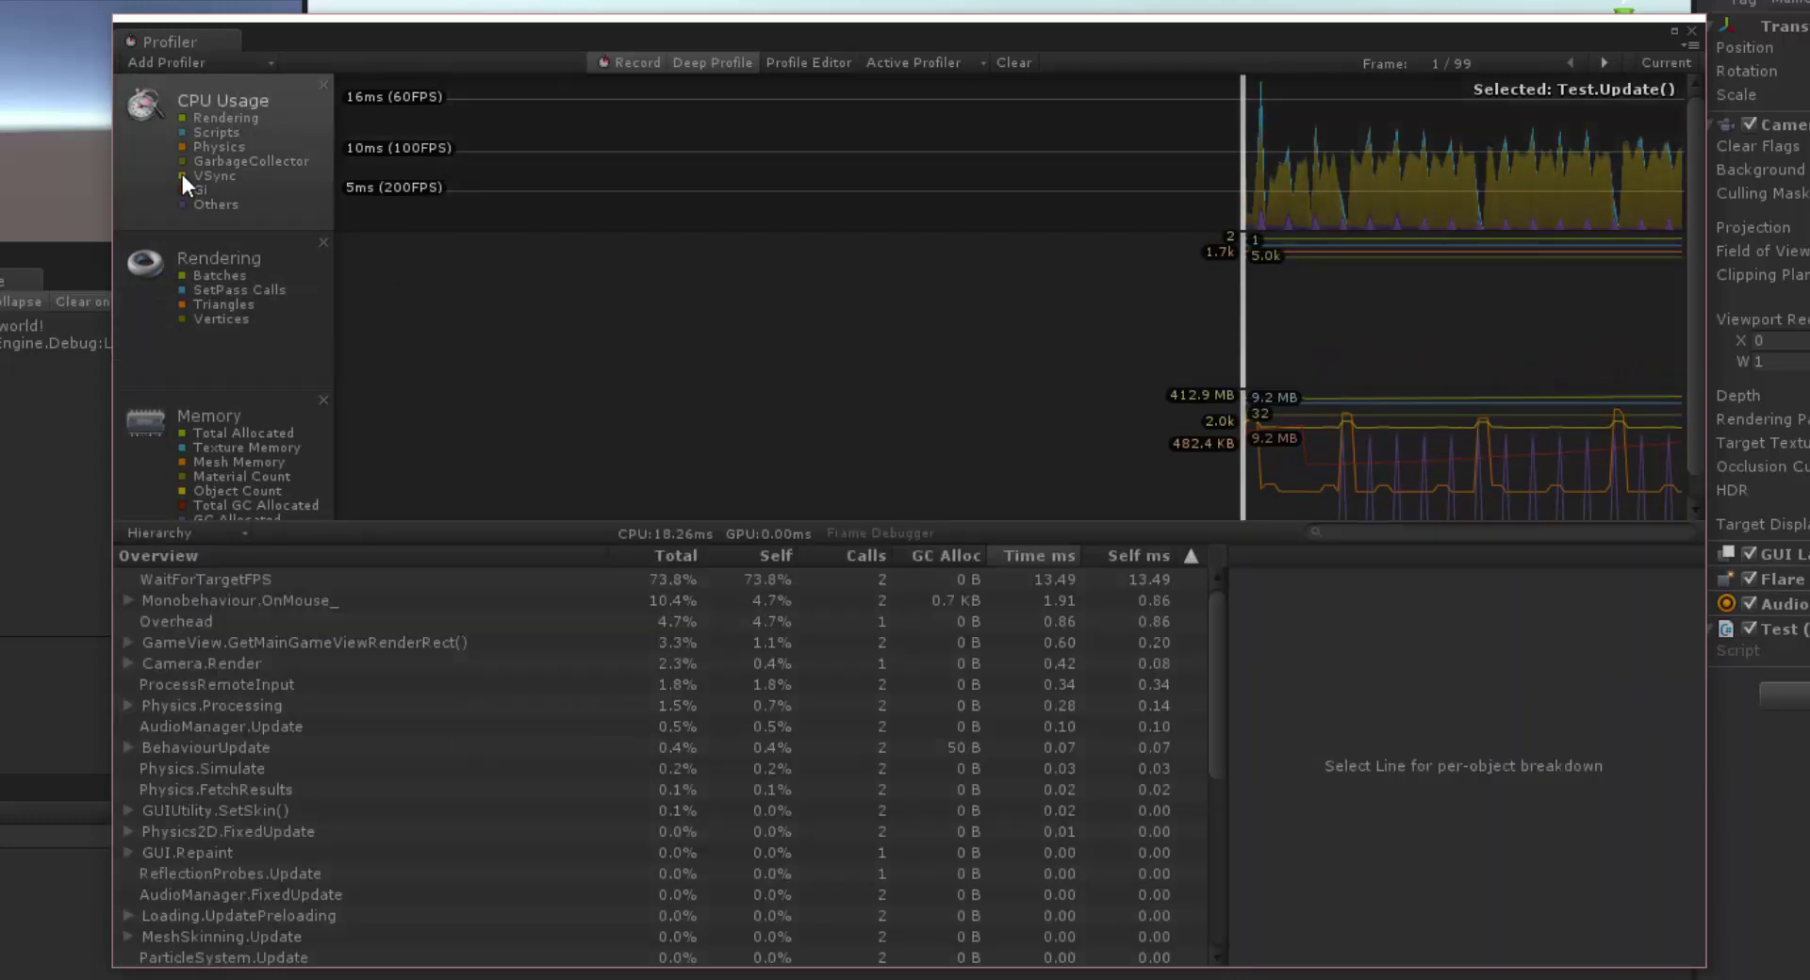
click(181, 175)
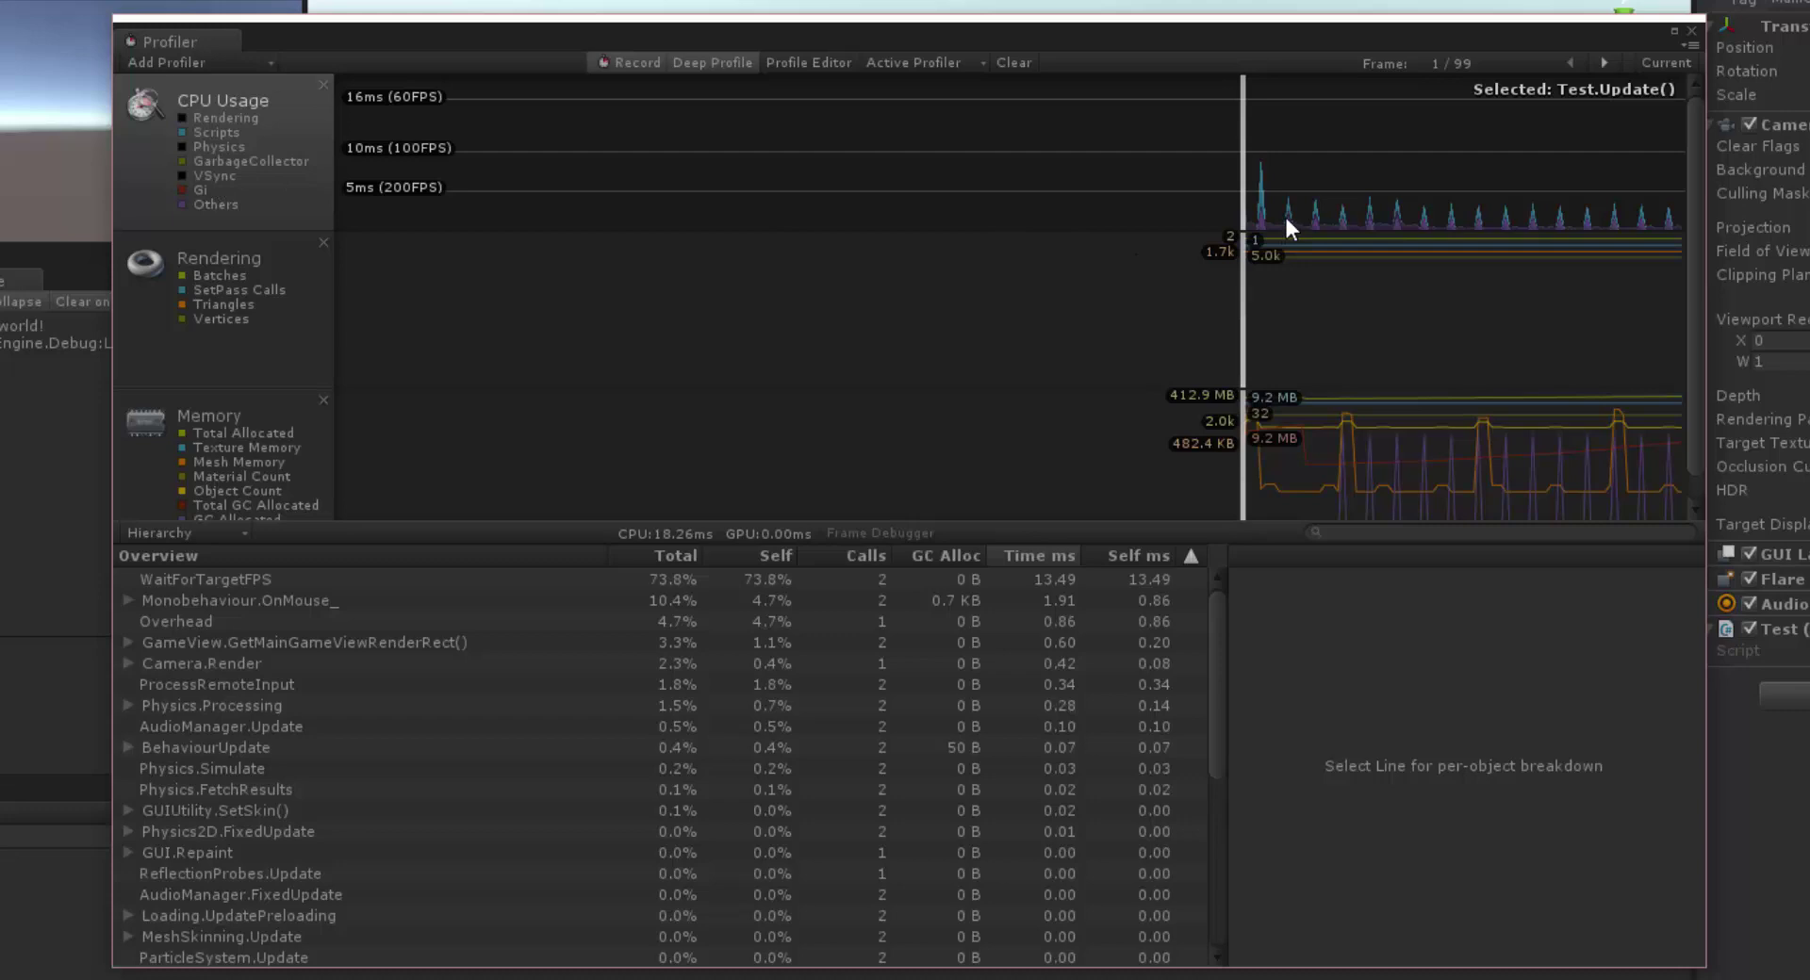
Scrub the CPU Usage chart to frame 113, where BehaviourUpdate takes 34.6% and 8.0 KB
mouse_move(1253, 223)
mouse_down()
mouse_move(1370, 228)
mouse_move(1259, 217)
mouse_up()
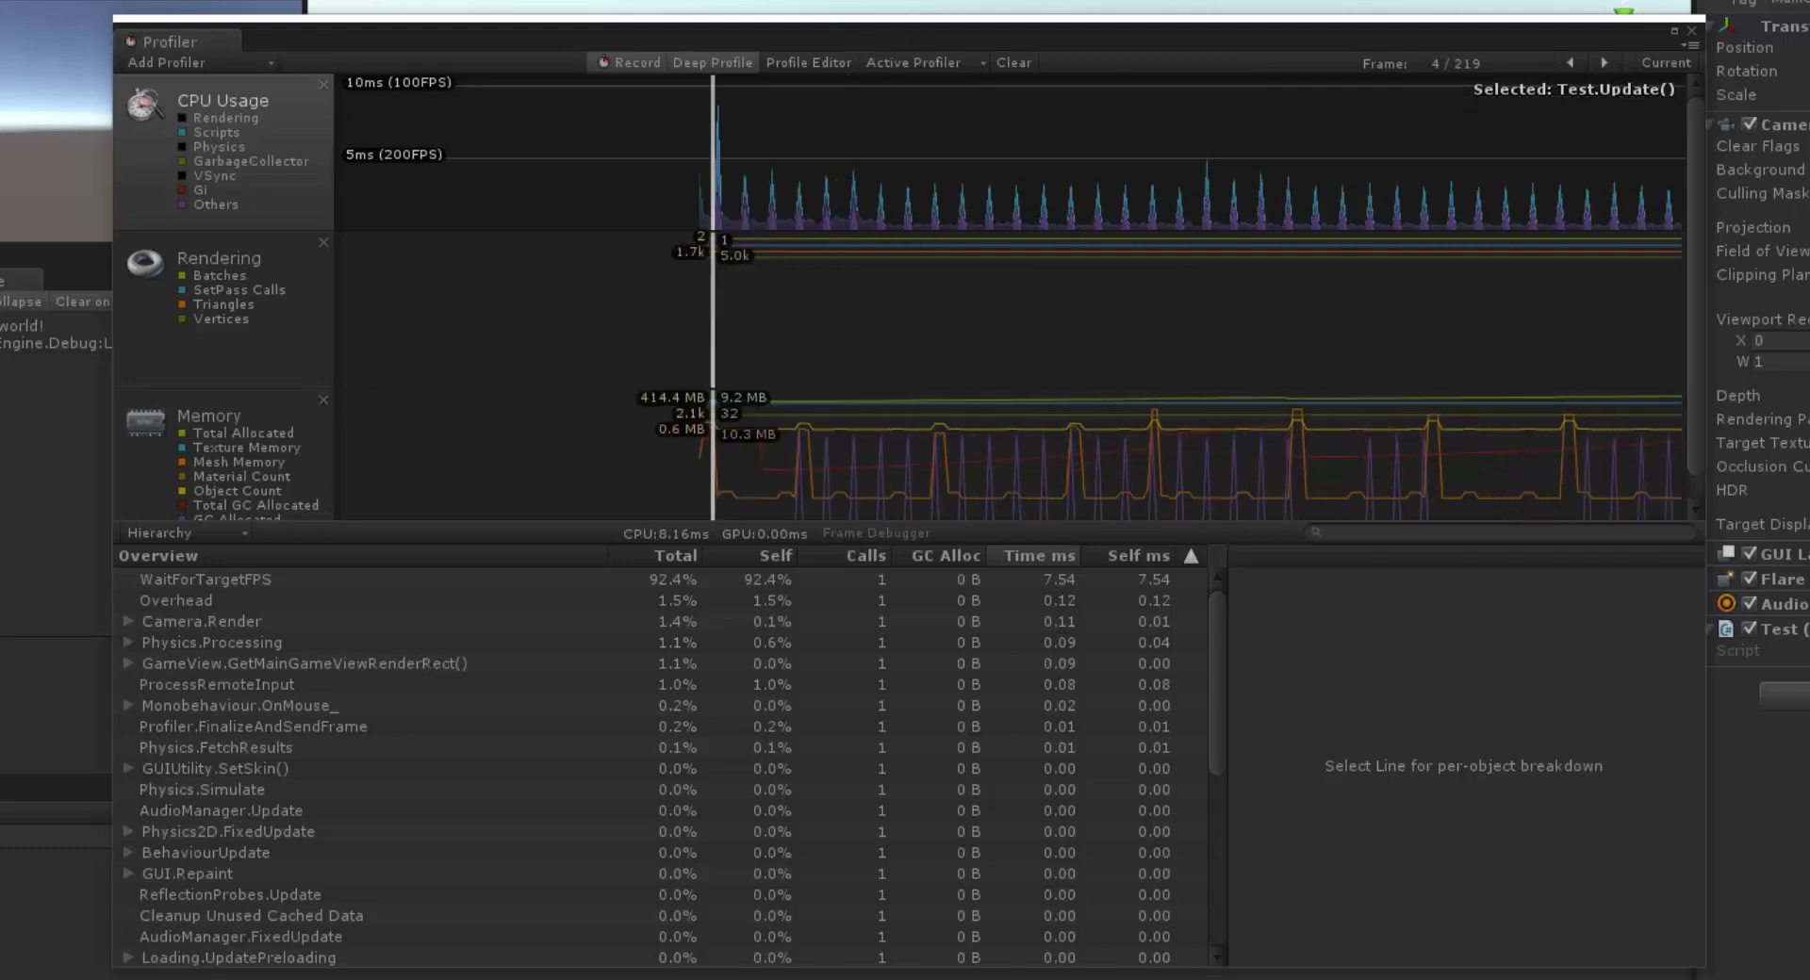
drag(897, 227, 1089, 215)
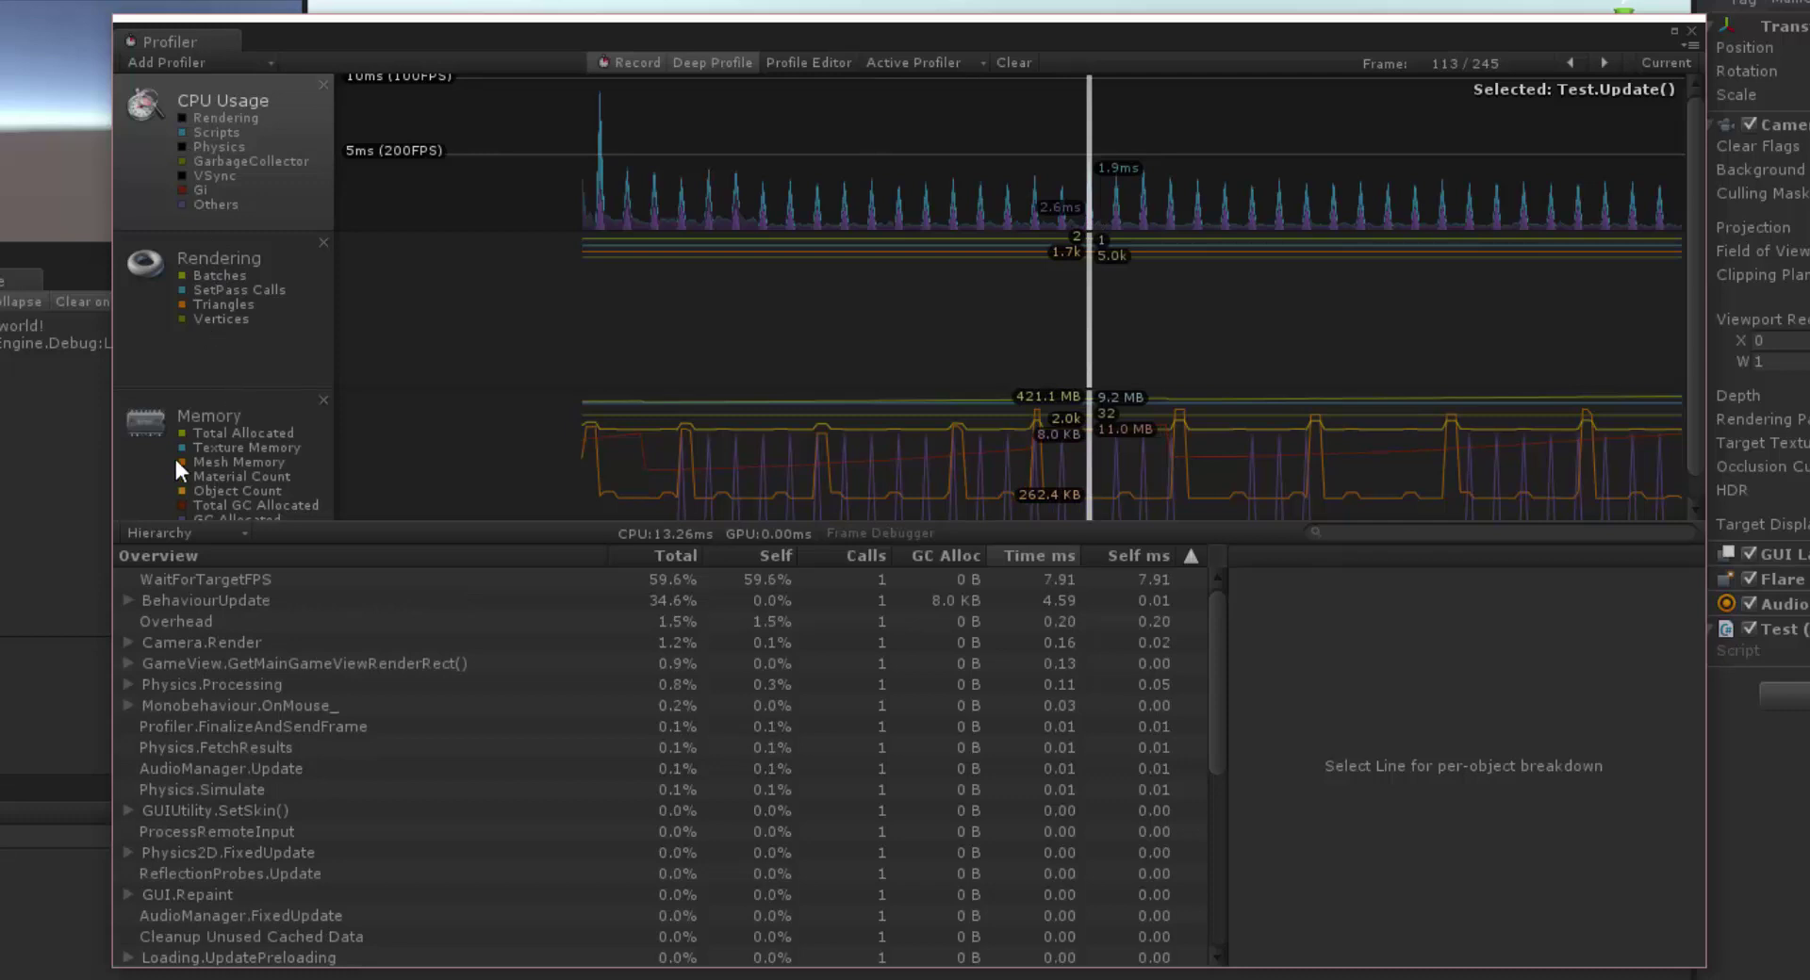
scroll(175, 460, down, 1)
scroll(214, 360, up, 1)
Enable Run In Background in the standalone Player Settings
key(ctrl+shift+b)
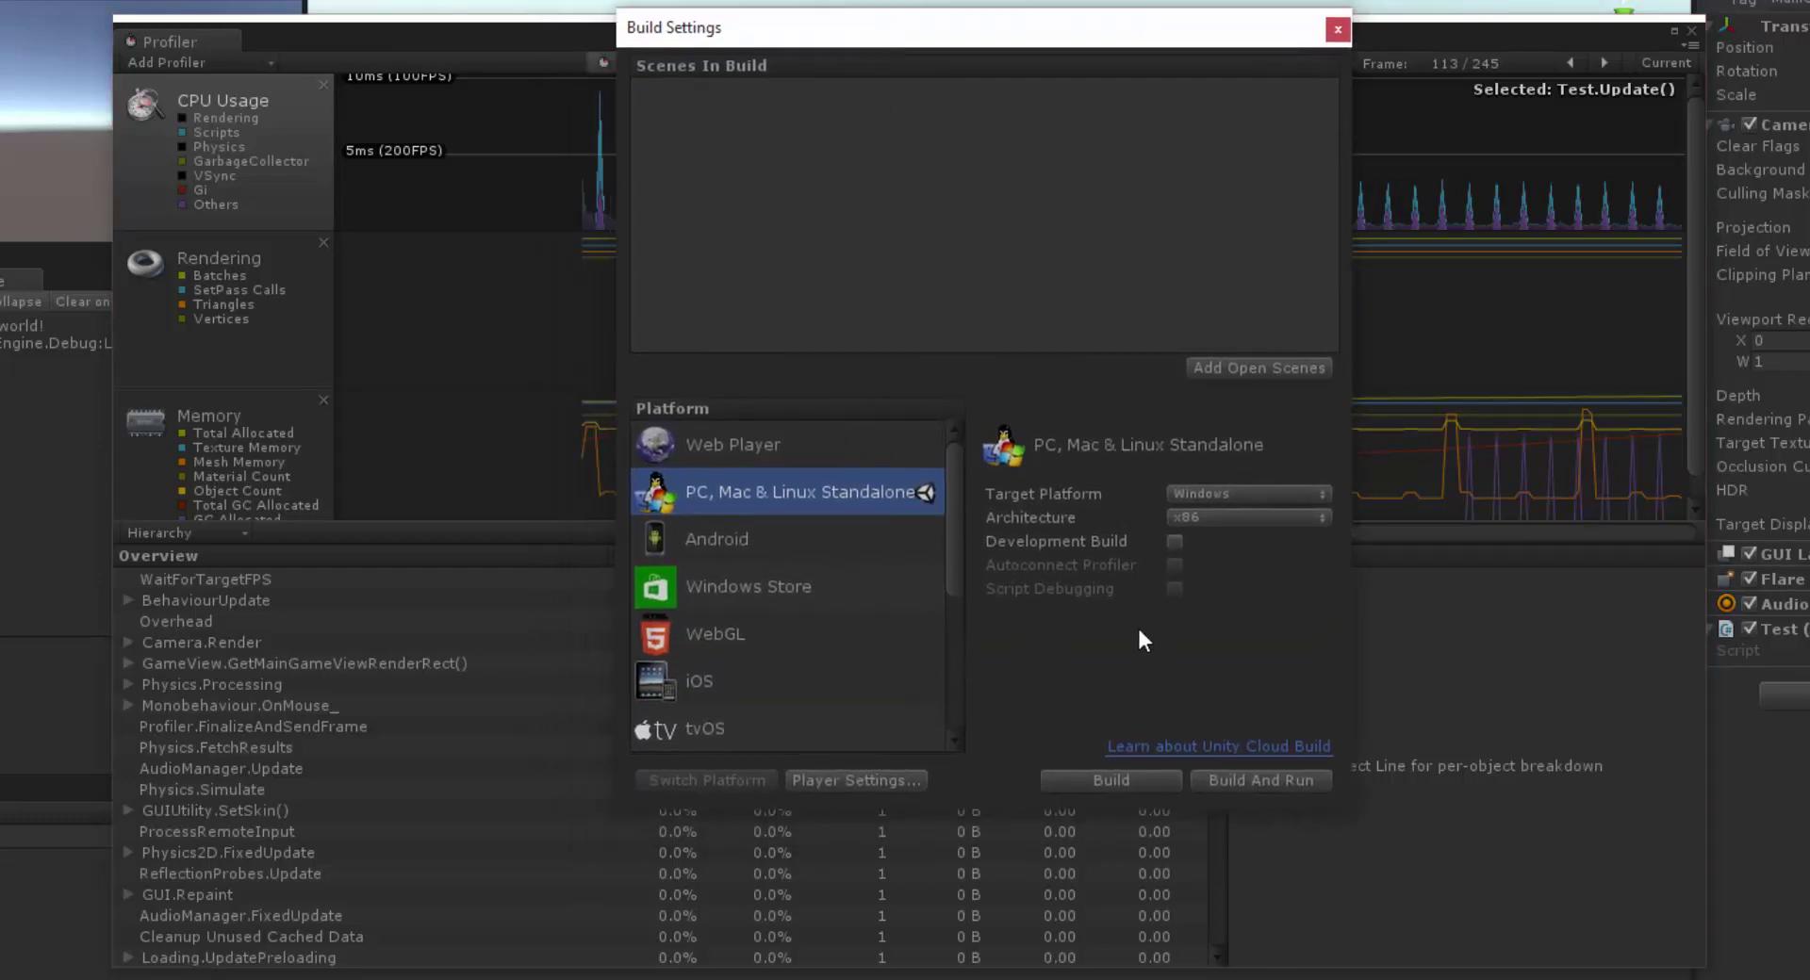
click(854, 780)
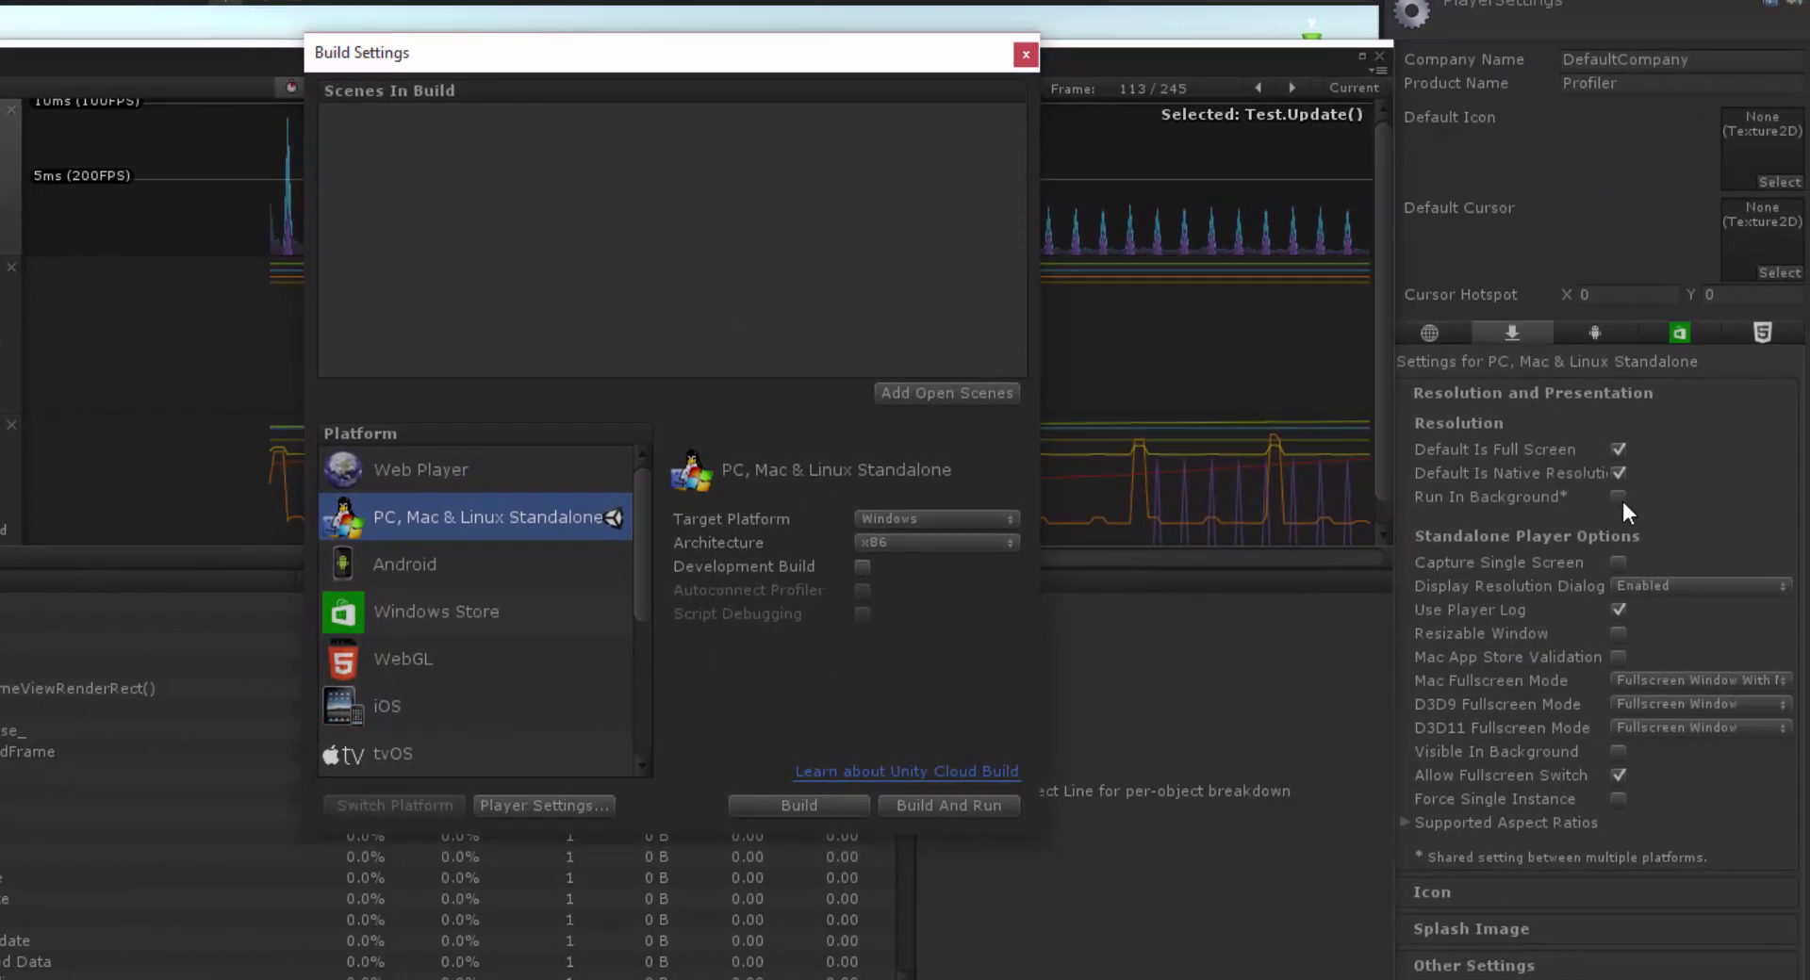
click(1617, 497)
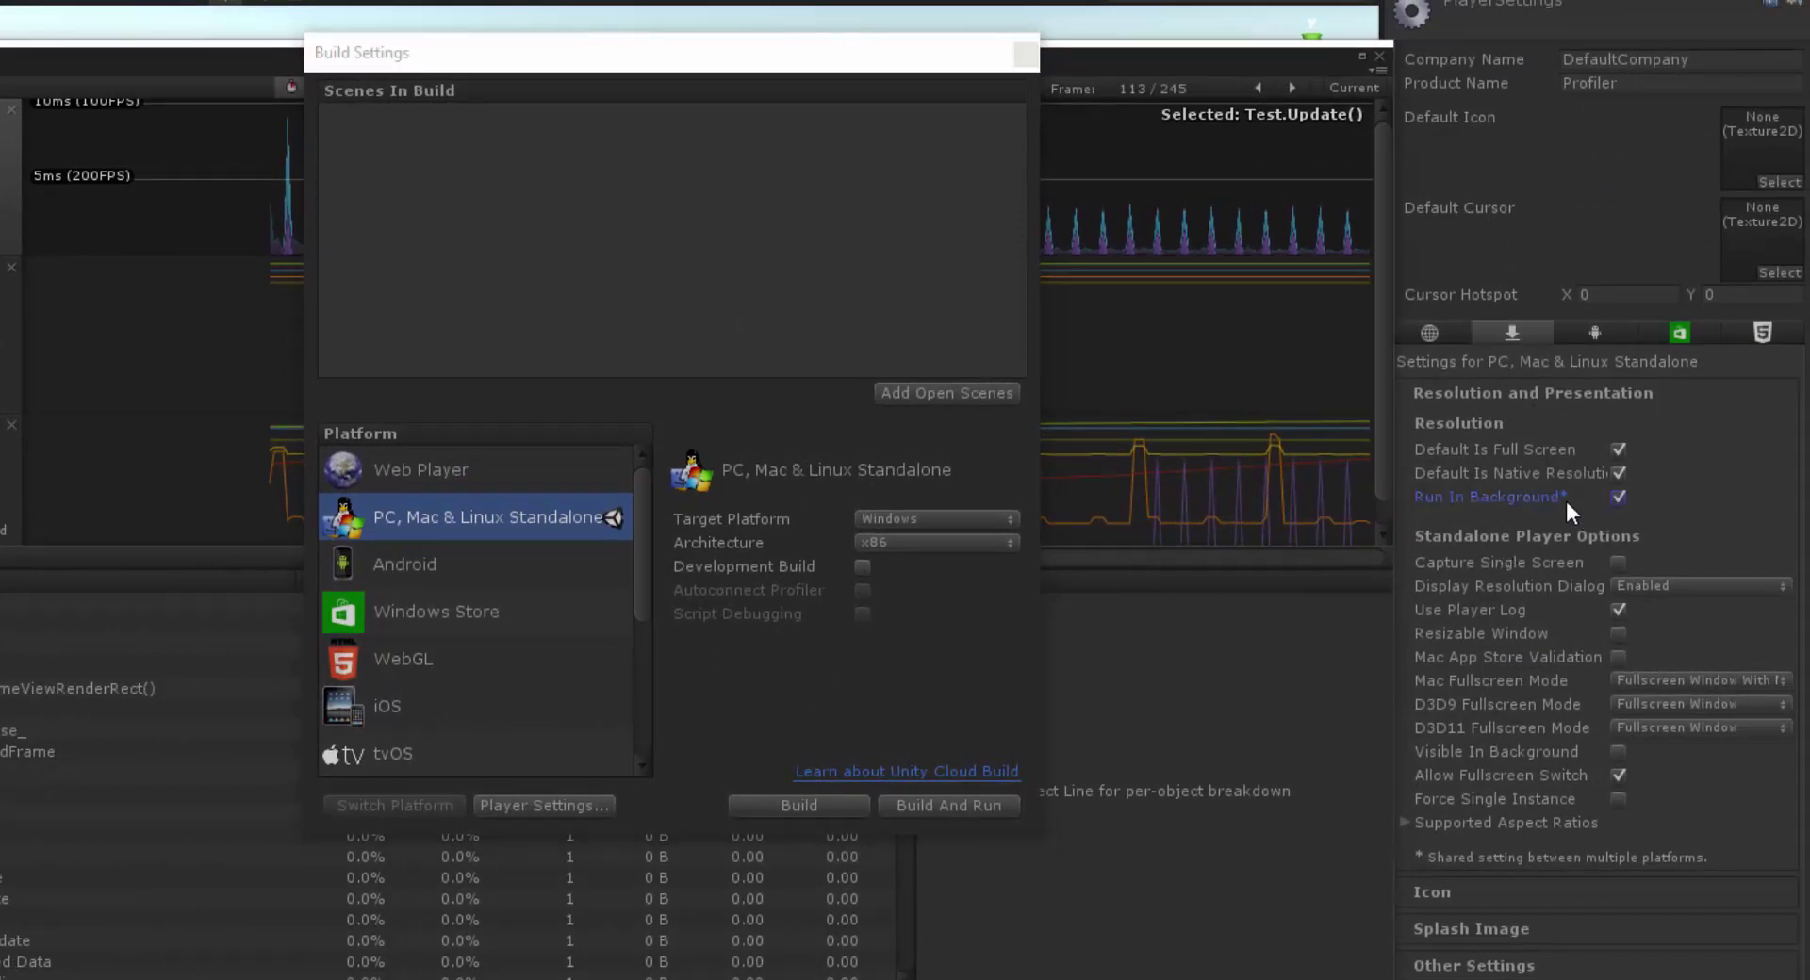
Tick Development Build and Autoconnect Profiler in Build Settings
click(861, 565)
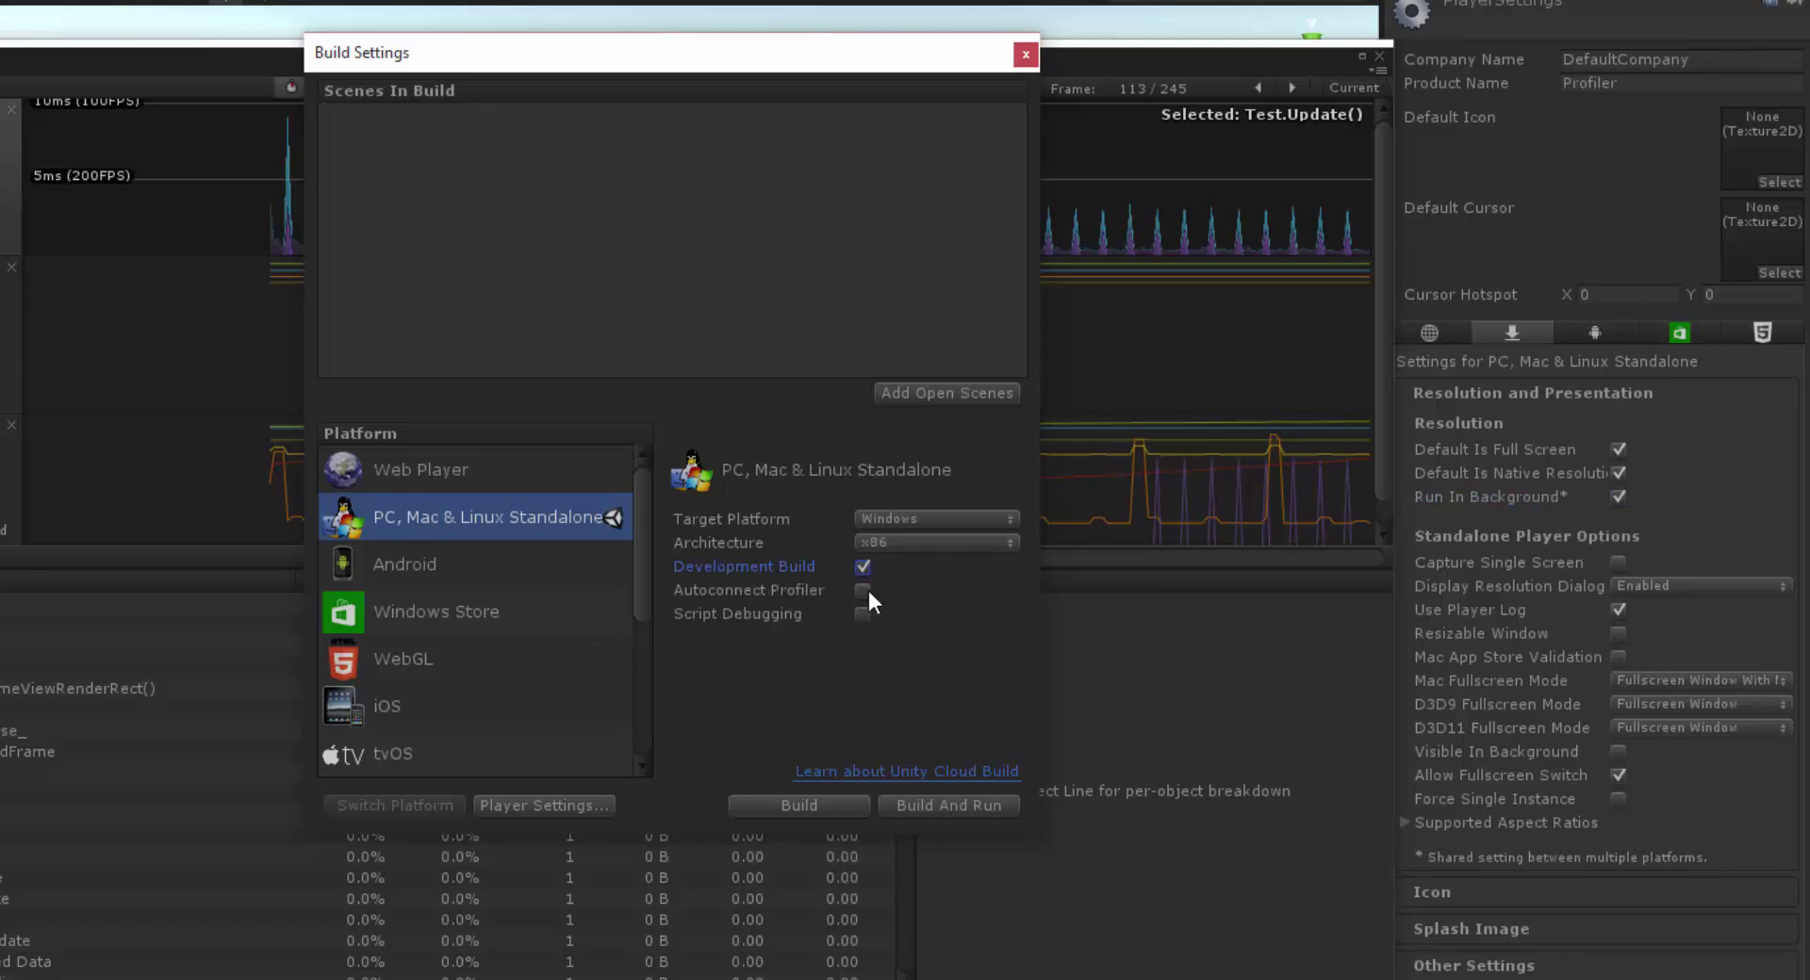
click(862, 590)
drag(790, 66, 768, 87)
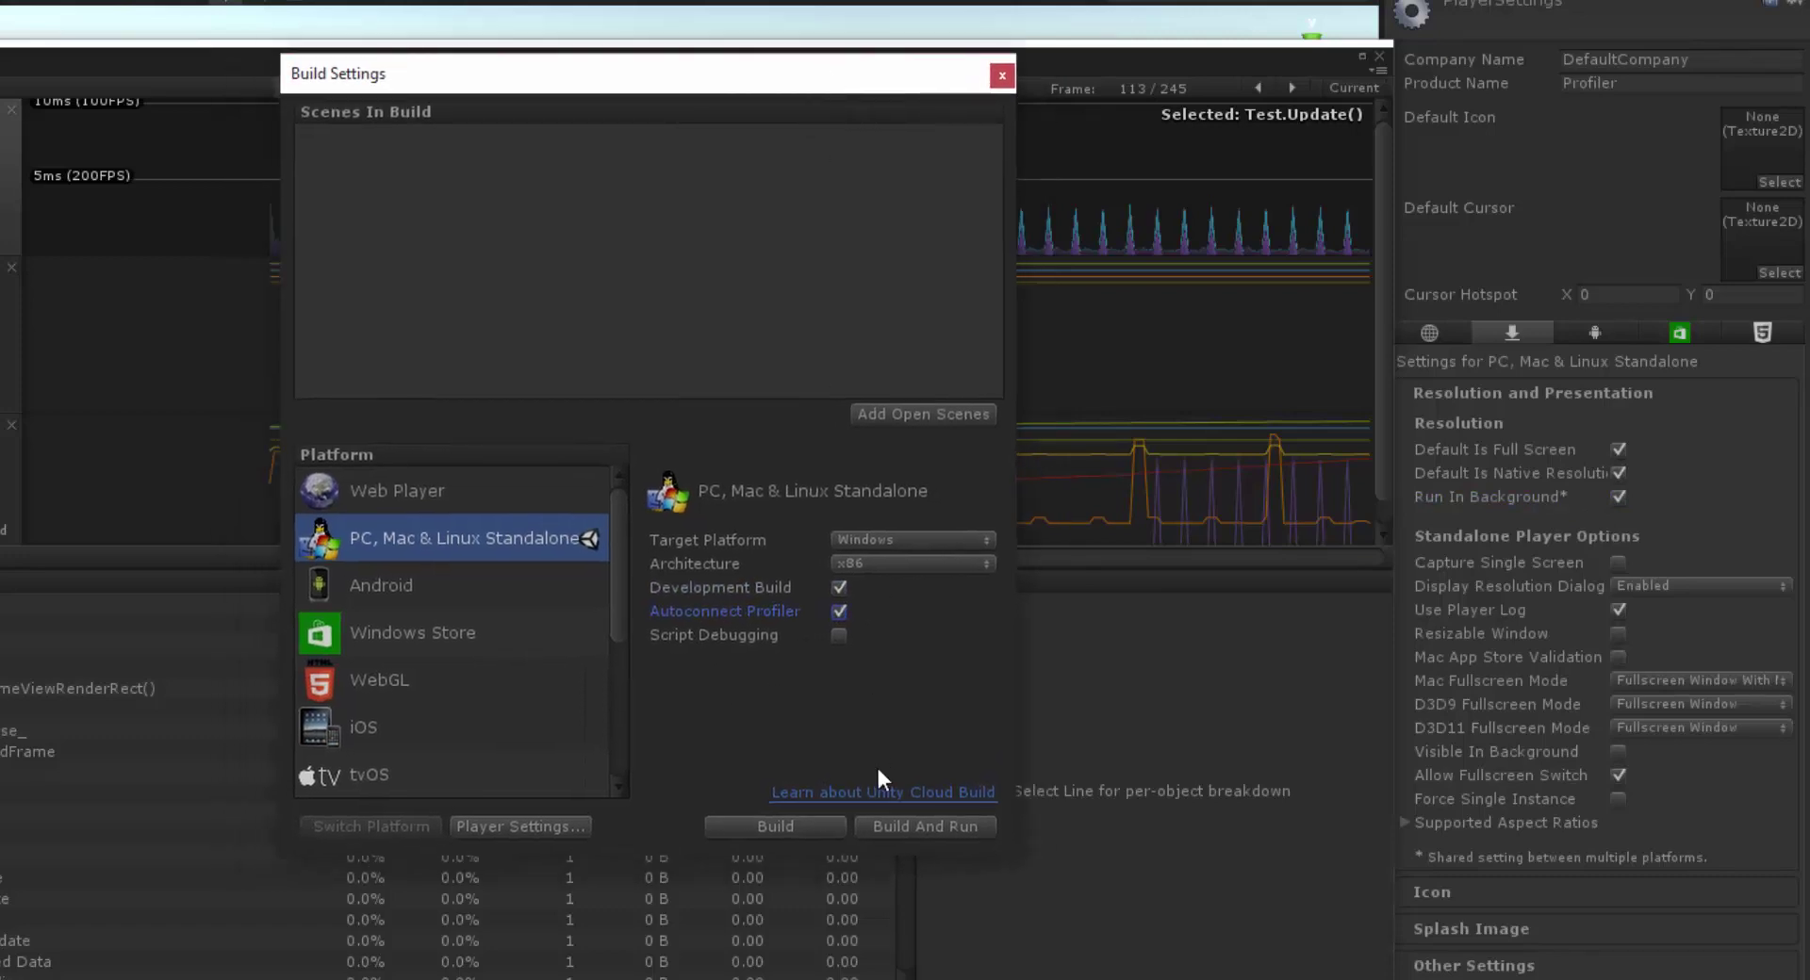
Build and run the game, saving the build as idk
click(913, 813)
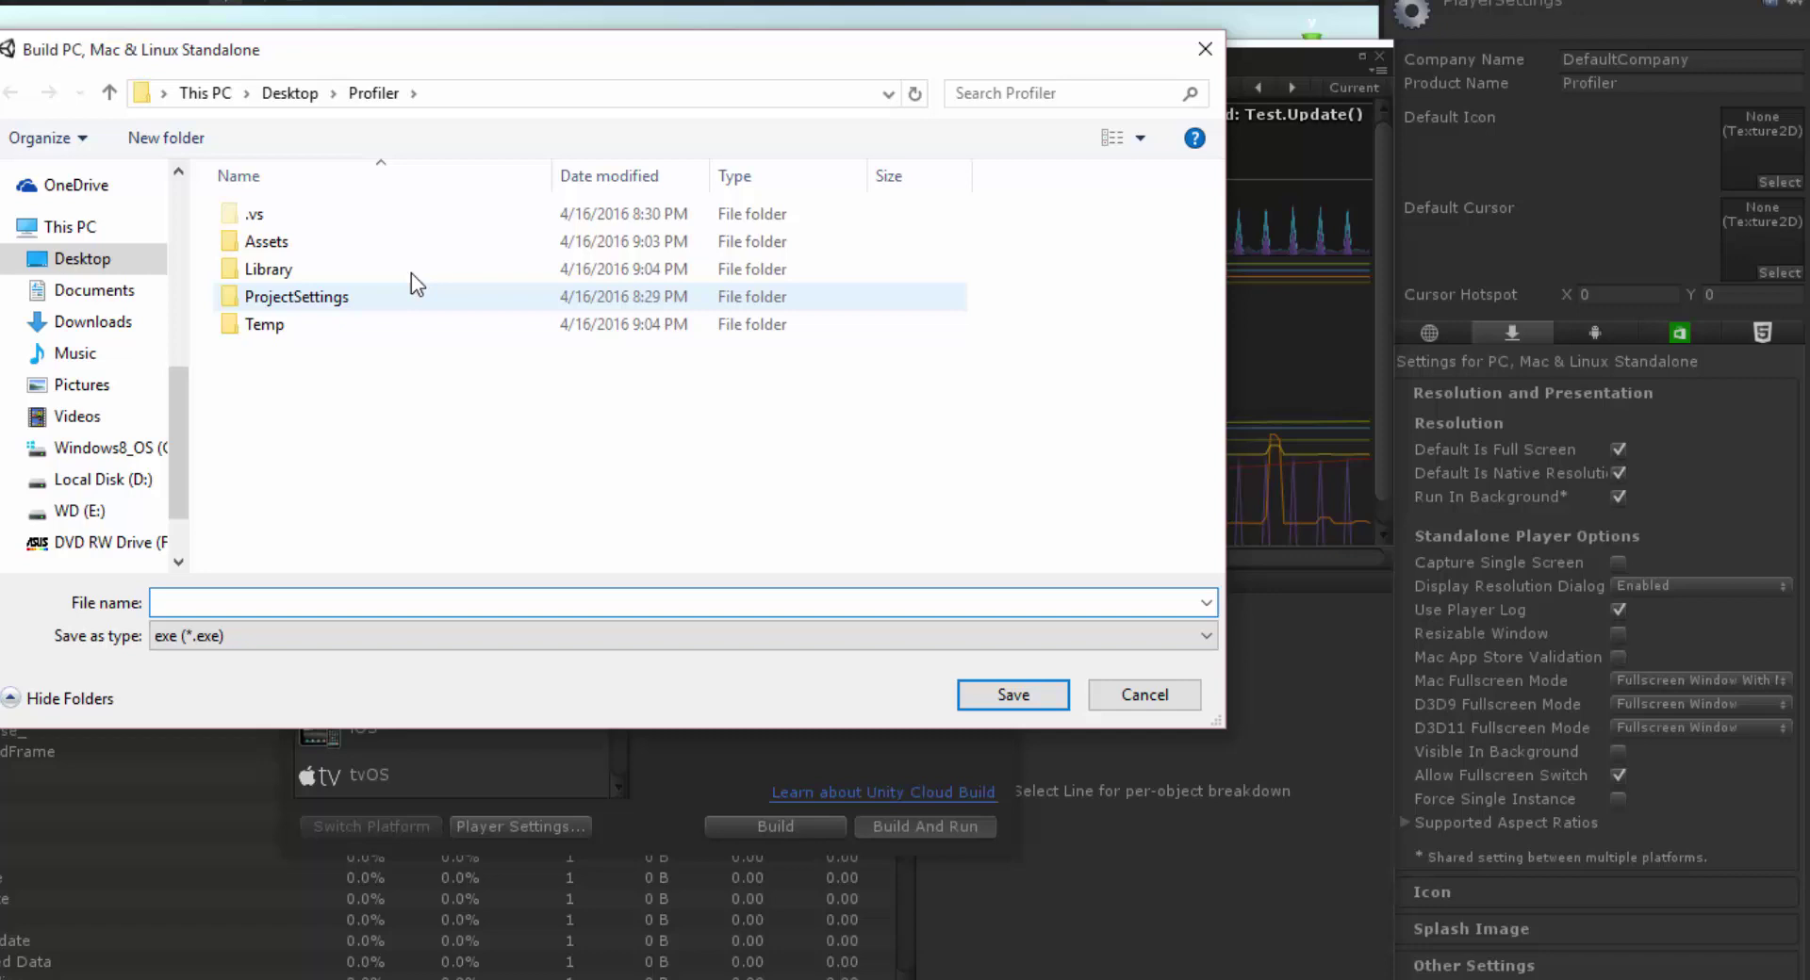
text(i)
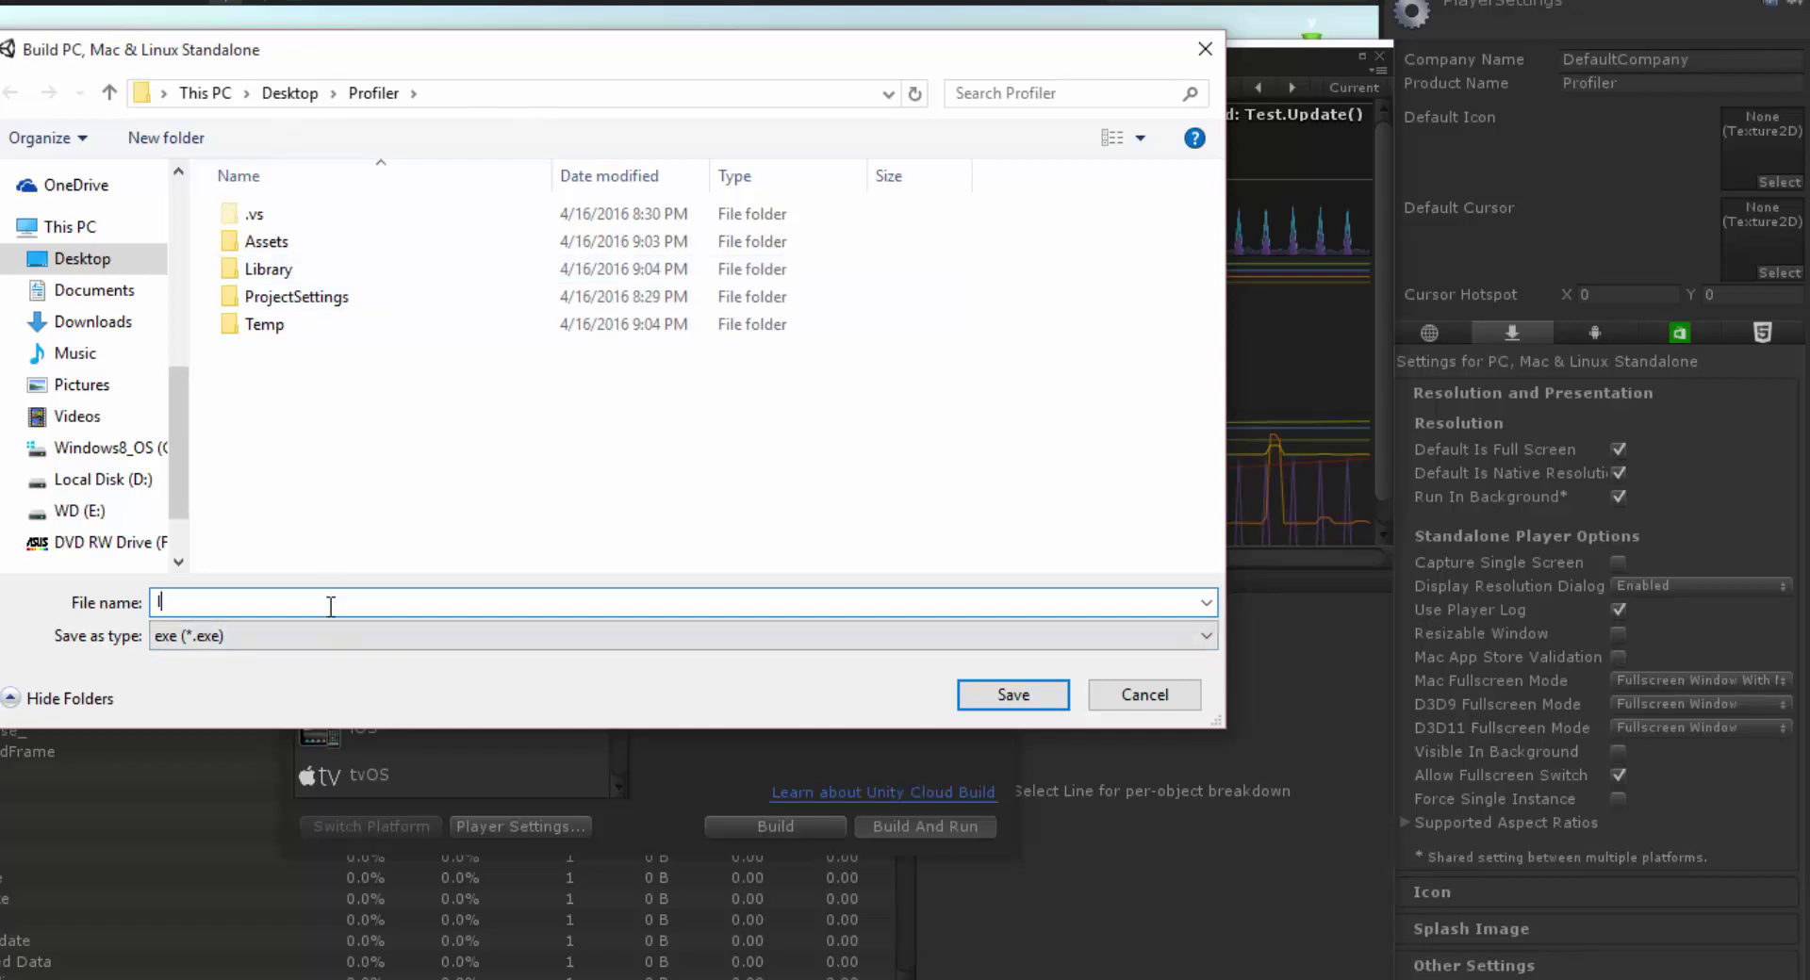
key(BackSpace)
text(idk)
key(Return)
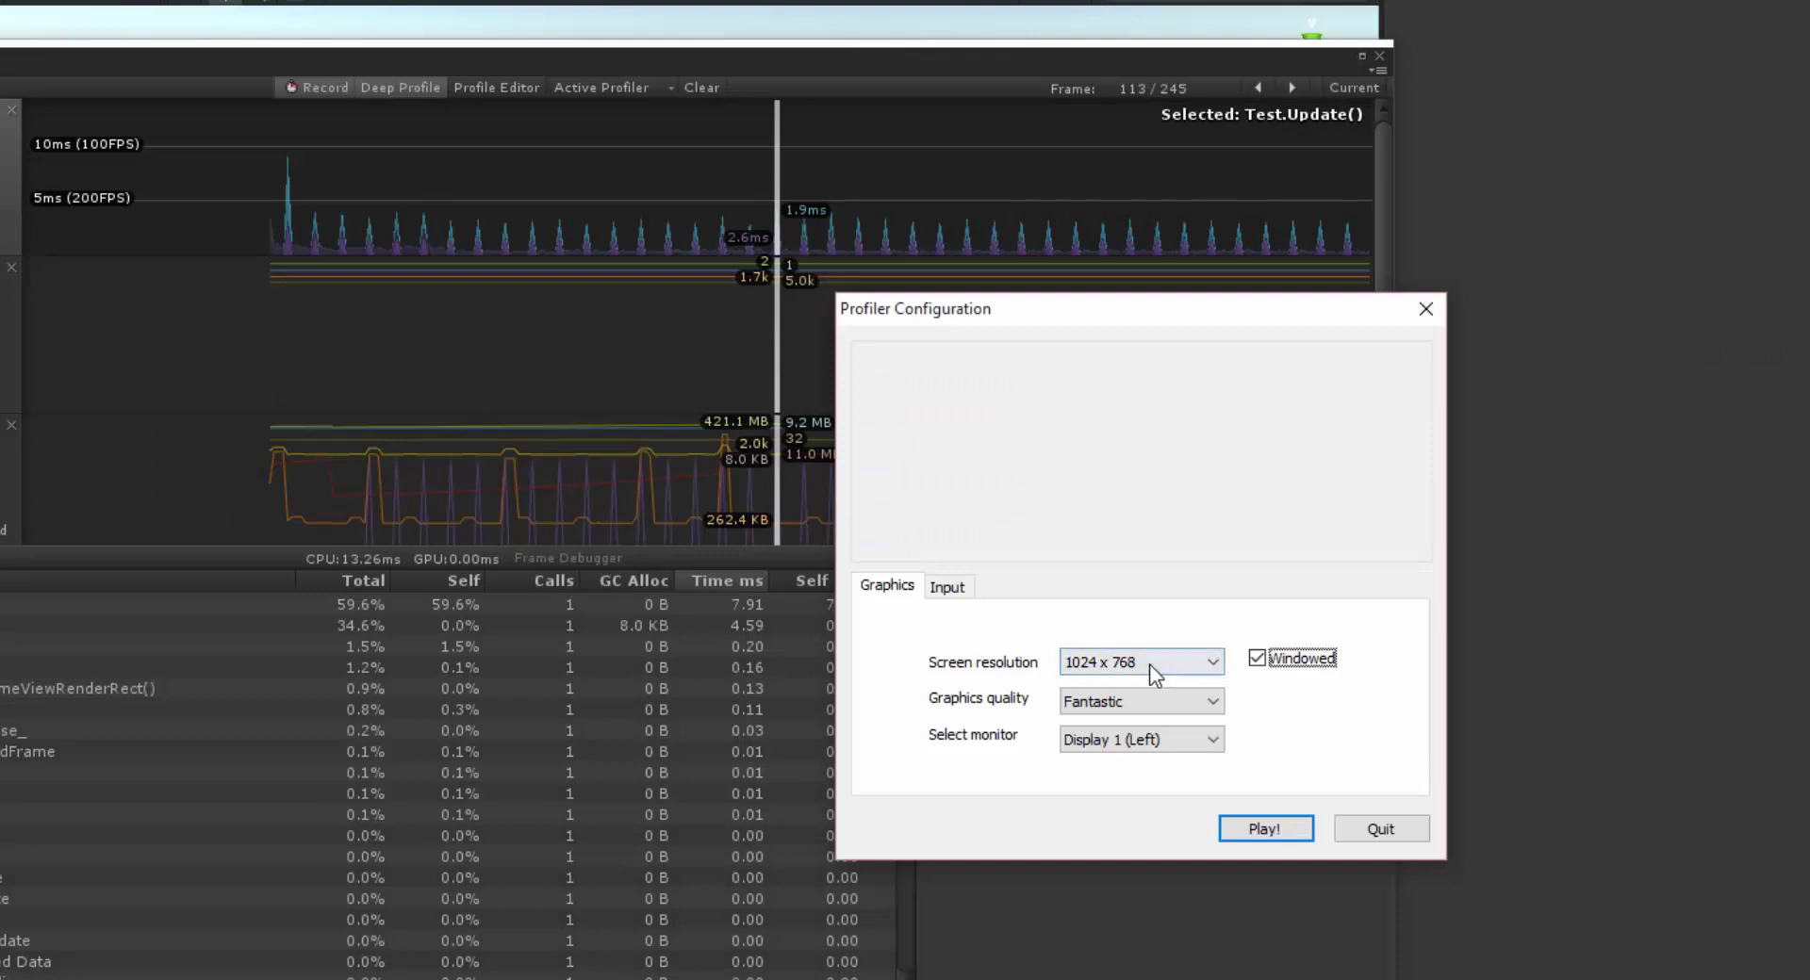
Launch the built game at 640 x 480 screen resolution
click(1150, 664)
click(1141, 686)
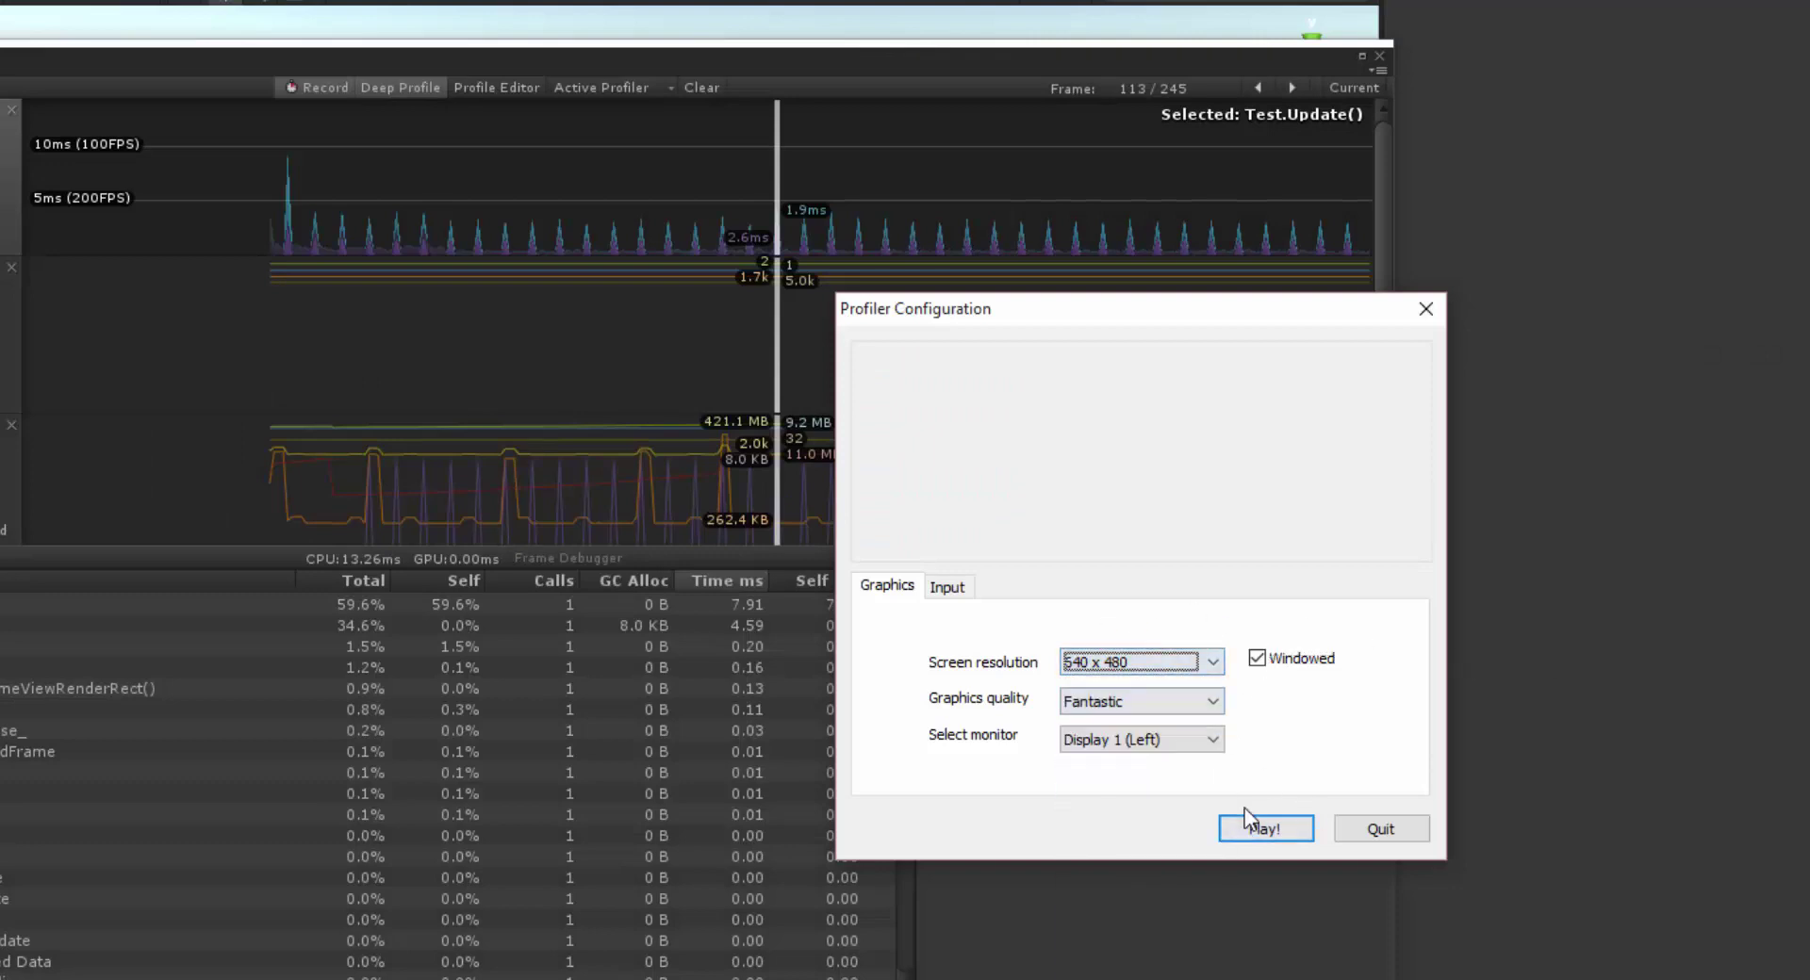
click(1261, 829)
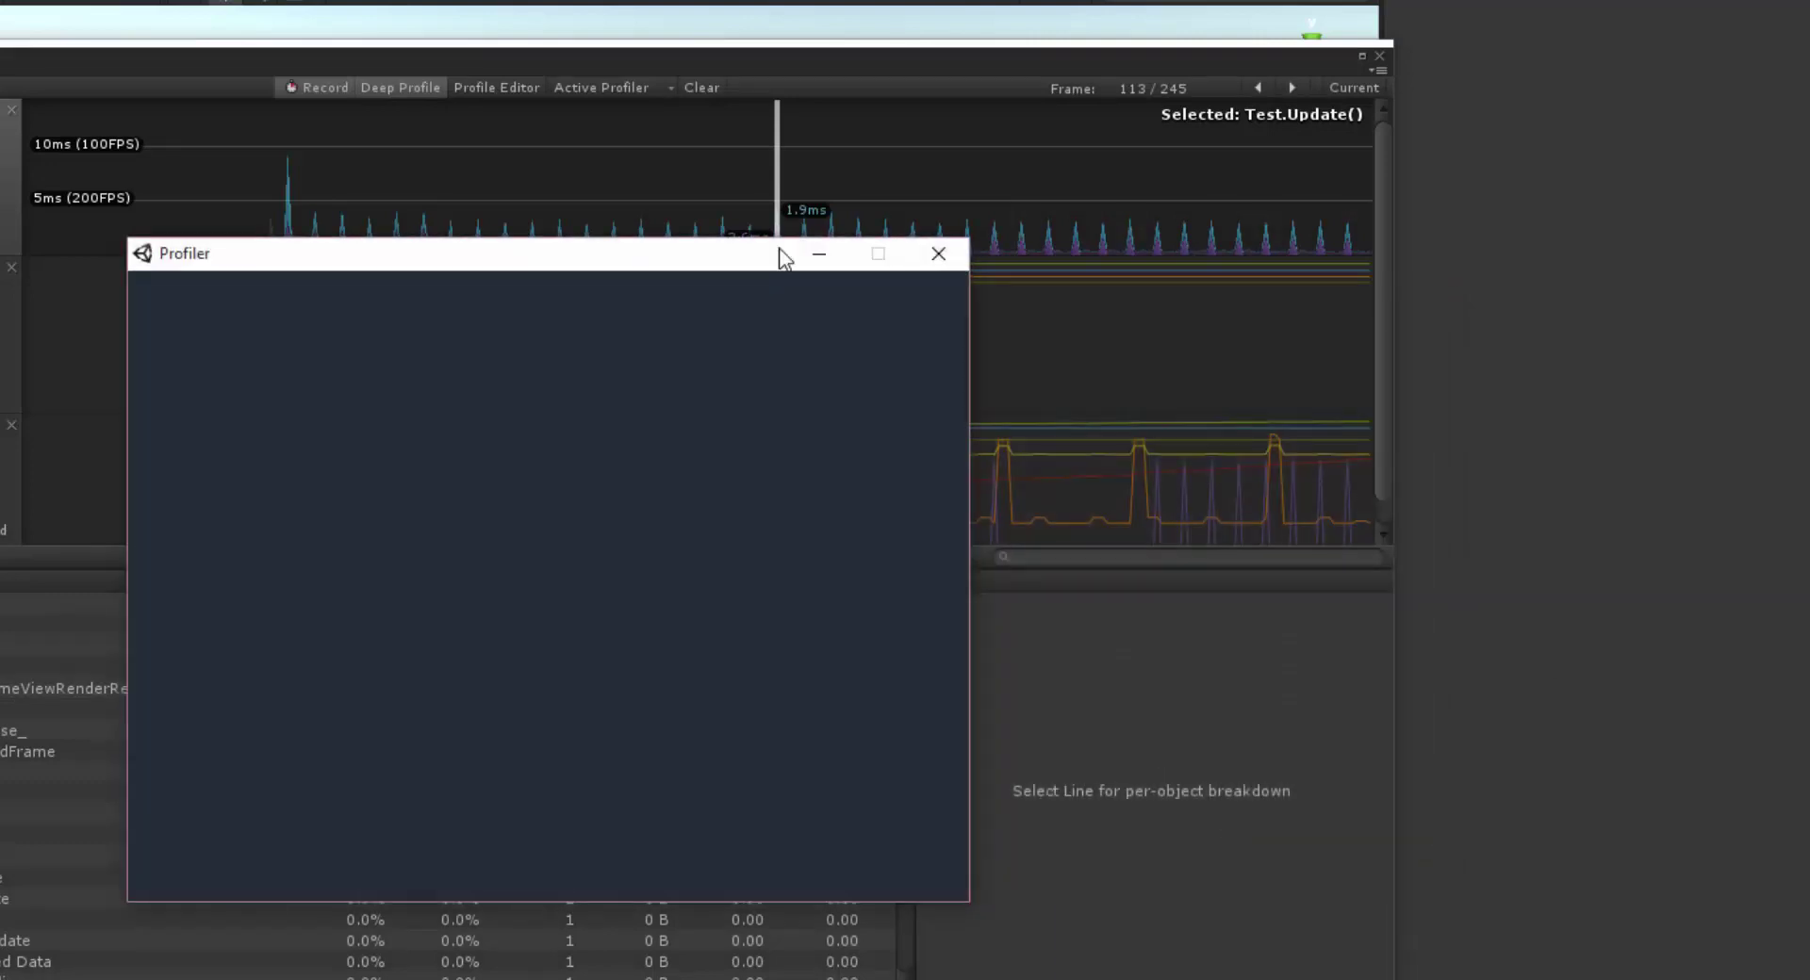
Move the game window aside and scrub the editor Profiler through the build's frames
drag(494, 266, 1184, 386)
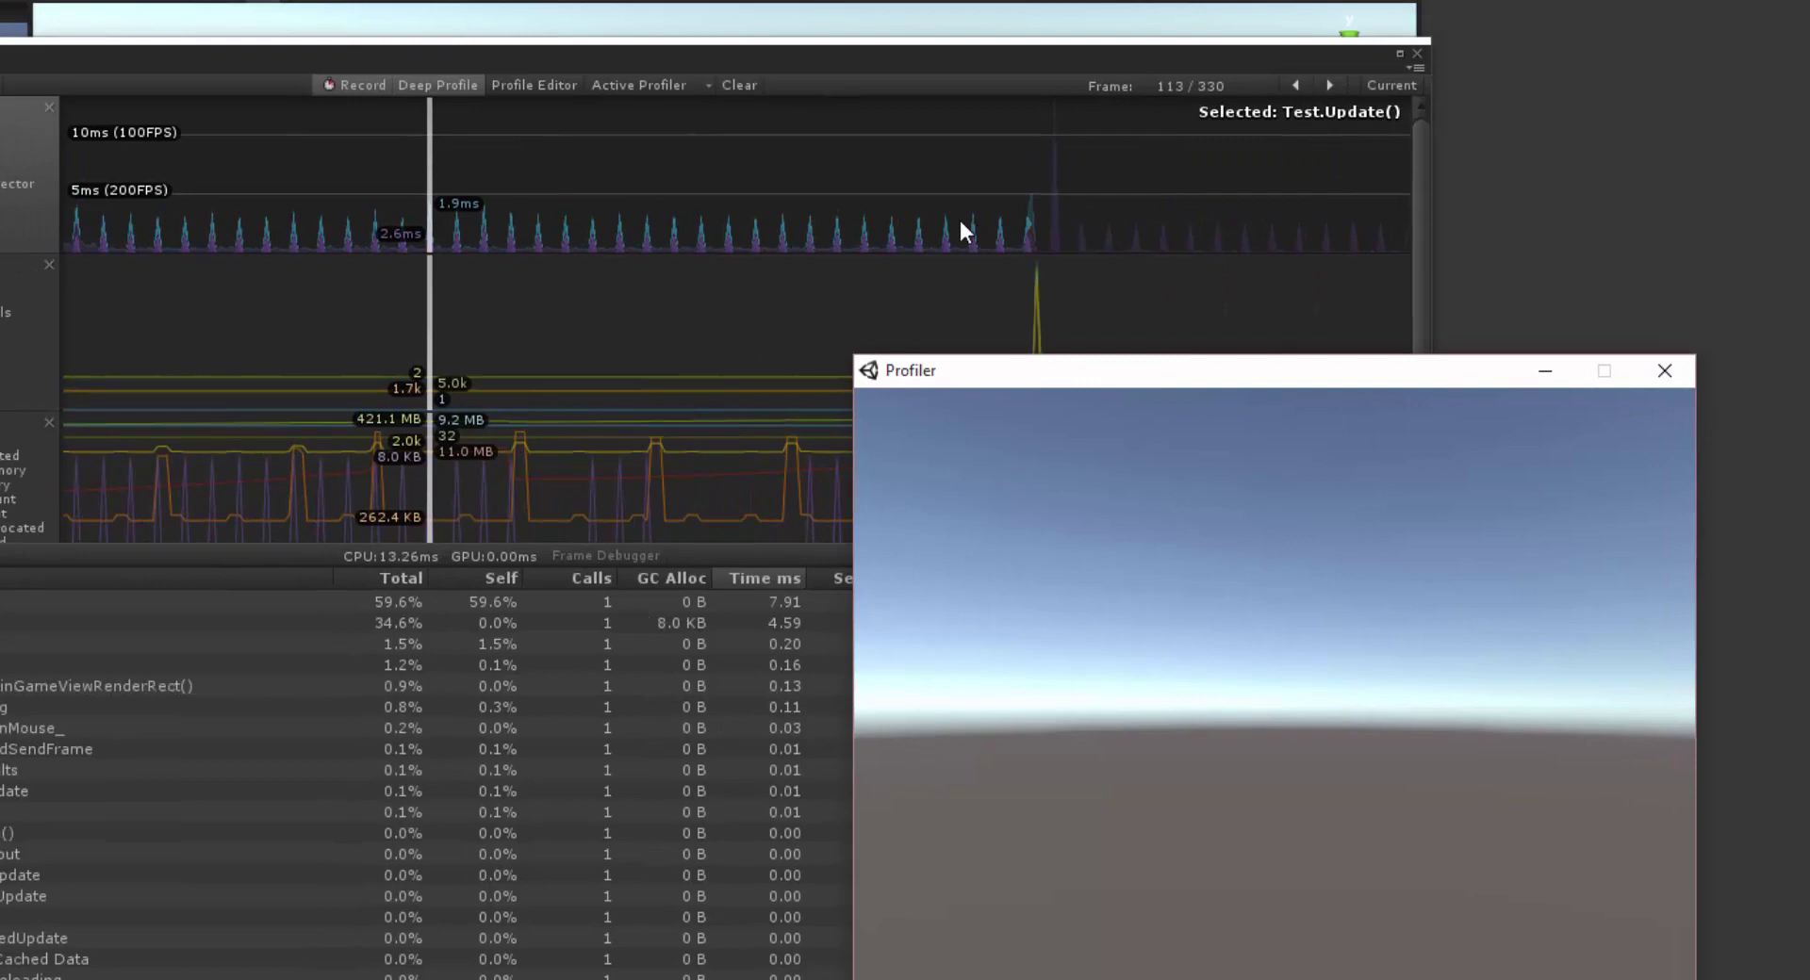
click(649, 238)
drag(933, 234, 1132, 185)
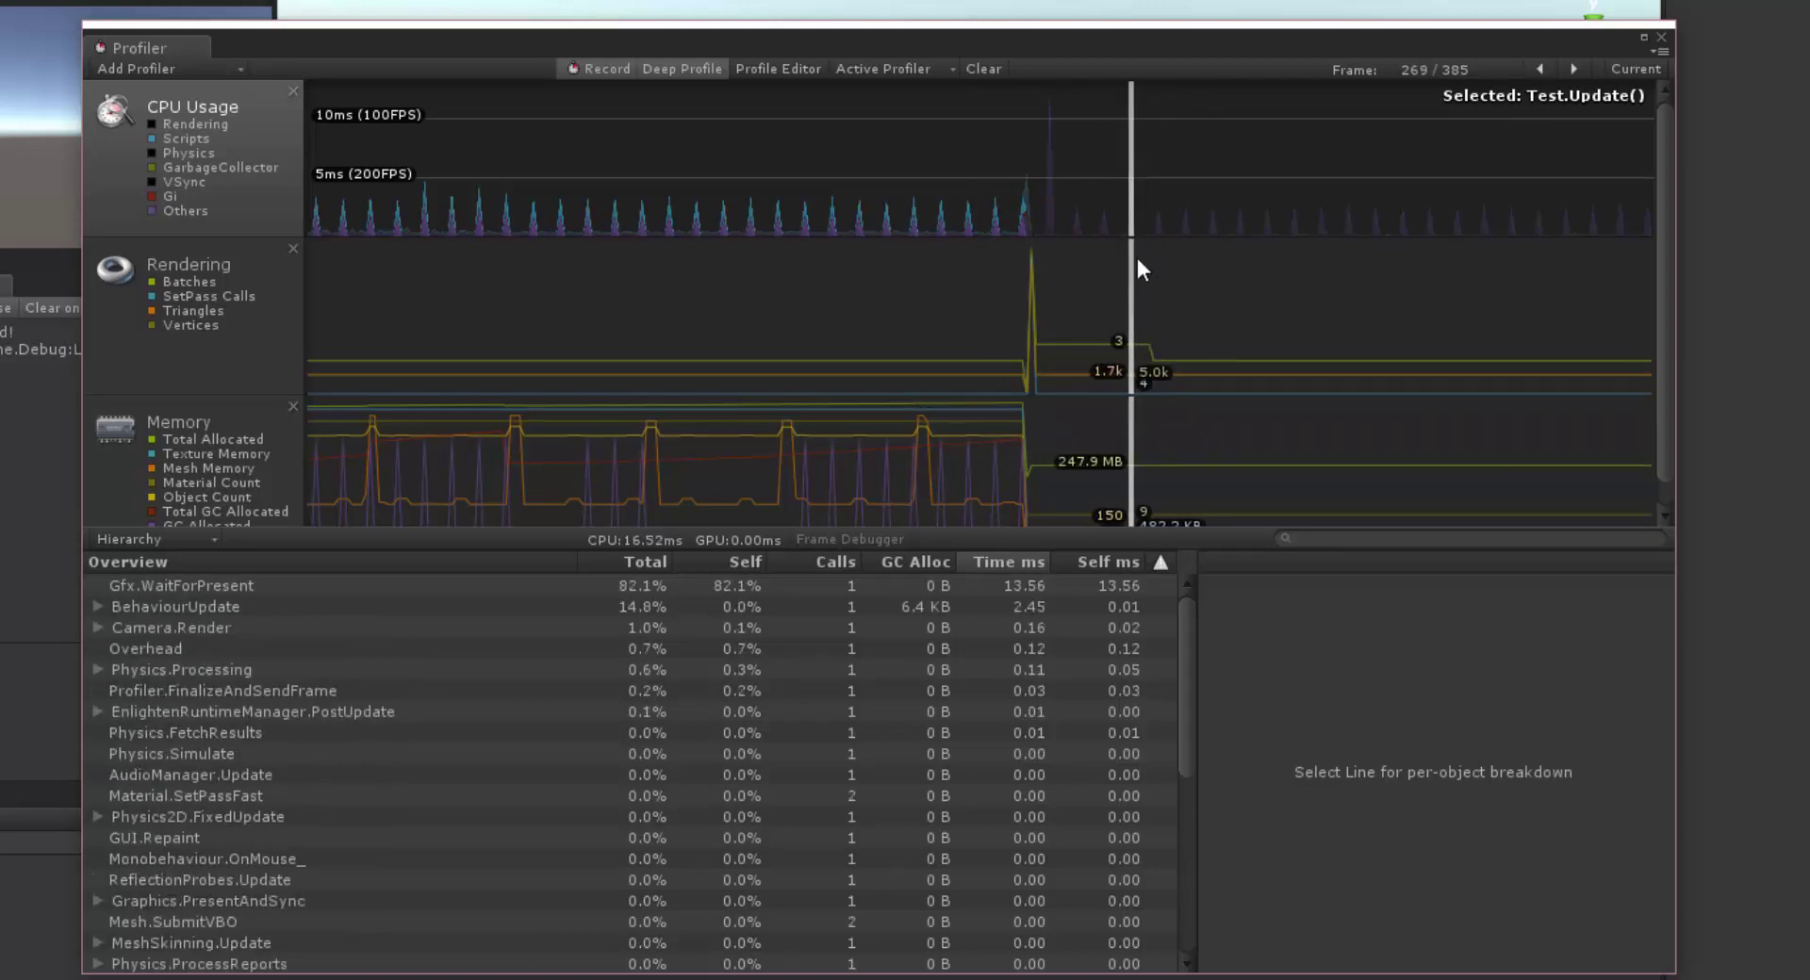
Inspect LogStringToConsole under BehaviourUpdate, then Test.Update() in editor frame 221
click(96, 609)
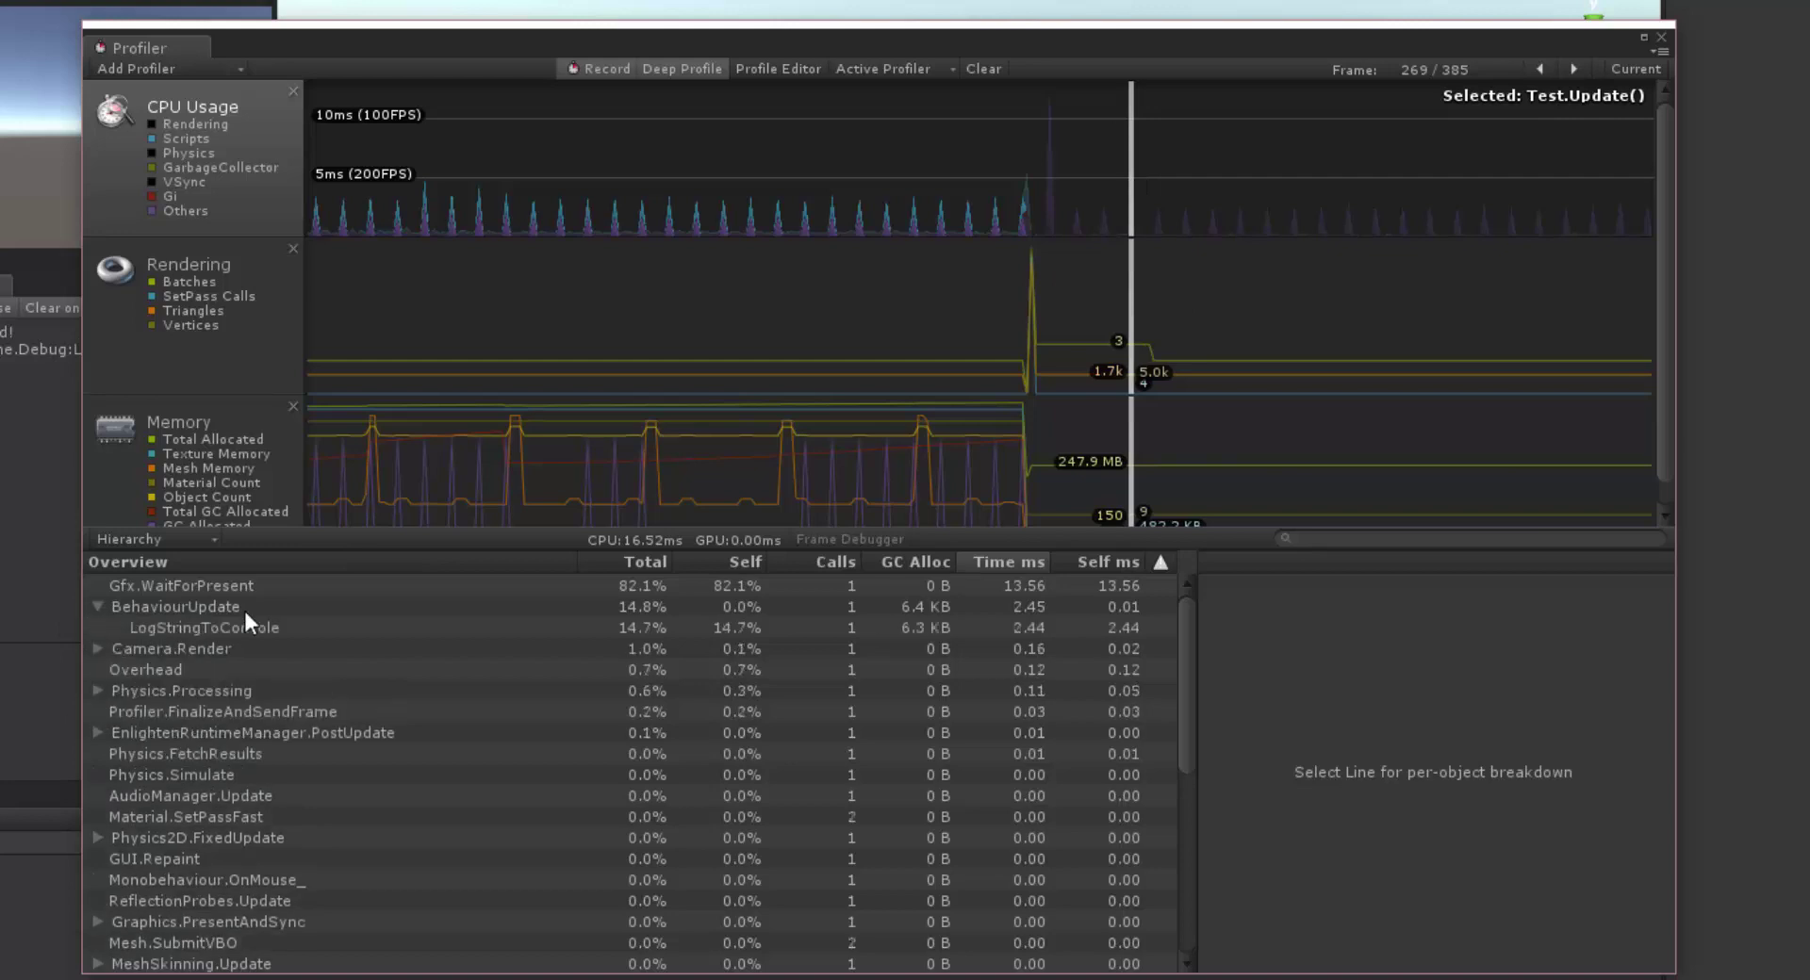
click(226, 628)
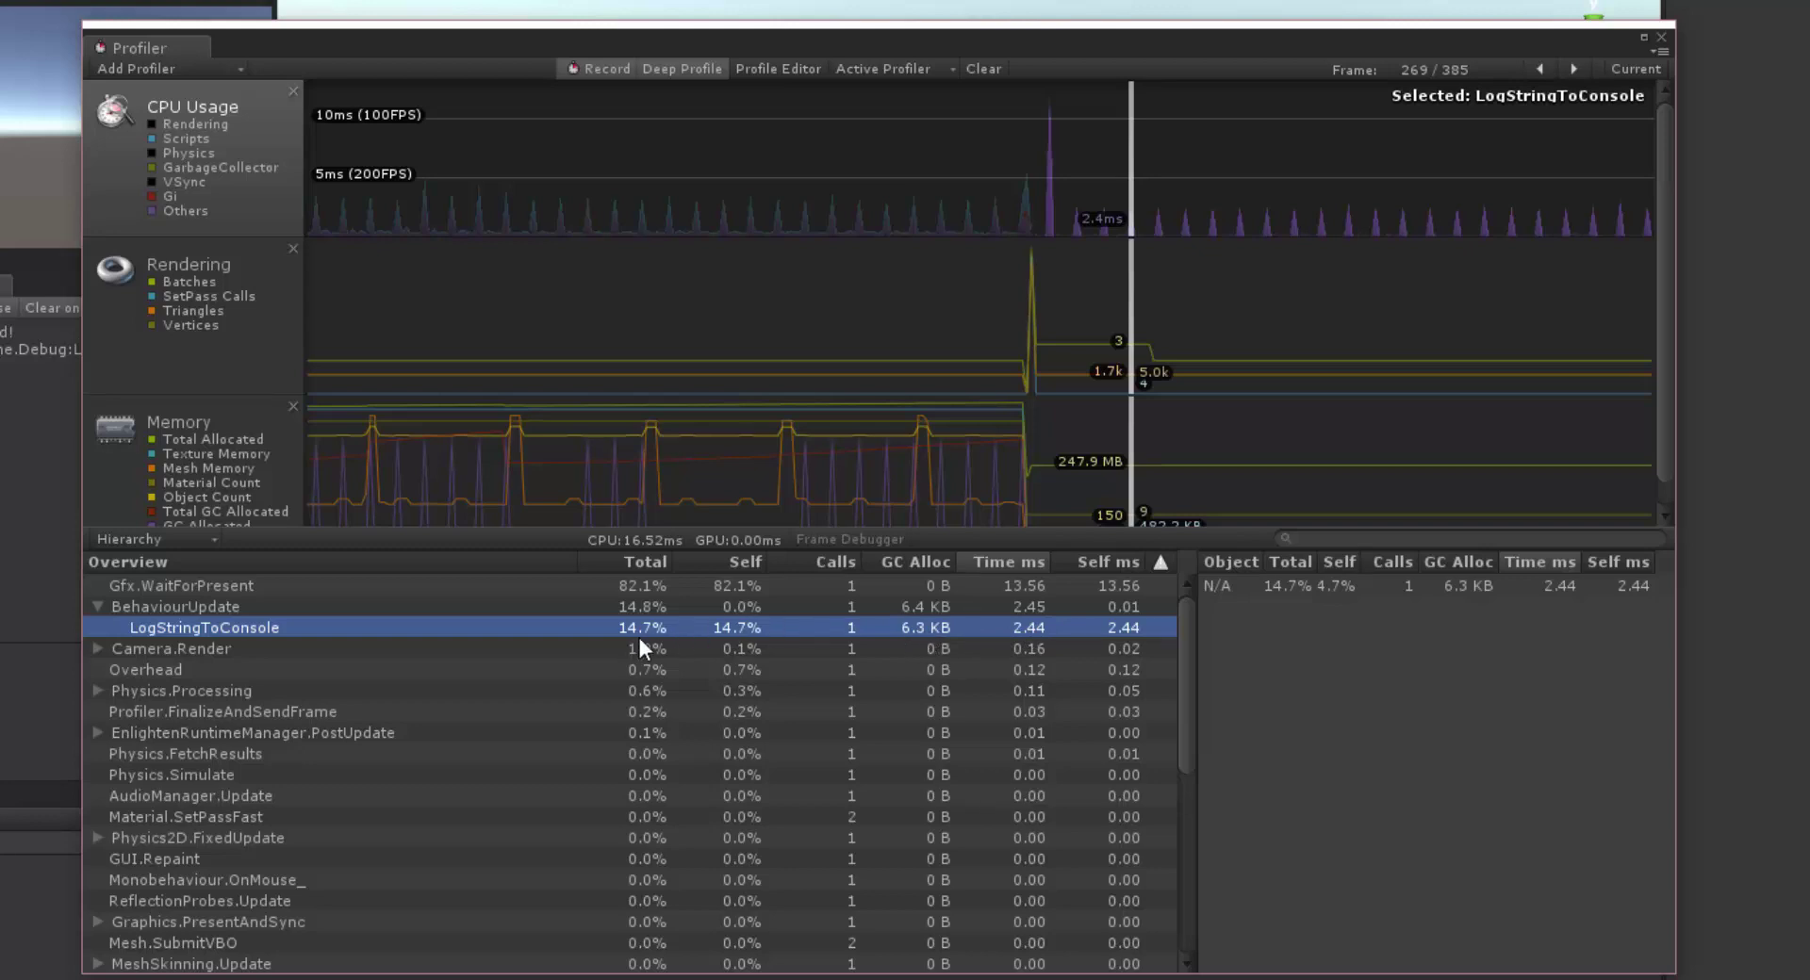
click(912, 202)
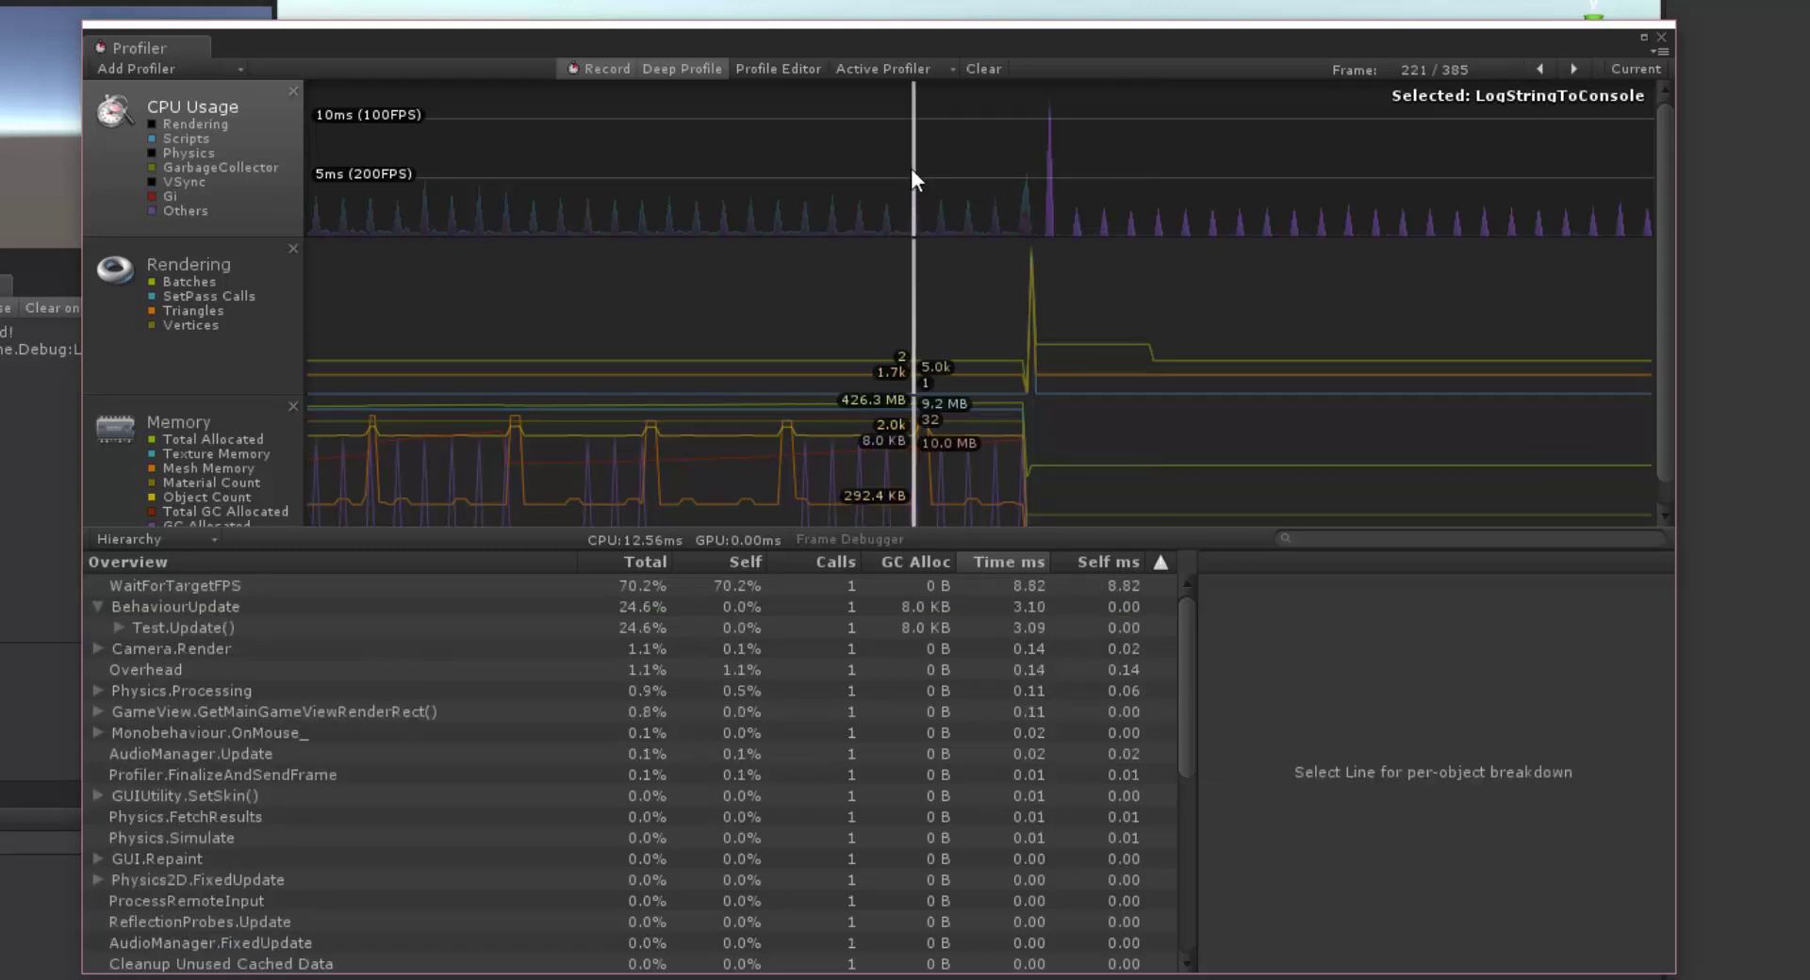
click(208, 627)
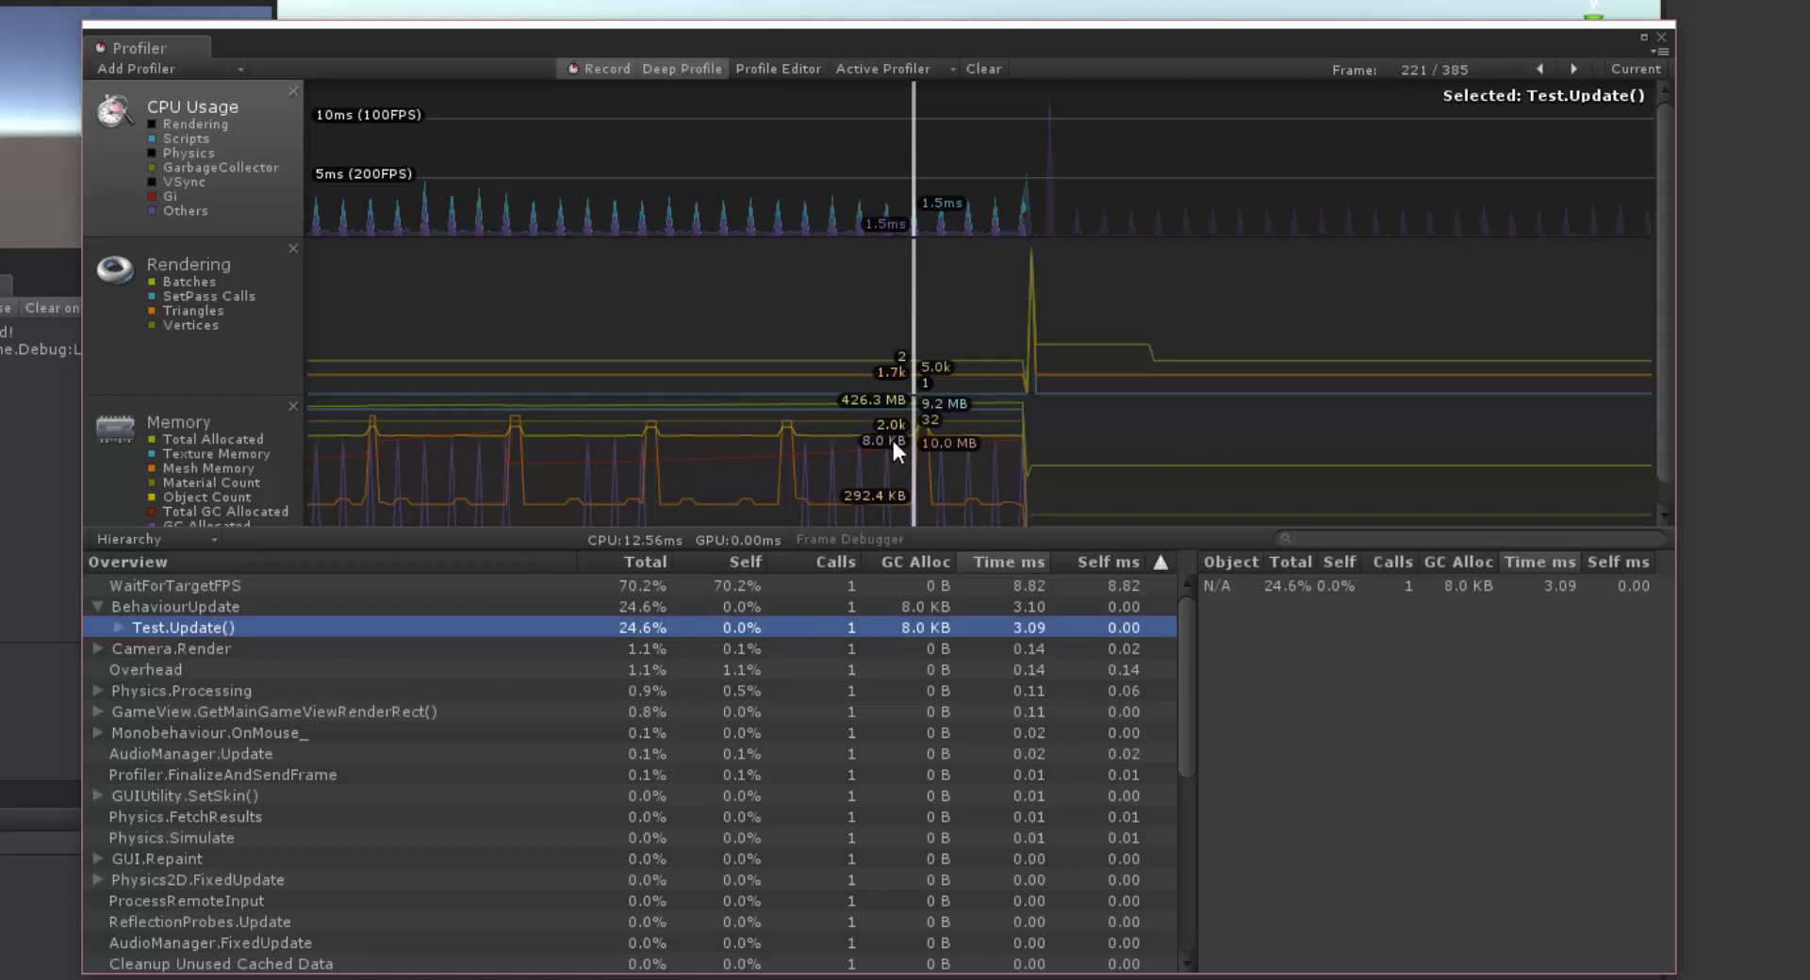
Check editor frames 209 and 197, then reselect LogStringToConsole in build frame 269
click(860, 204)
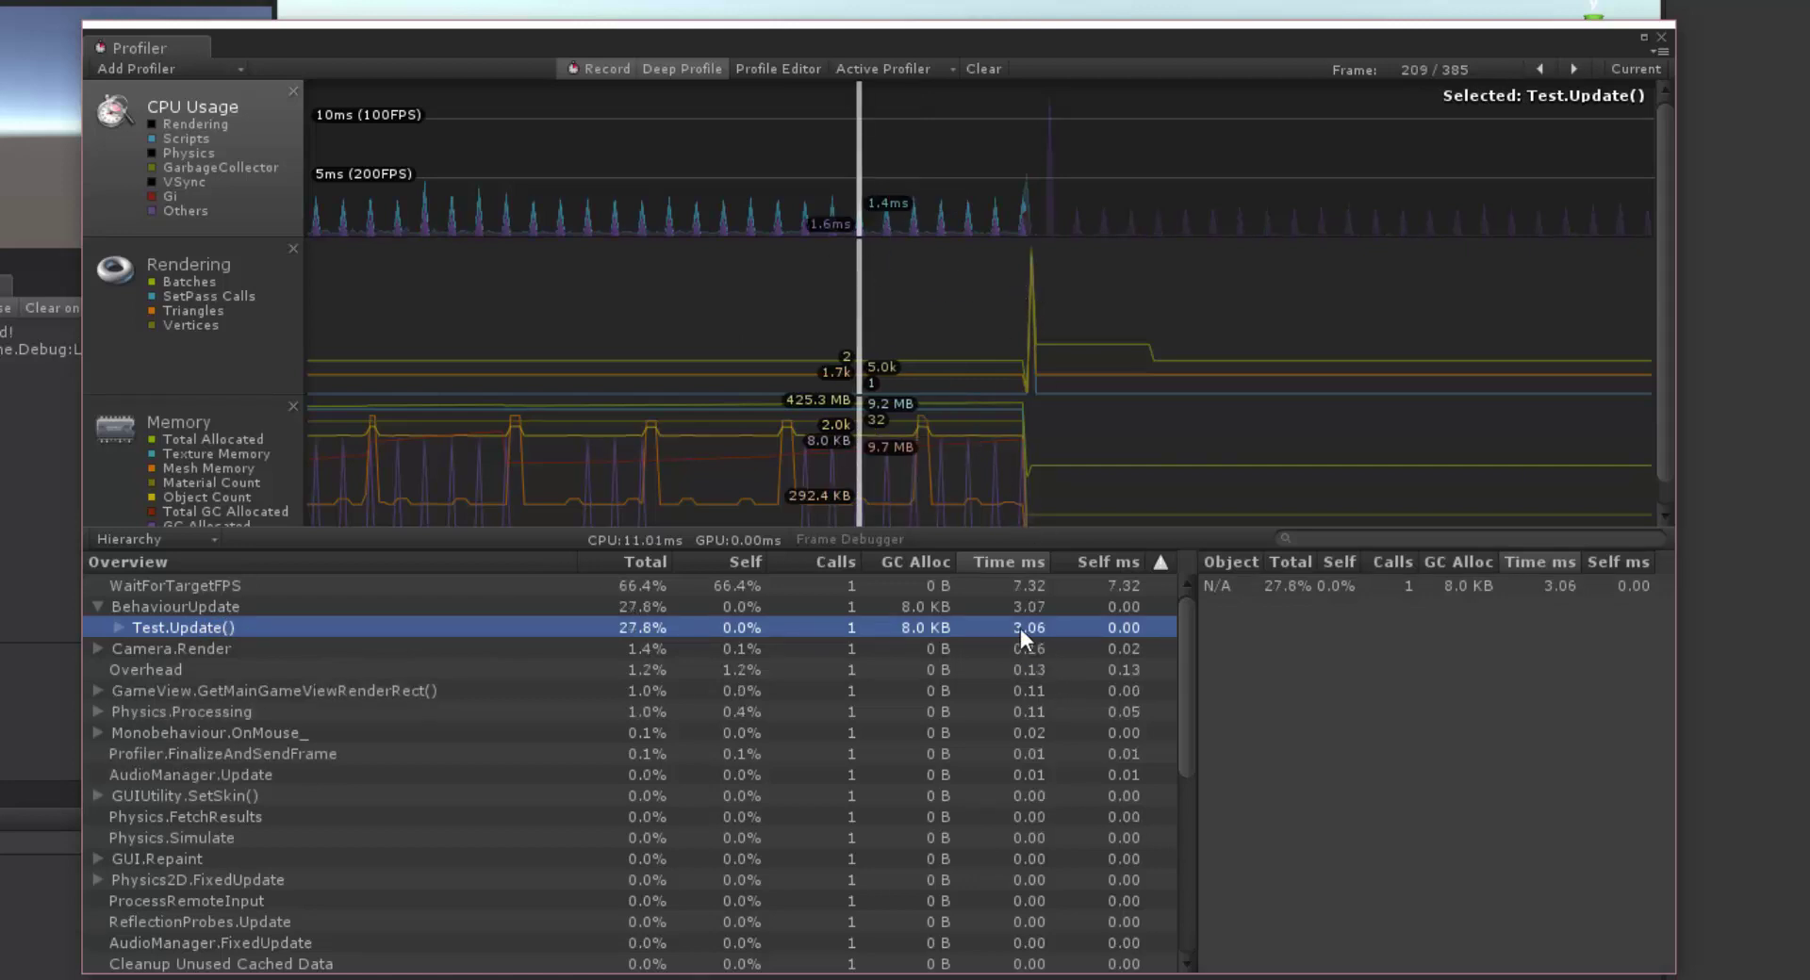
click(805, 215)
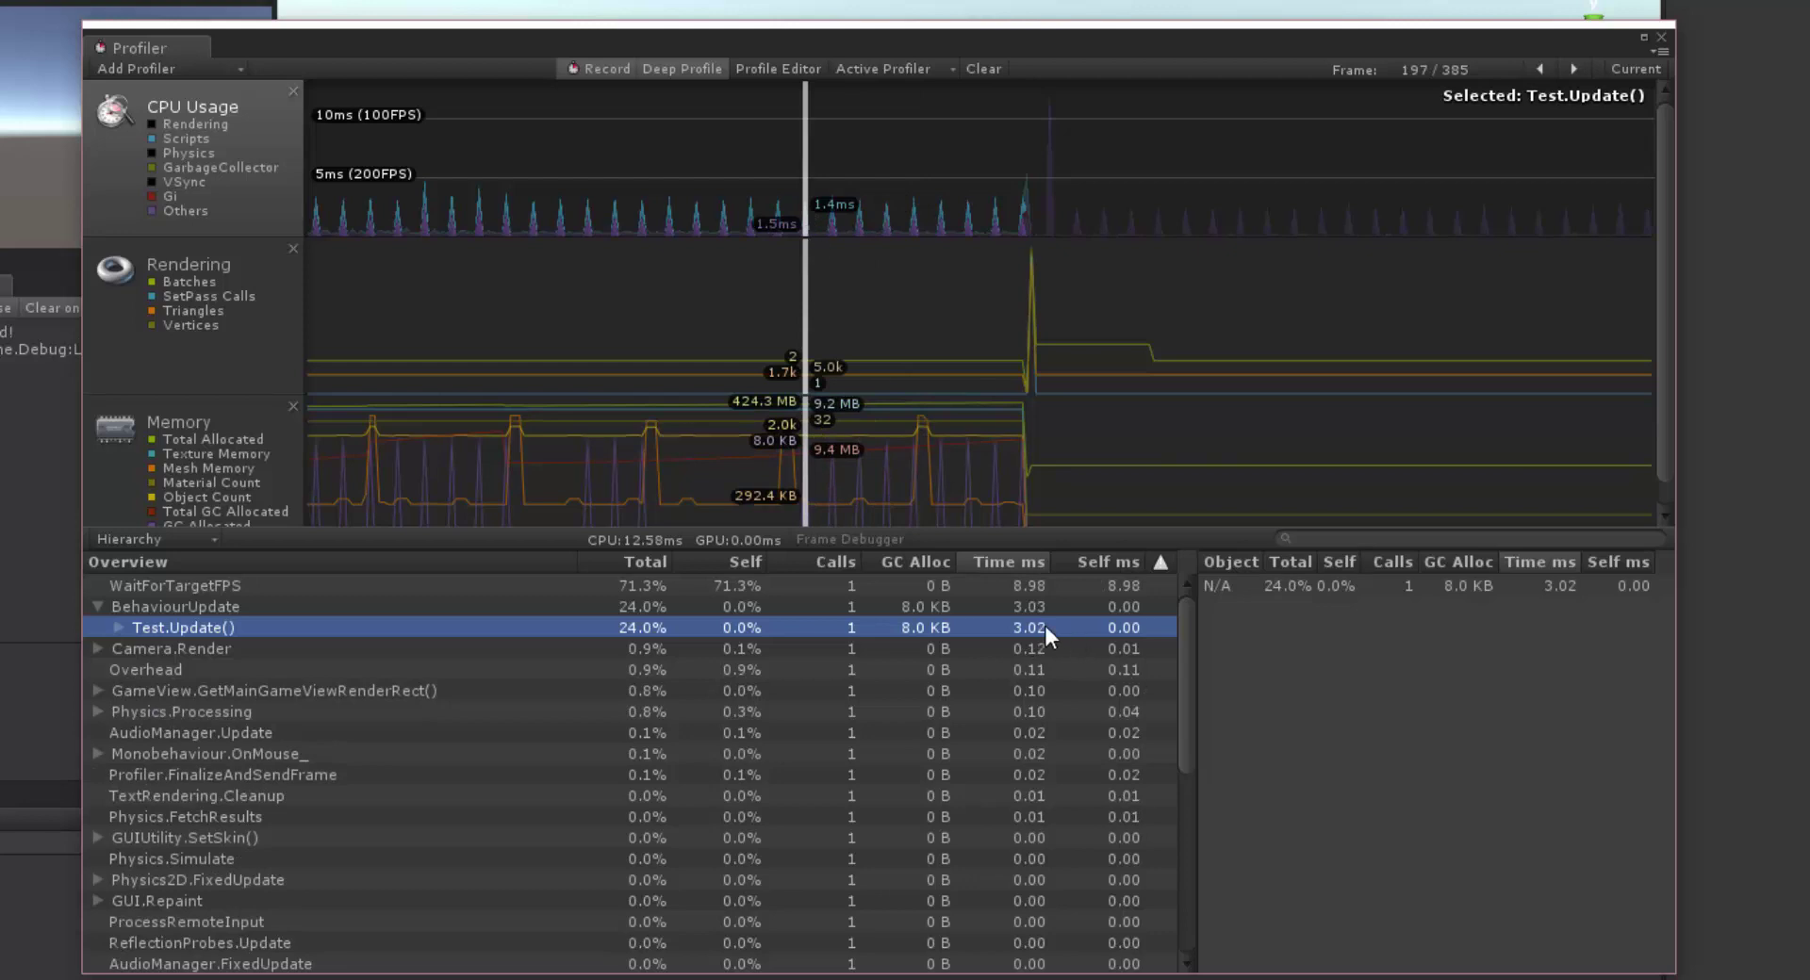
click(1132, 222)
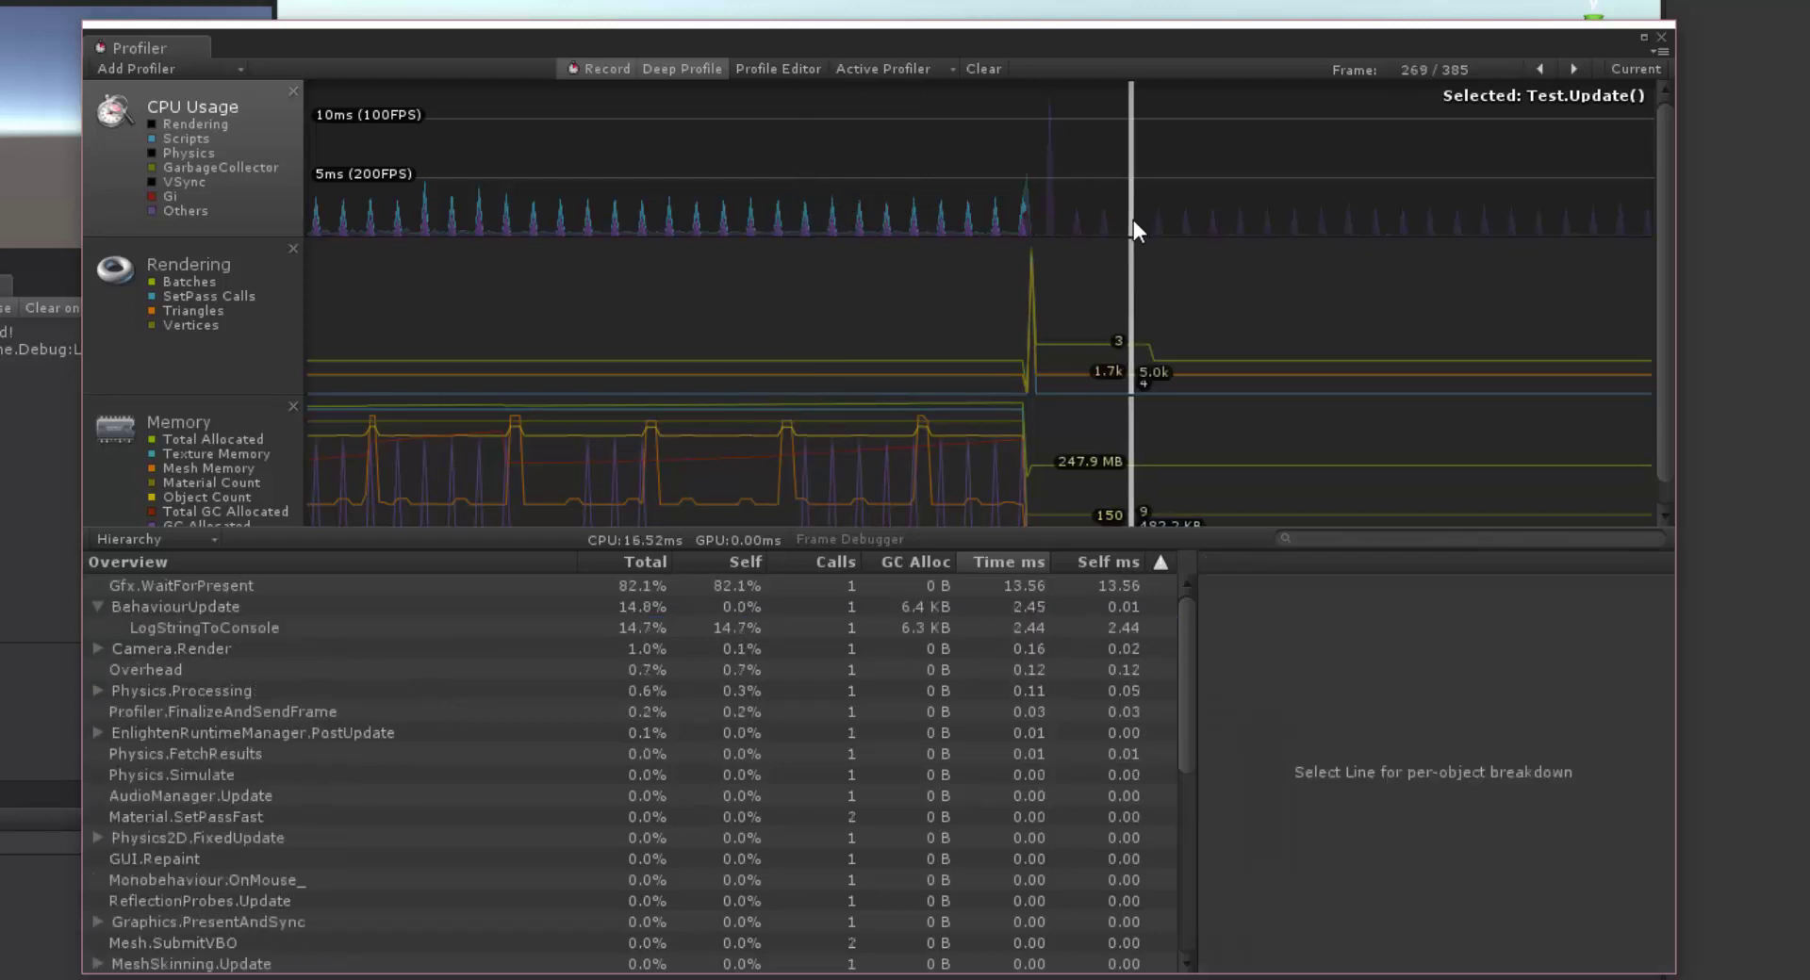
click(441, 629)
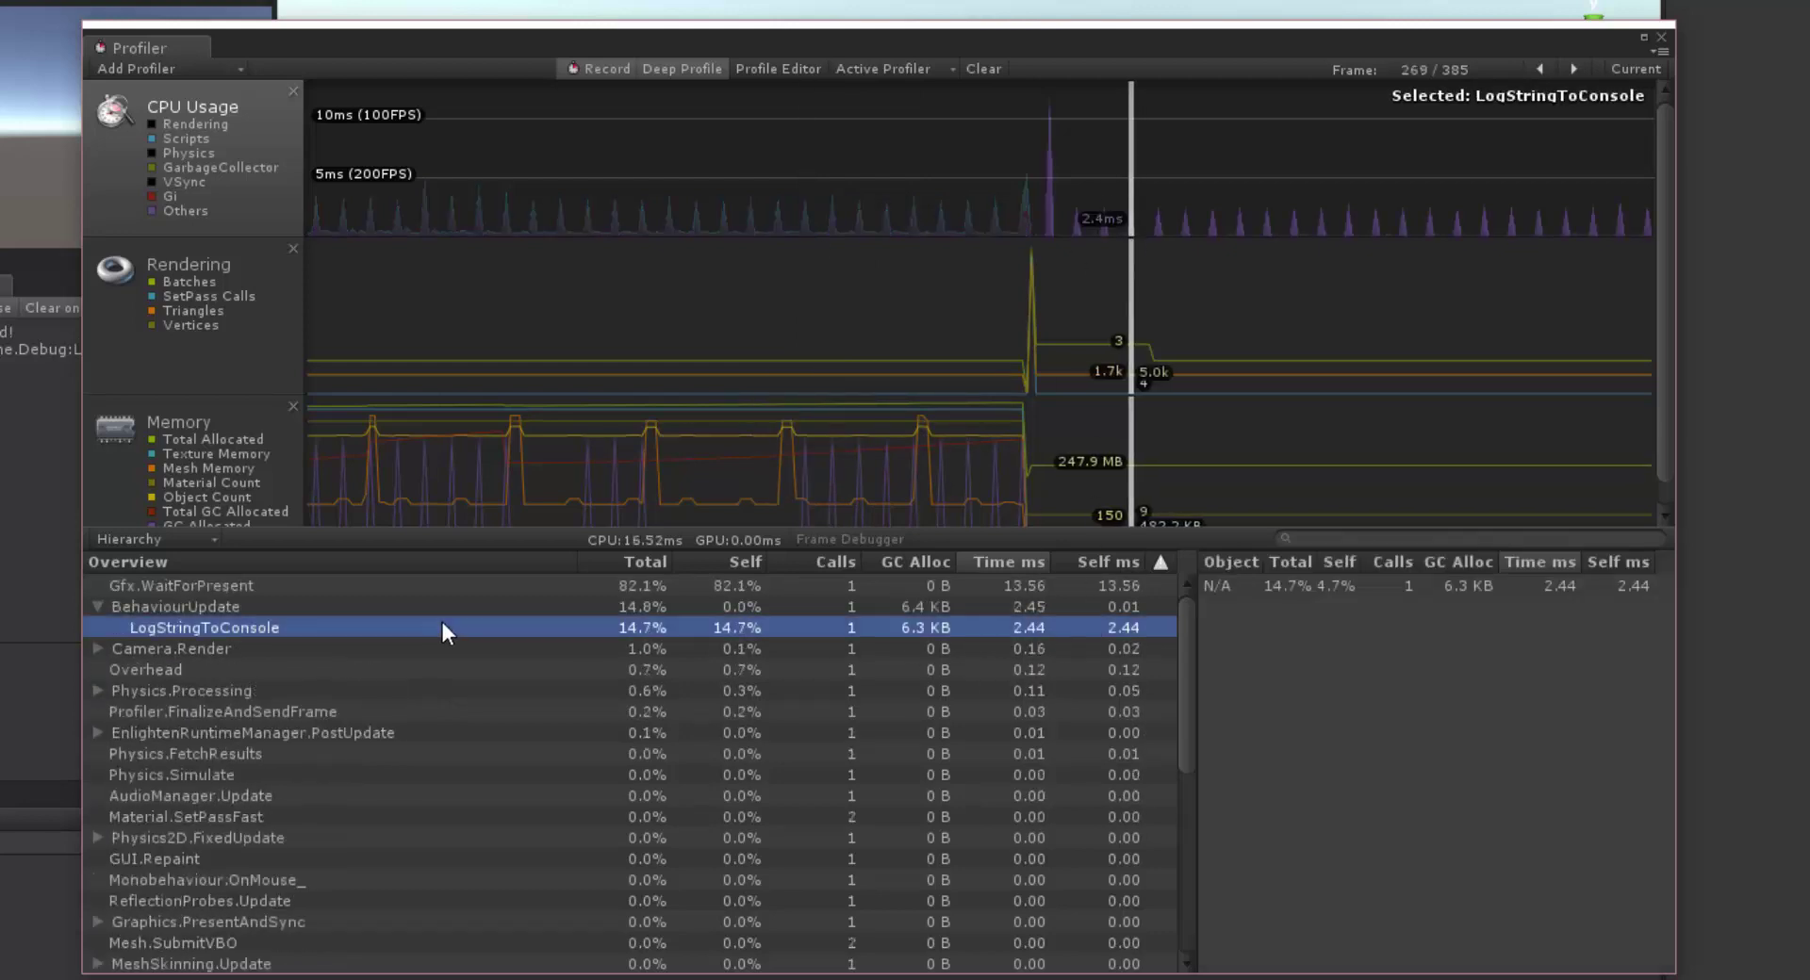
View build frame 281, then move back to frame 257 (LogStringToConsole 15.9%, 6.3 KB)
click(1186, 215)
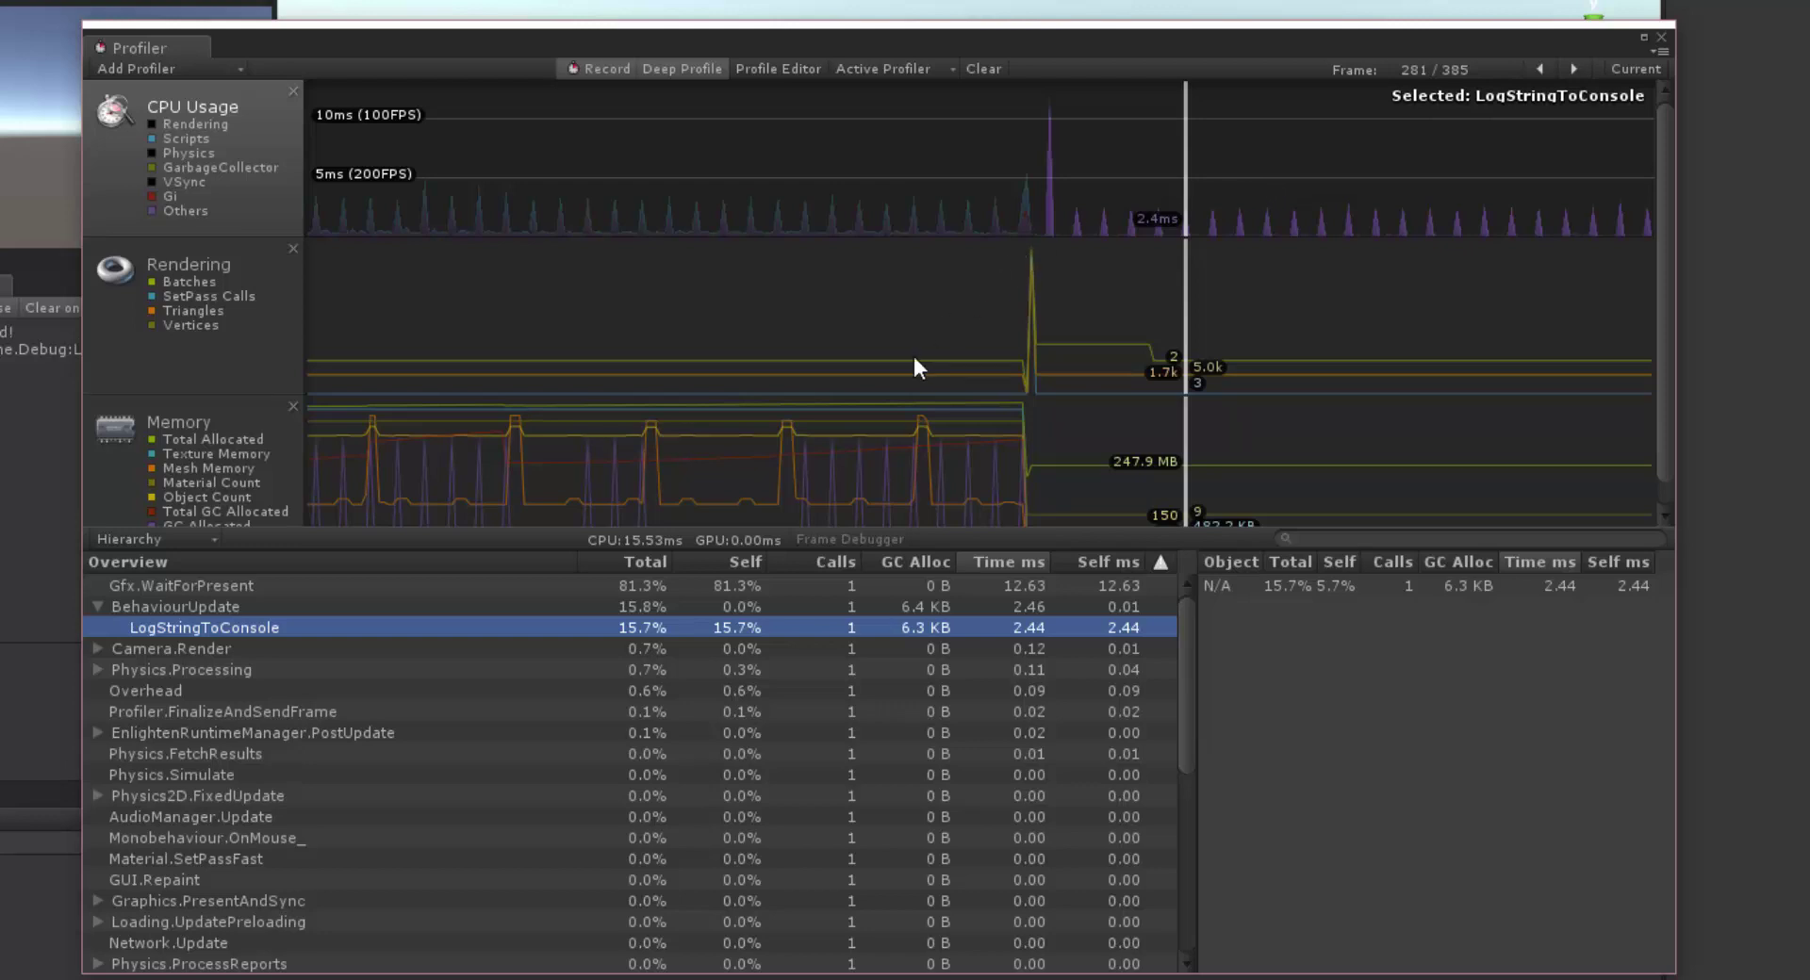
drag(1075, 206, 1077, 215)
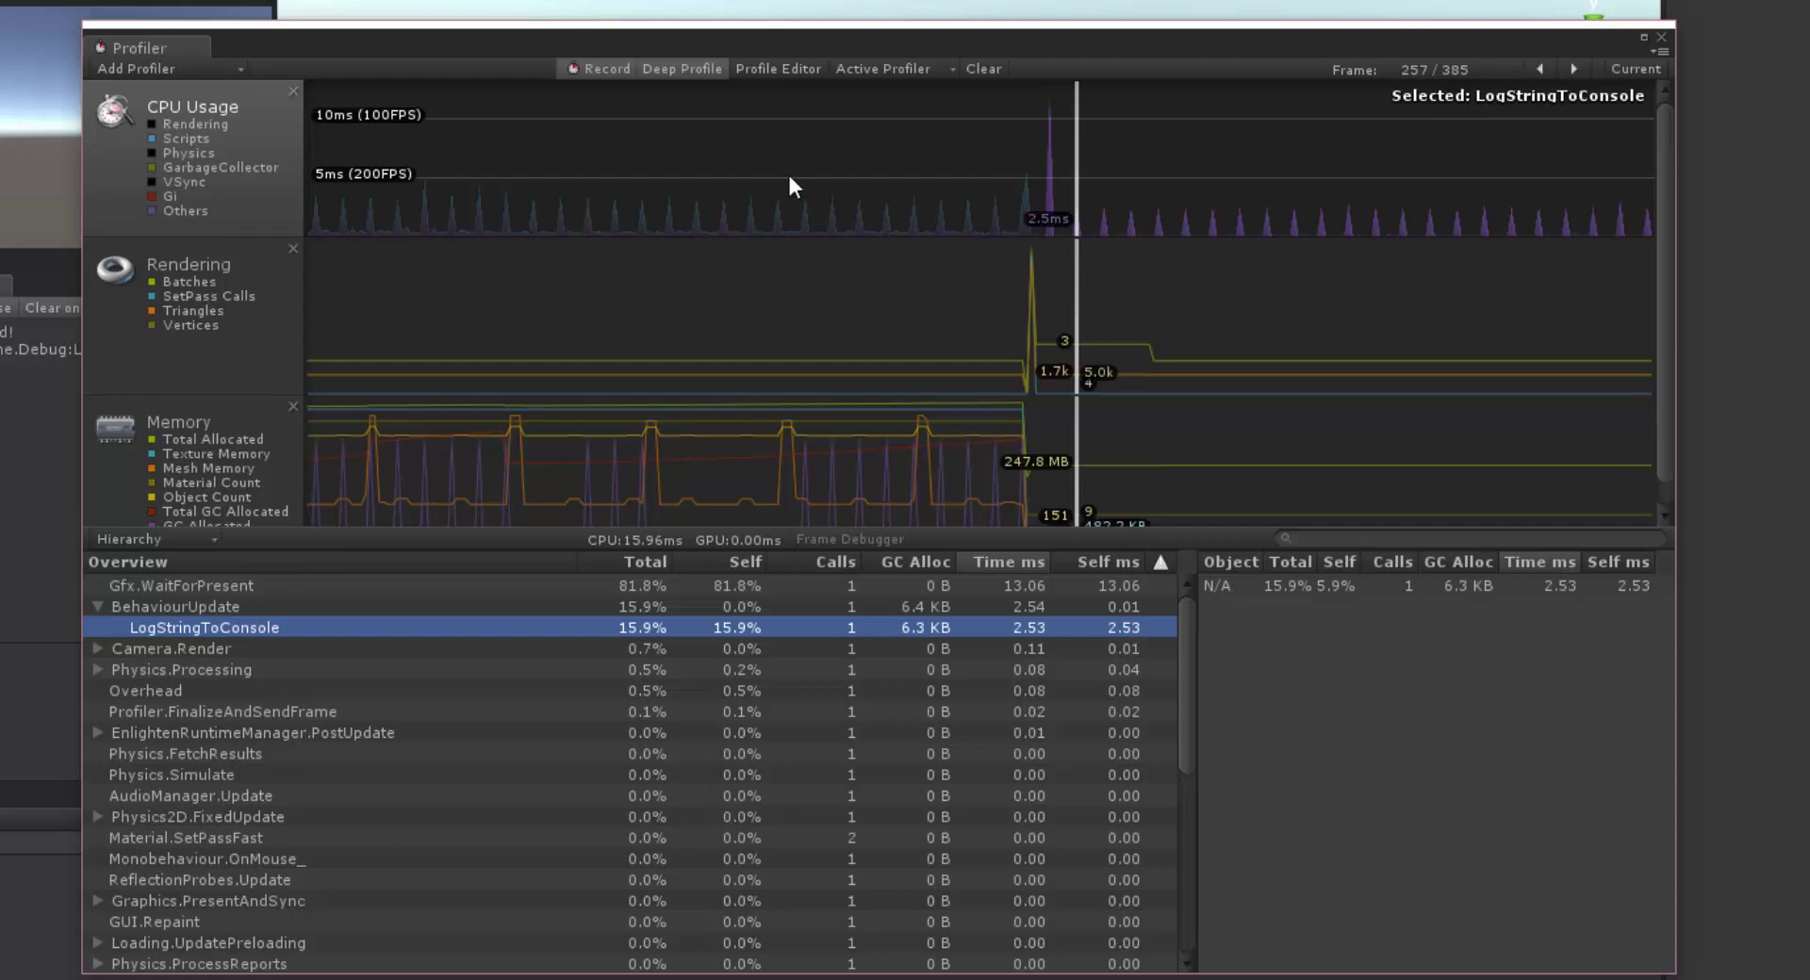
click(930, 76)
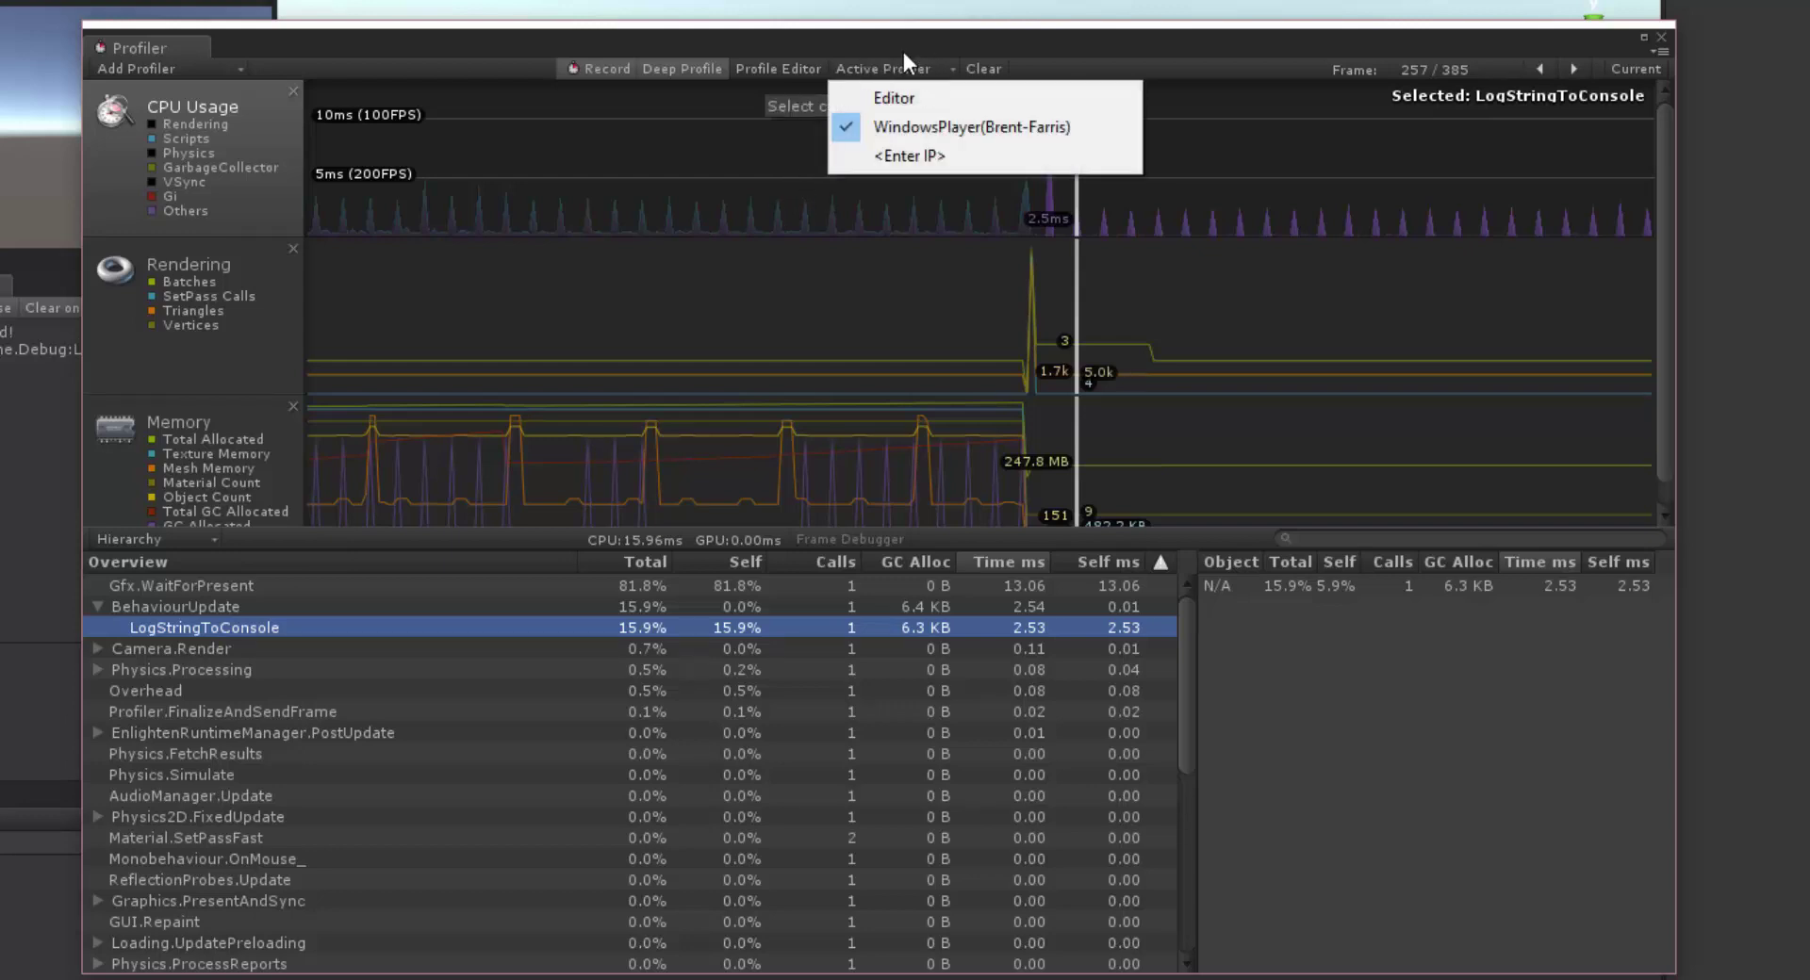
click(912, 159)
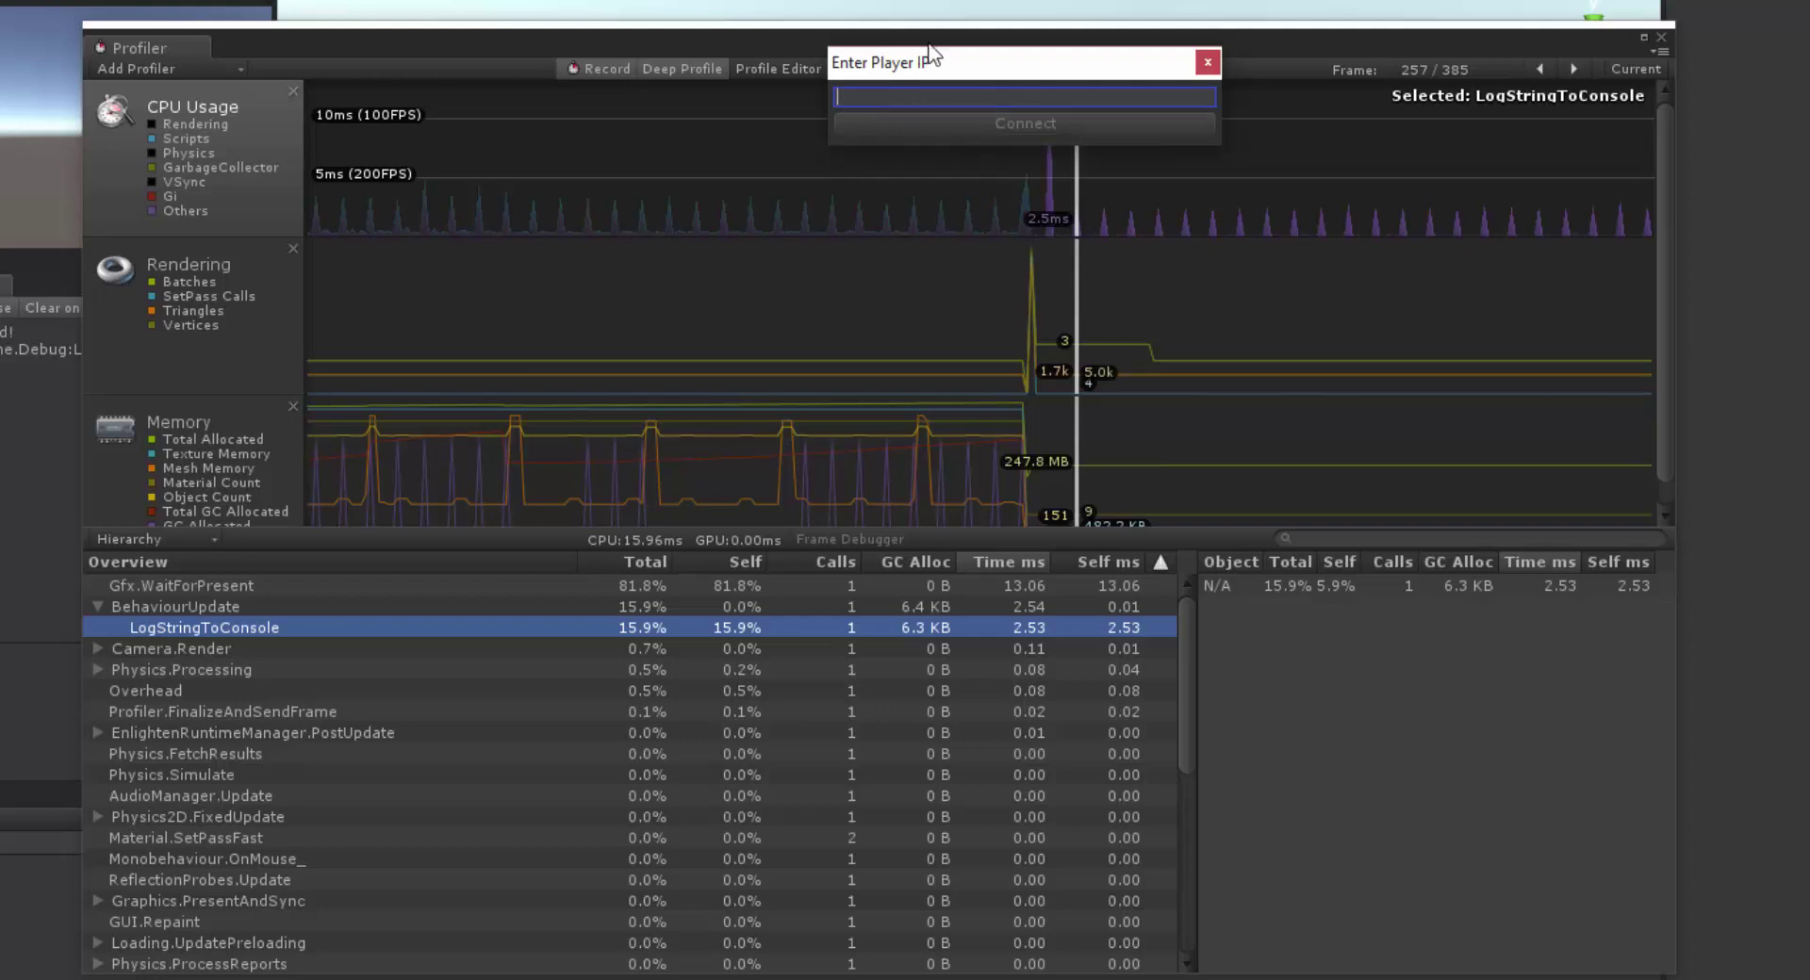
click(1207, 64)
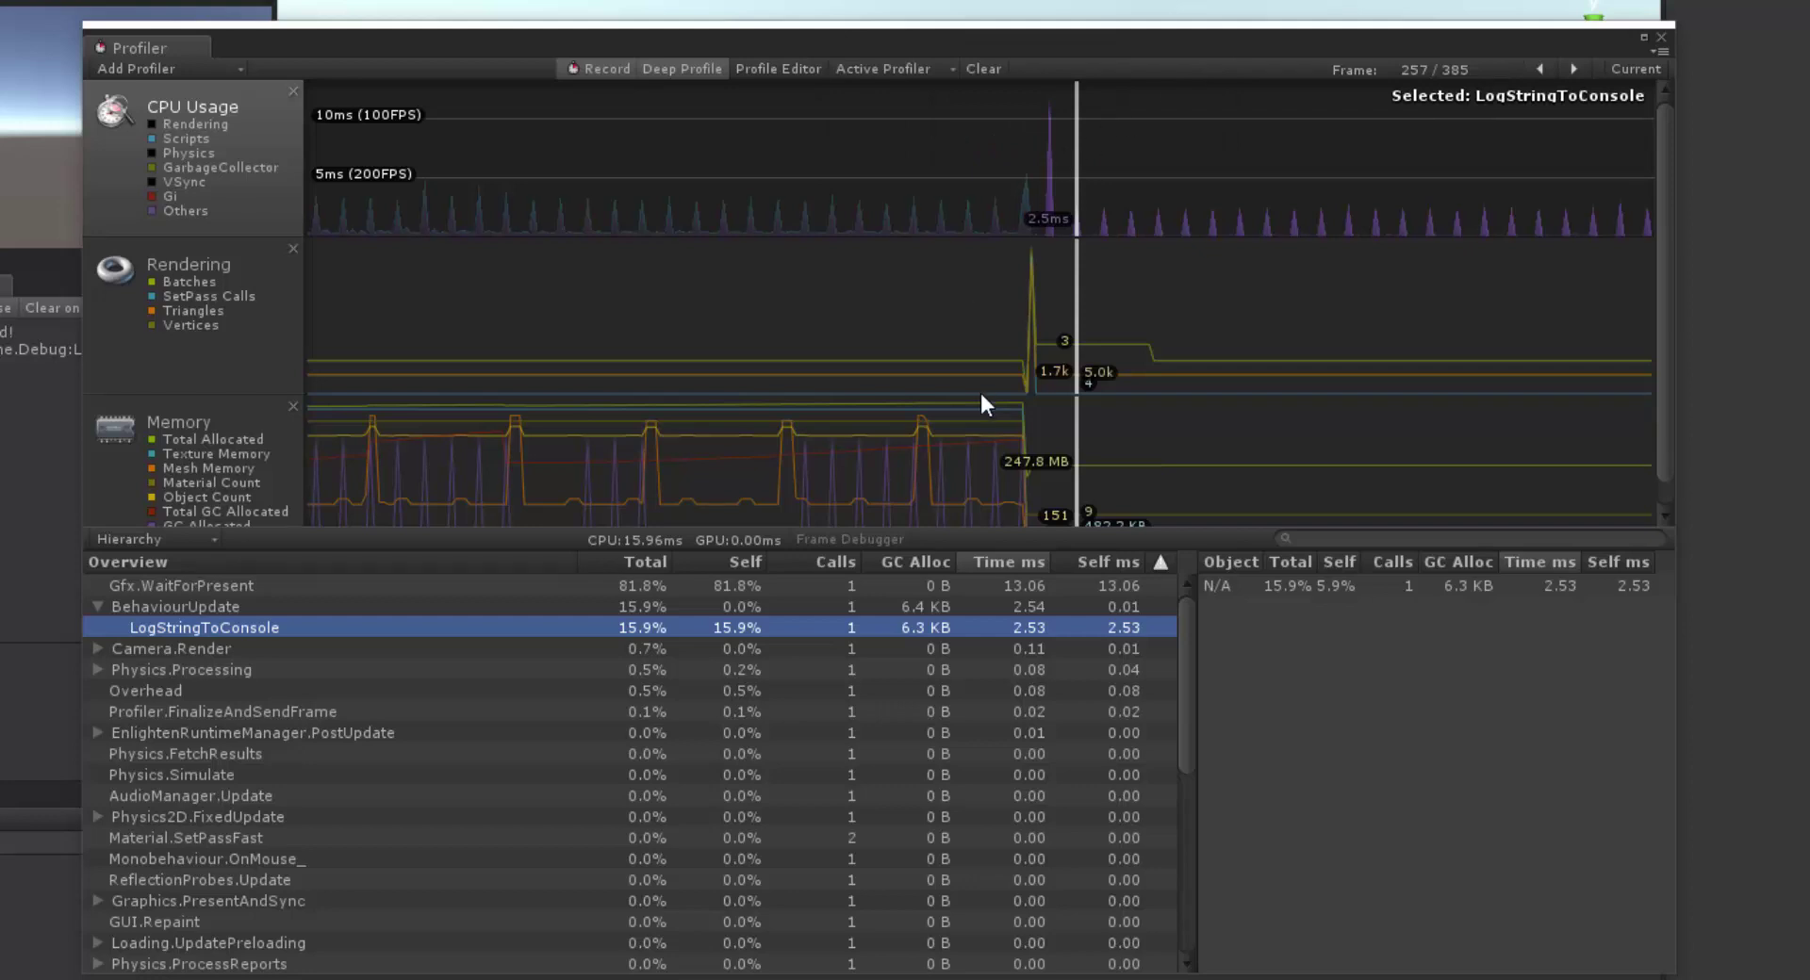
key(ctrl+shift+b)
click(663, 561)
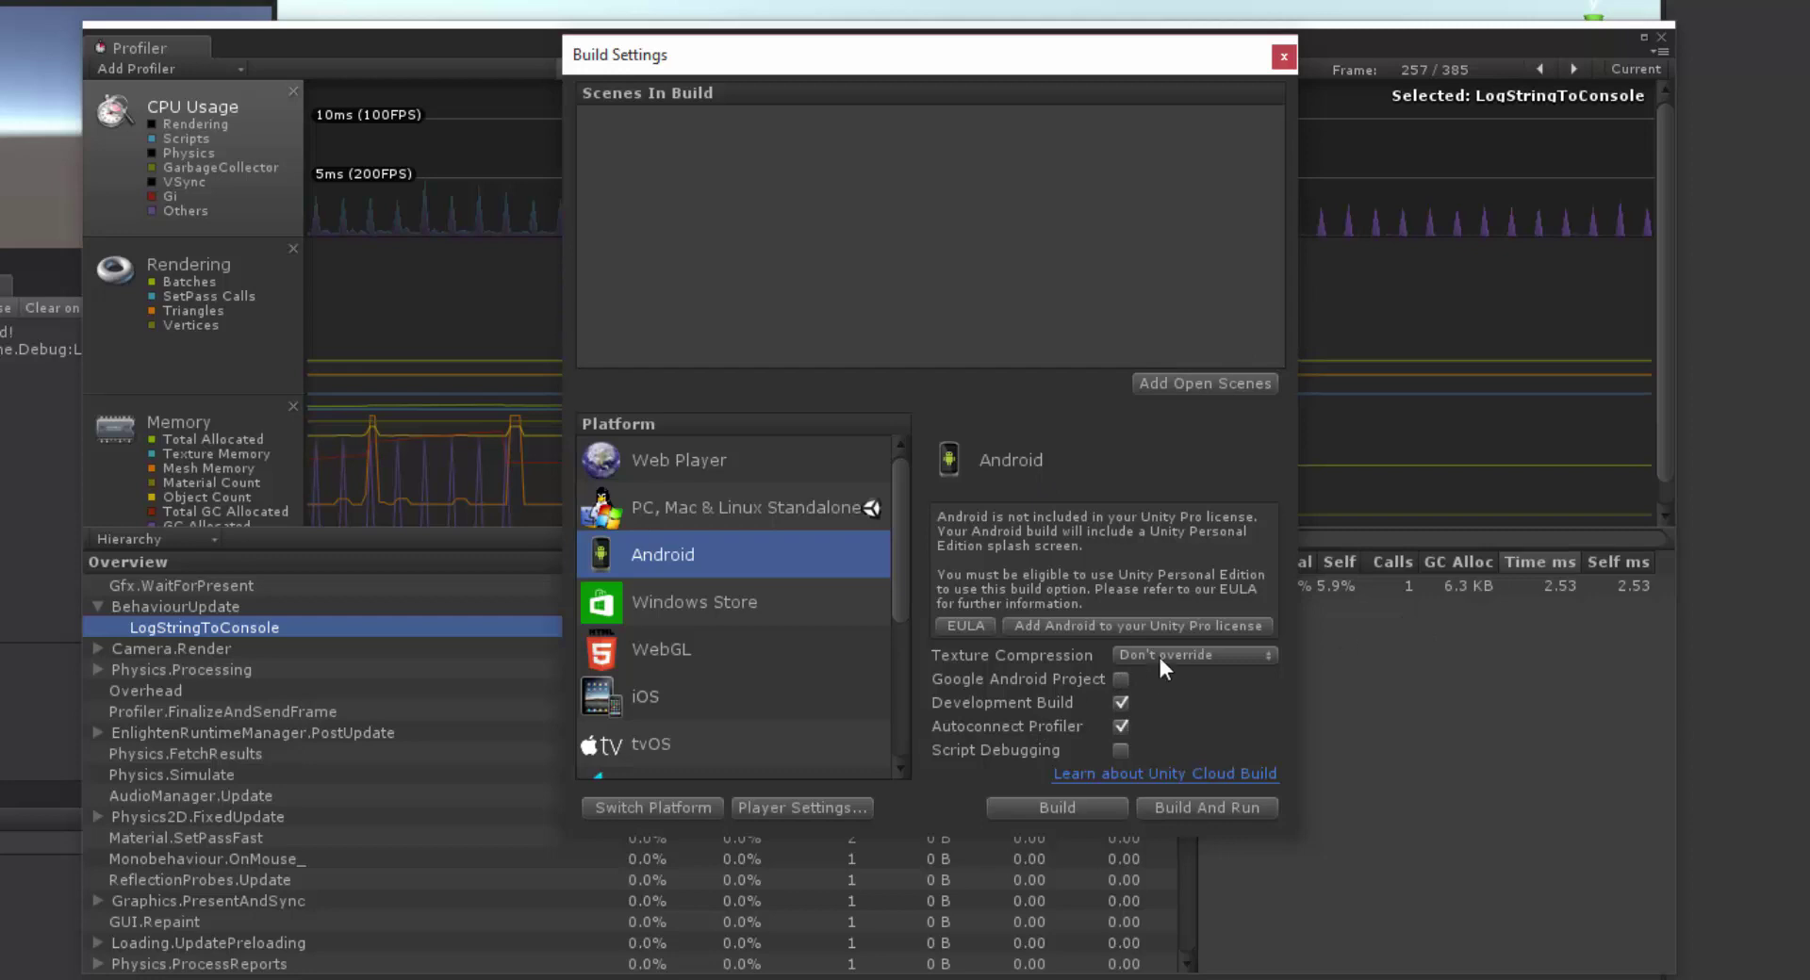
click(1275, 528)
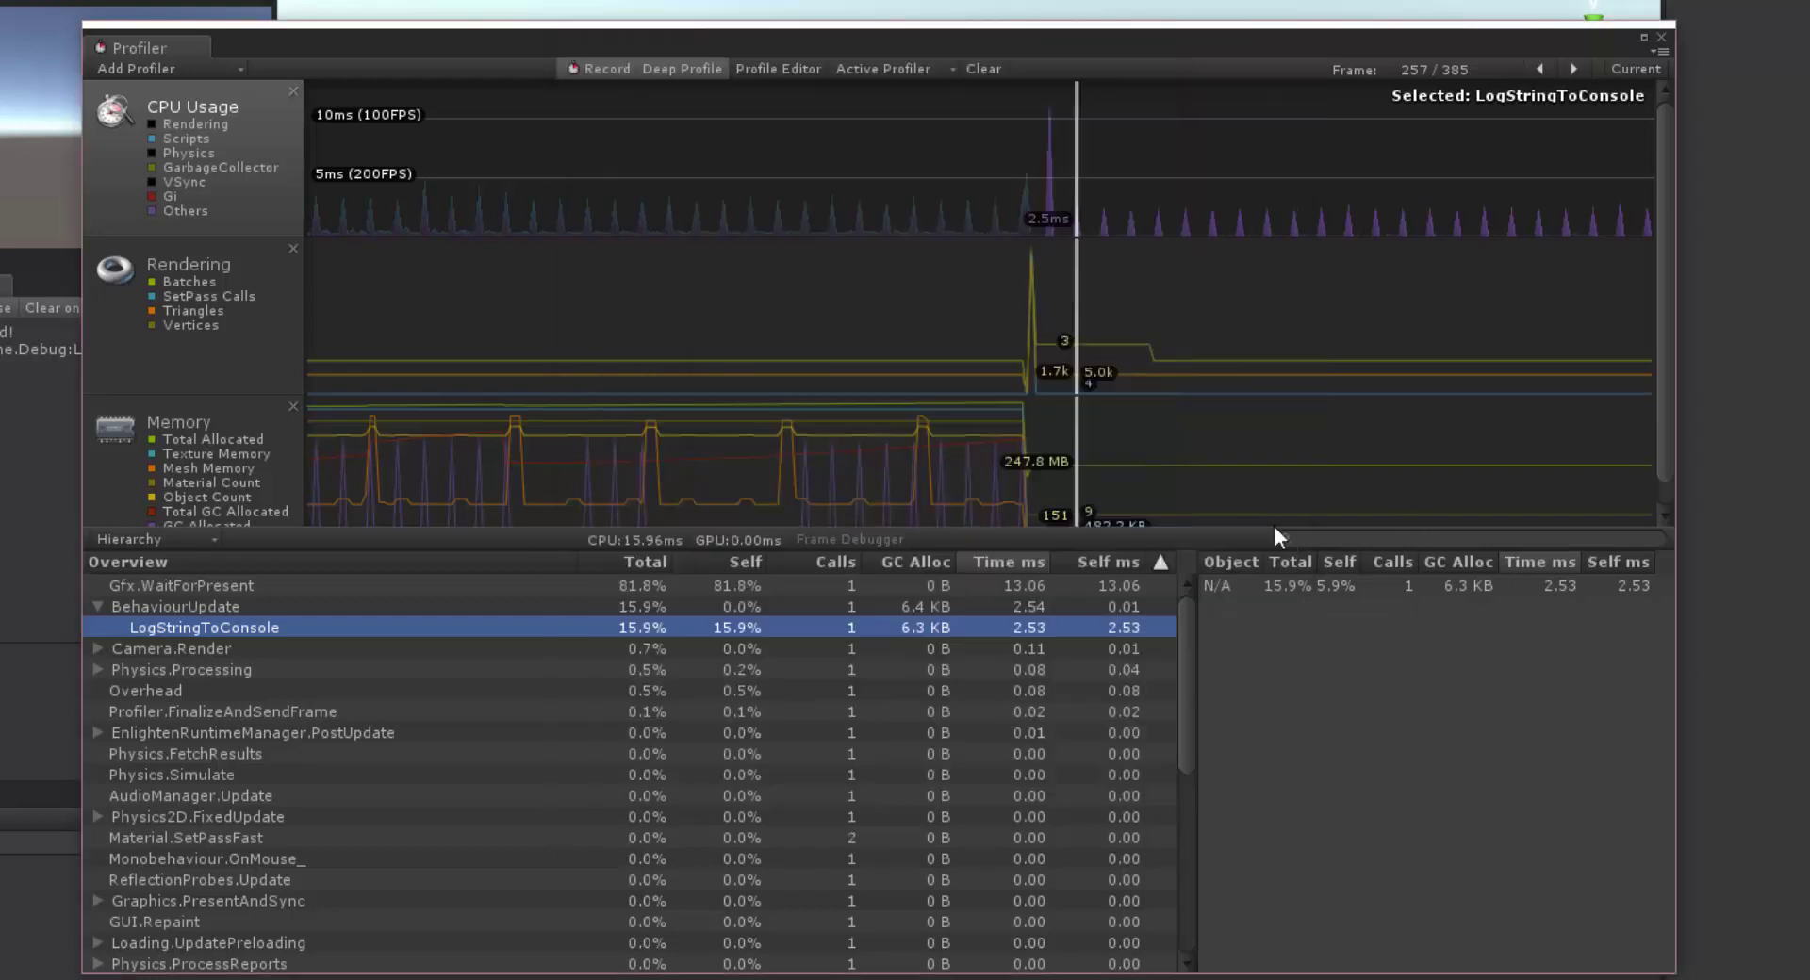
Bring up the Enter Player IP prompt from the Active Profiler player list
click(884, 70)
click(927, 151)
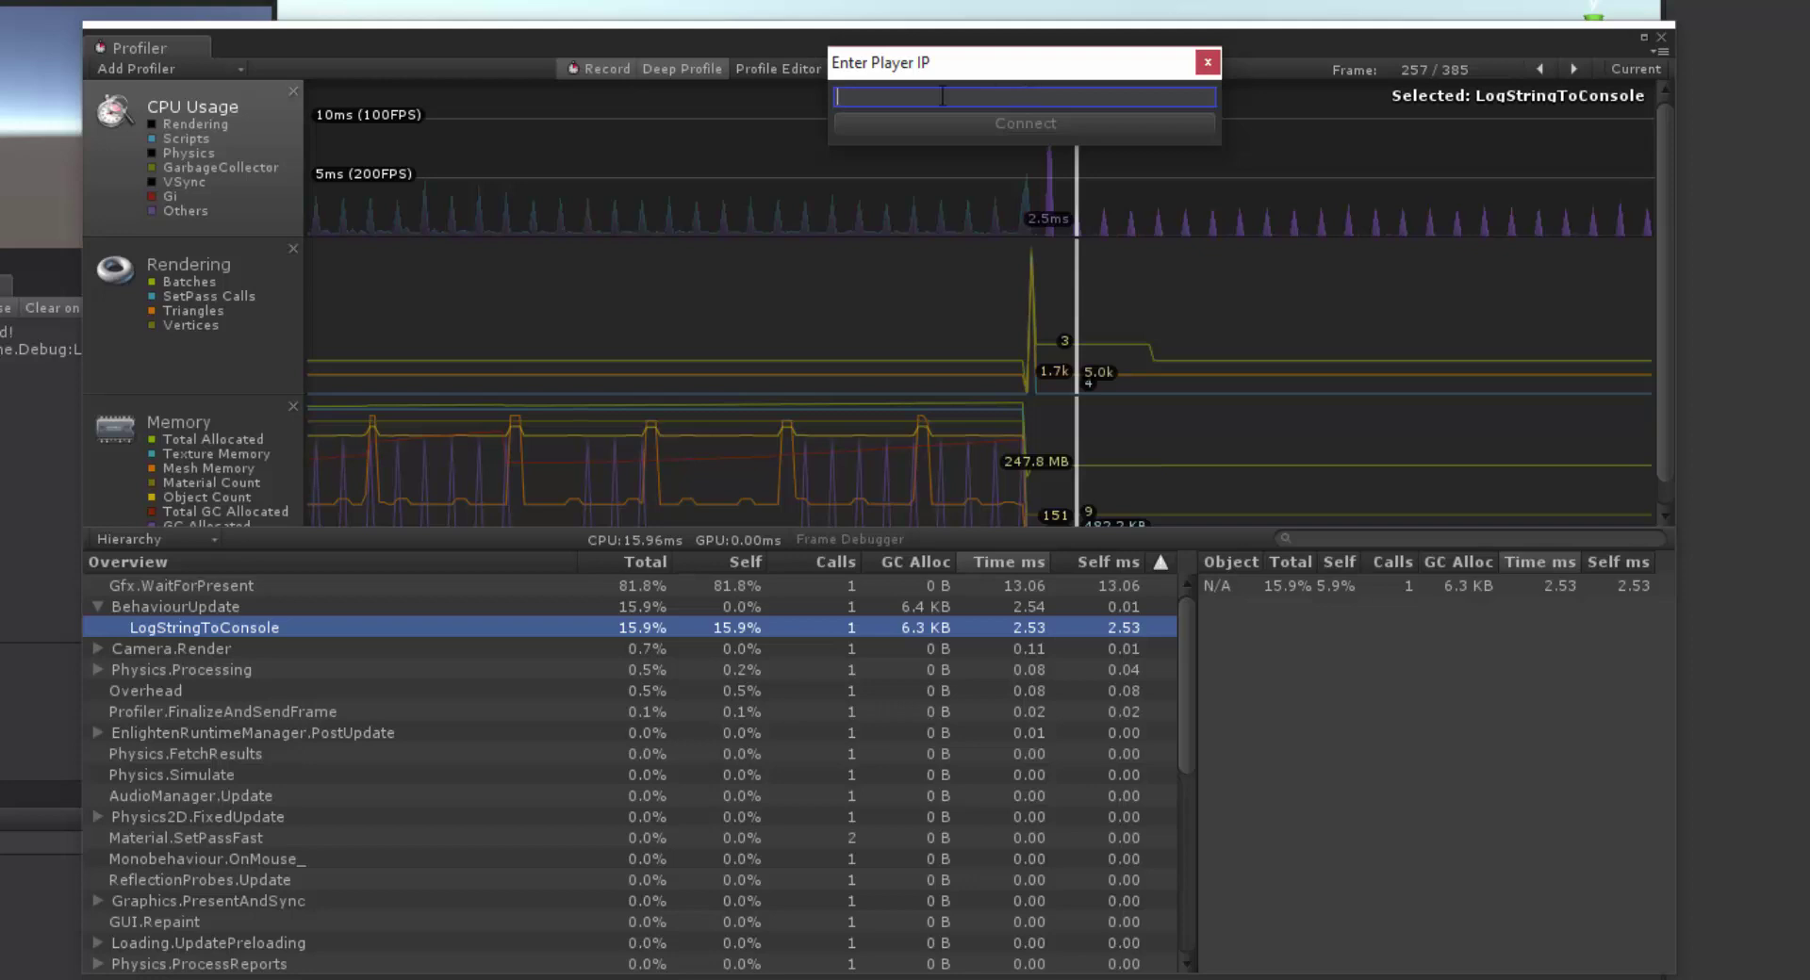
Expand Camera.Render through Culling, SceneCulling and CullSendEvents, then select WaitingForJob and Terrain.Trees.OnWillRender
click(96, 648)
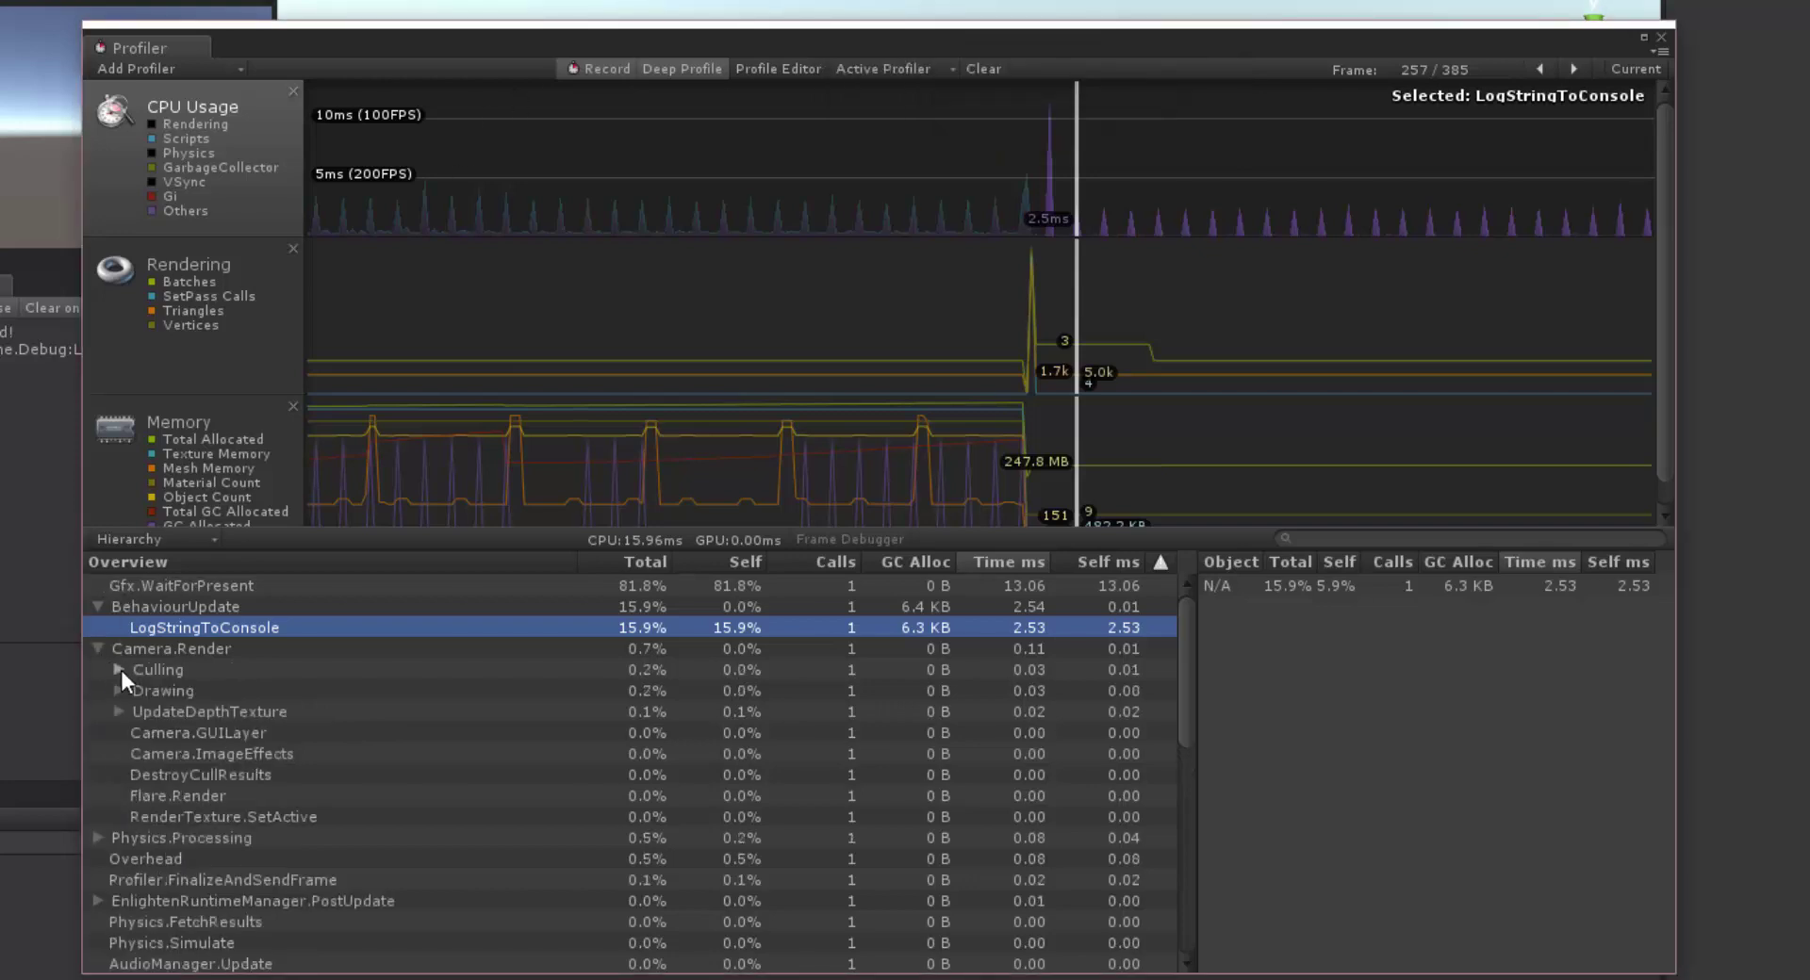
click(119, 670)
click(140, 691)
click(160, 732)
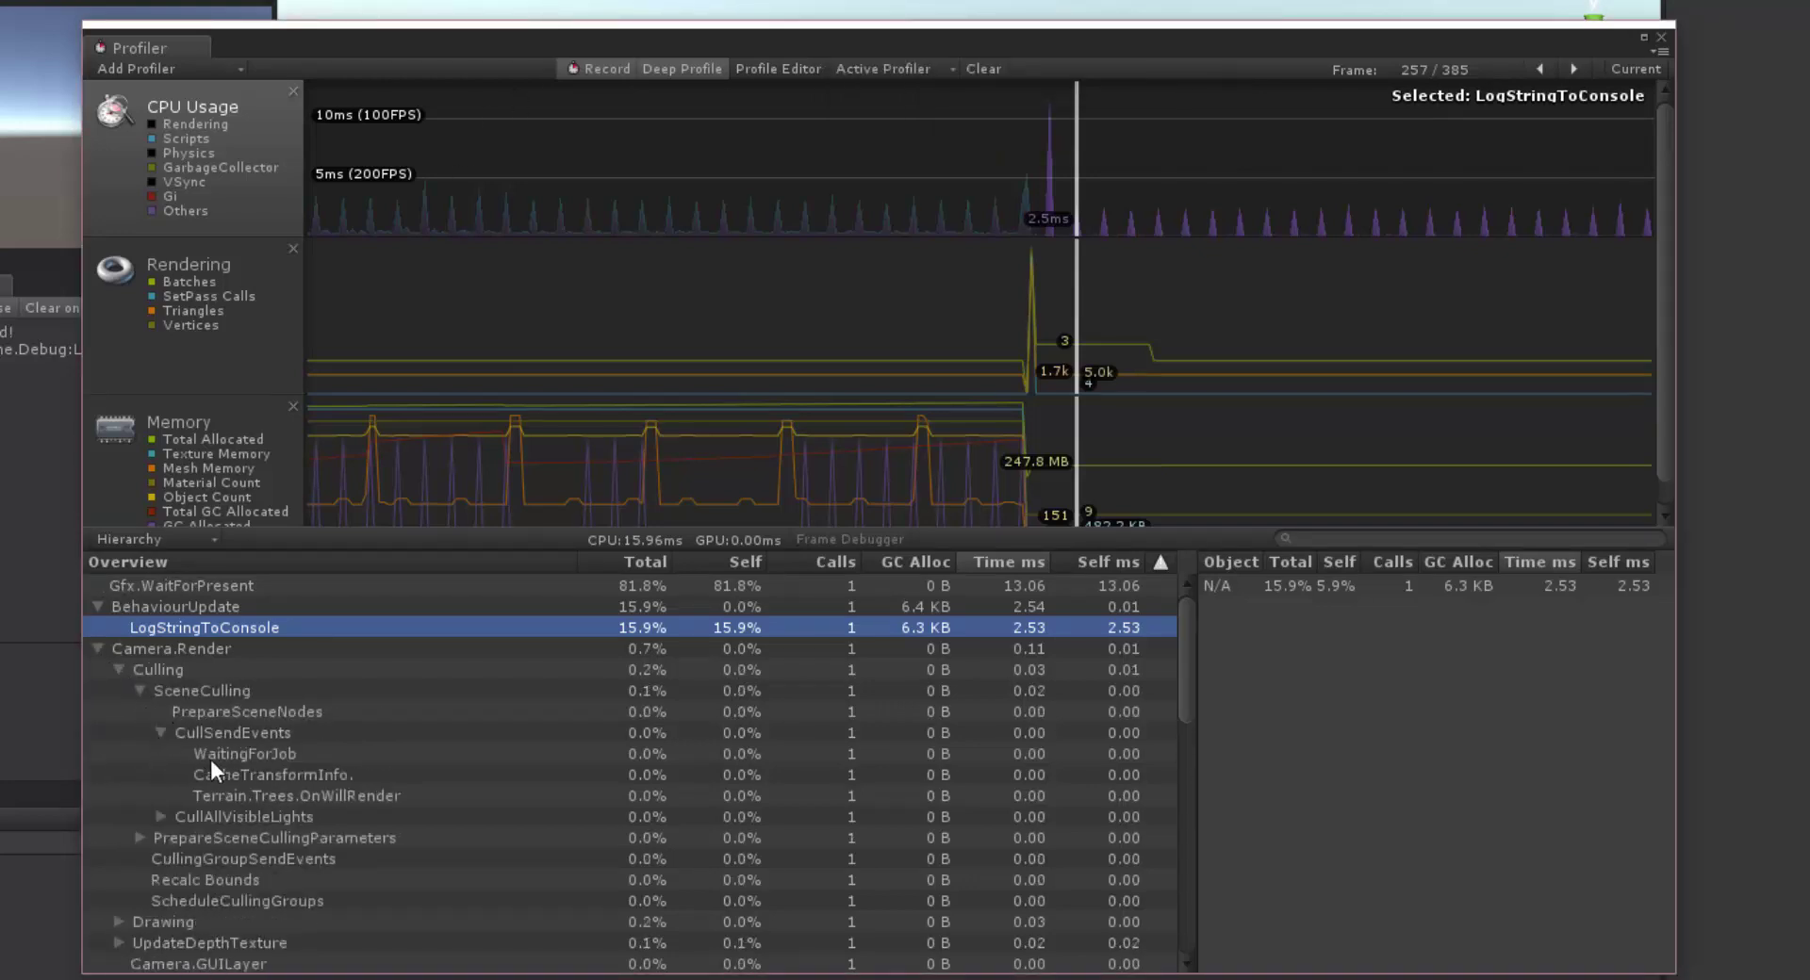
click(211, 758)
click(287, 790)
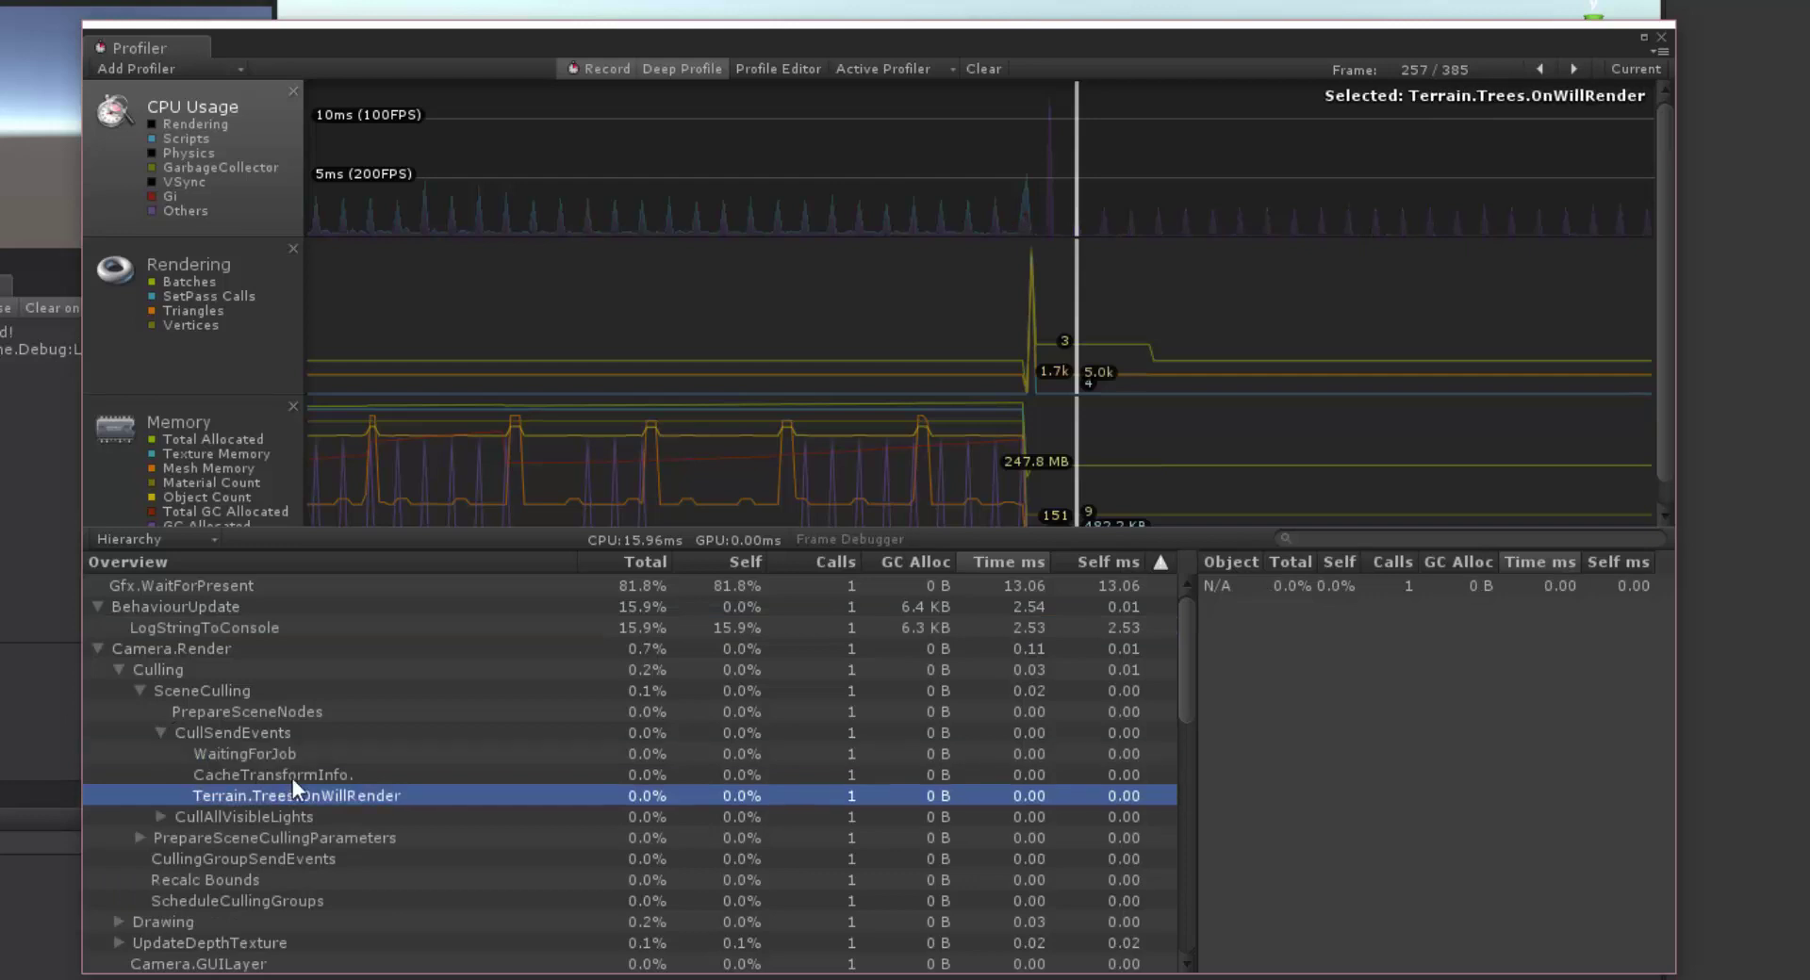